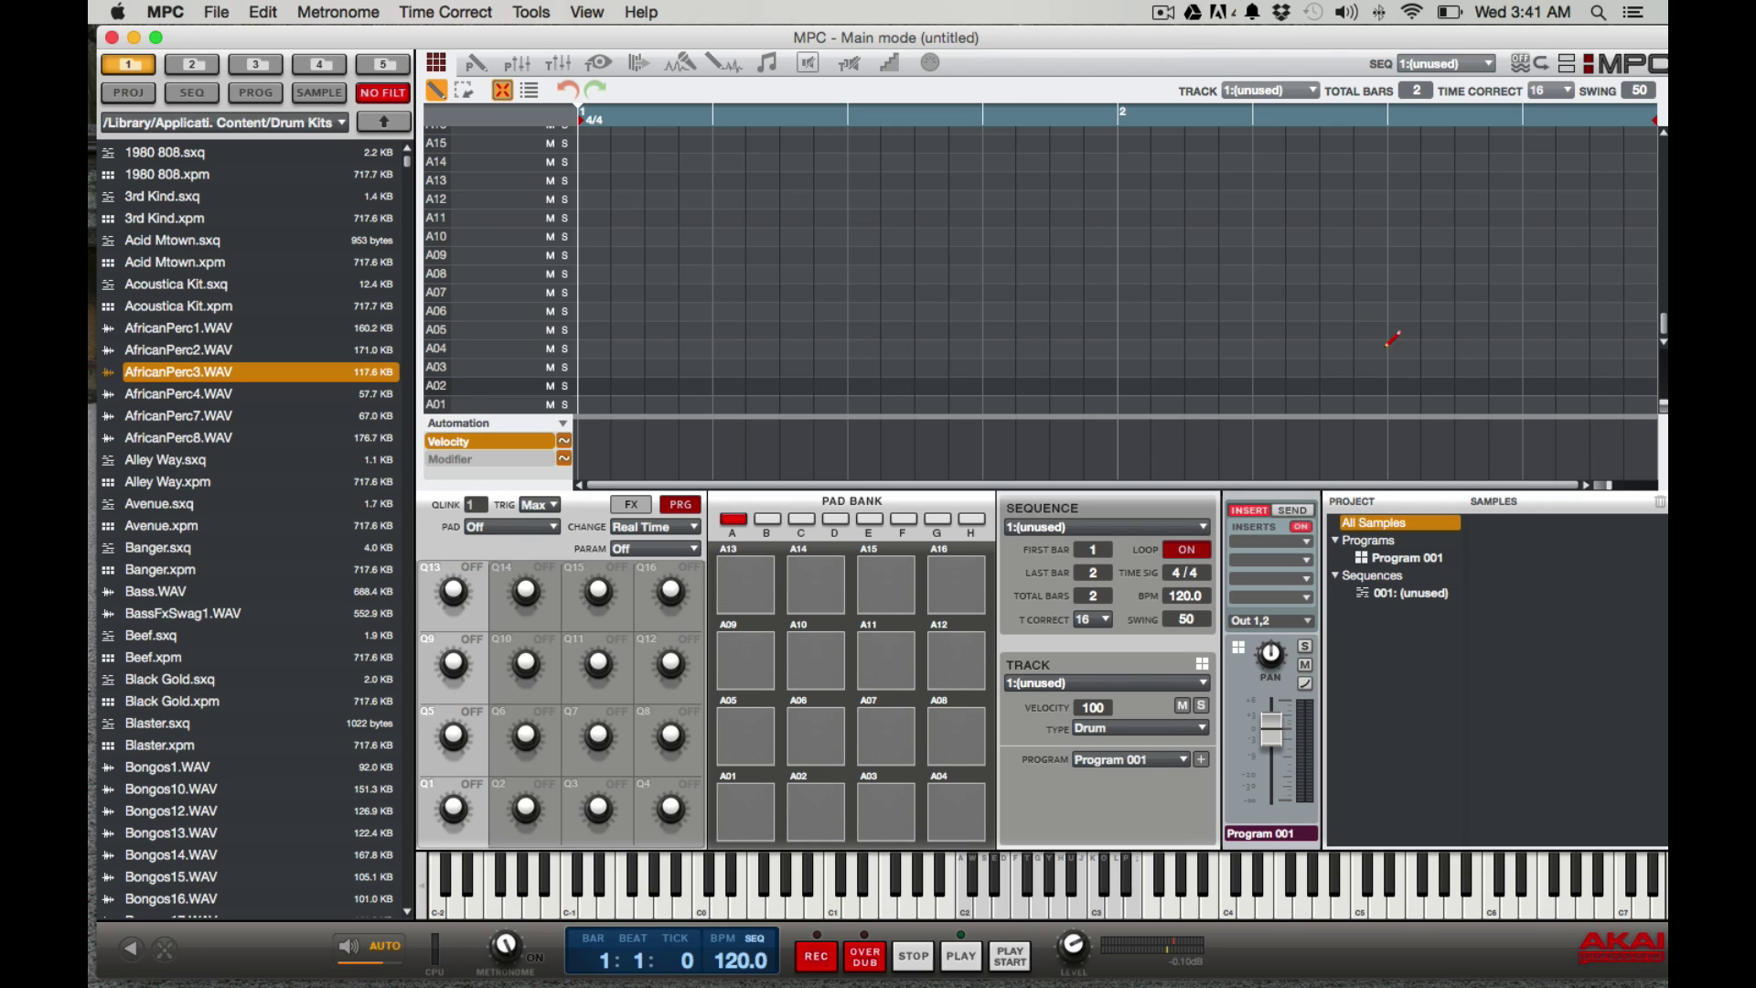
Step: Change track 1 to the Plugin type and load the 8-output Native Instruments Kontakt 5 VST into its program
left_click(1202, 729)
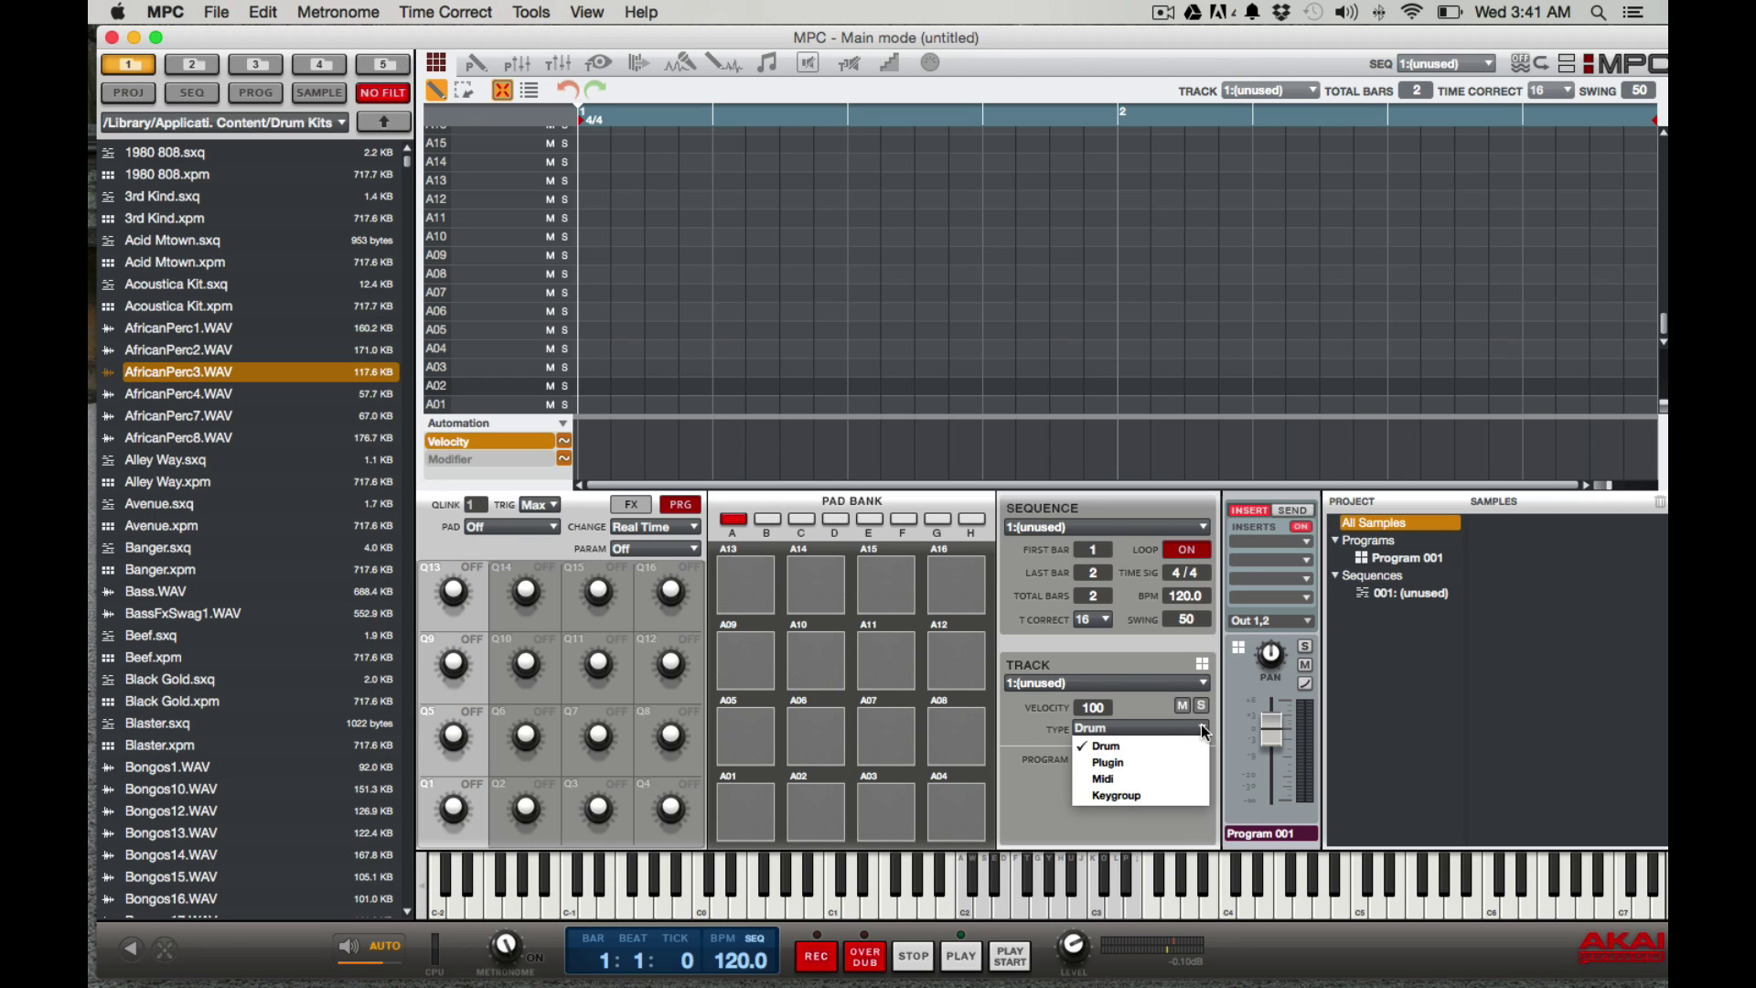
left_click(1158, 765)
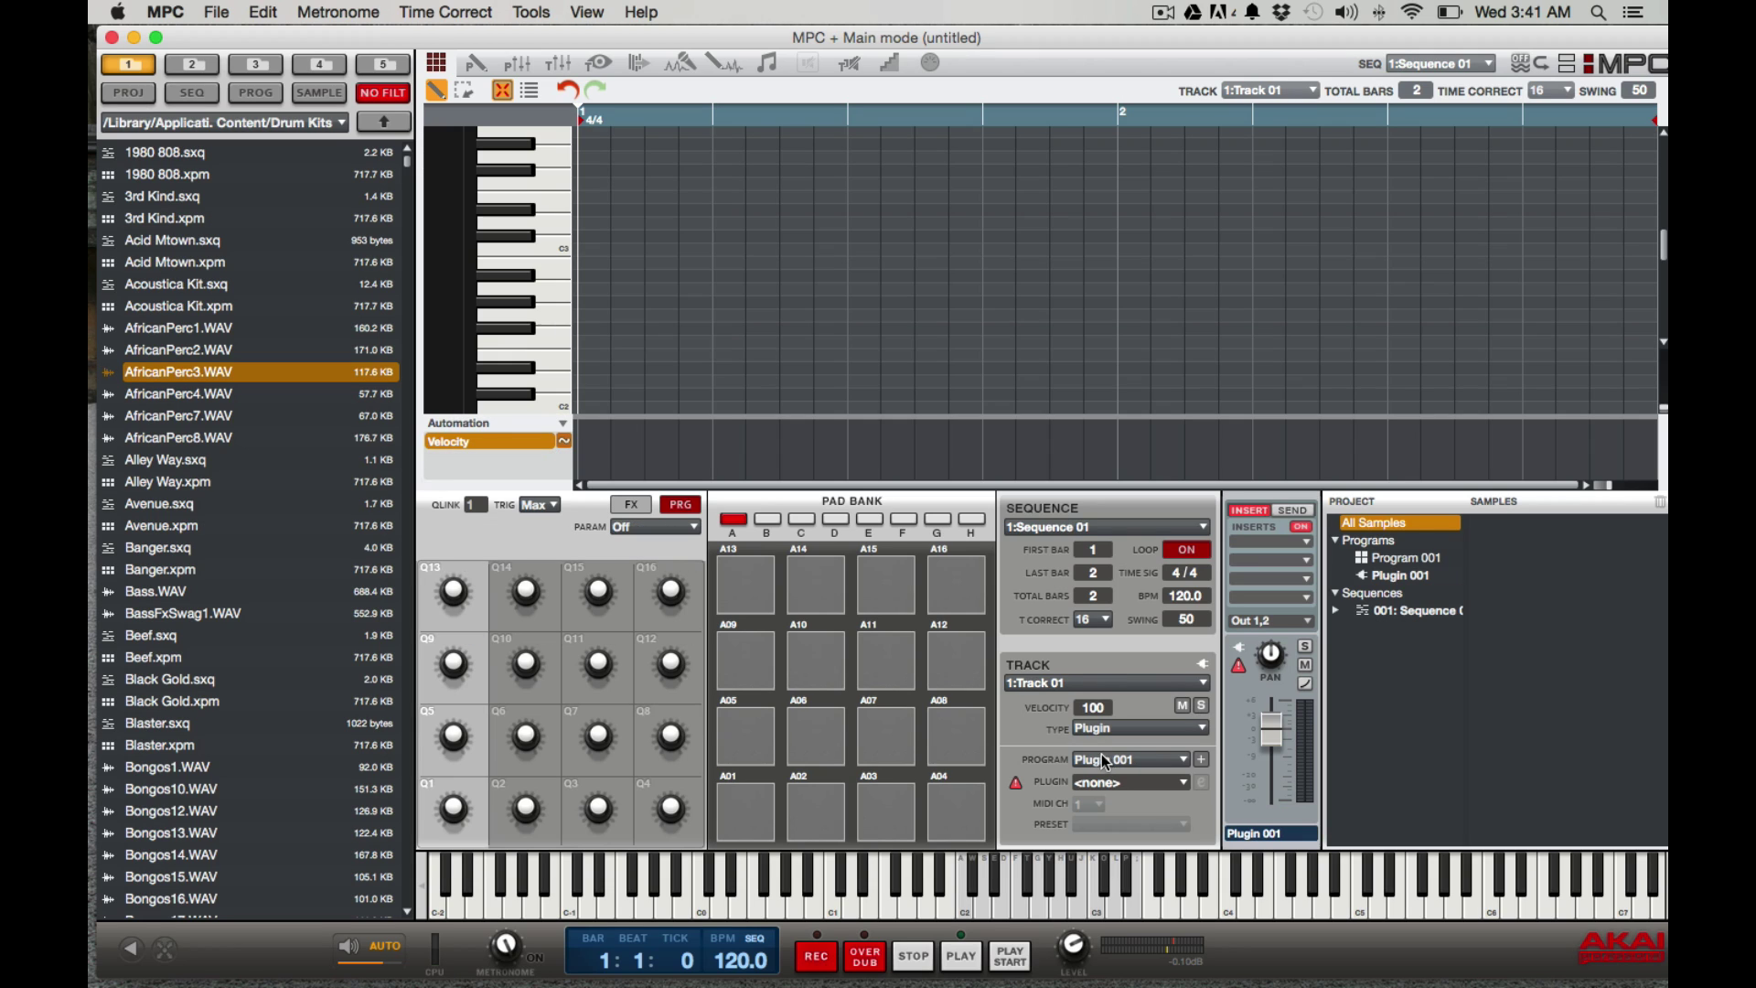
left_click(1183, 783)
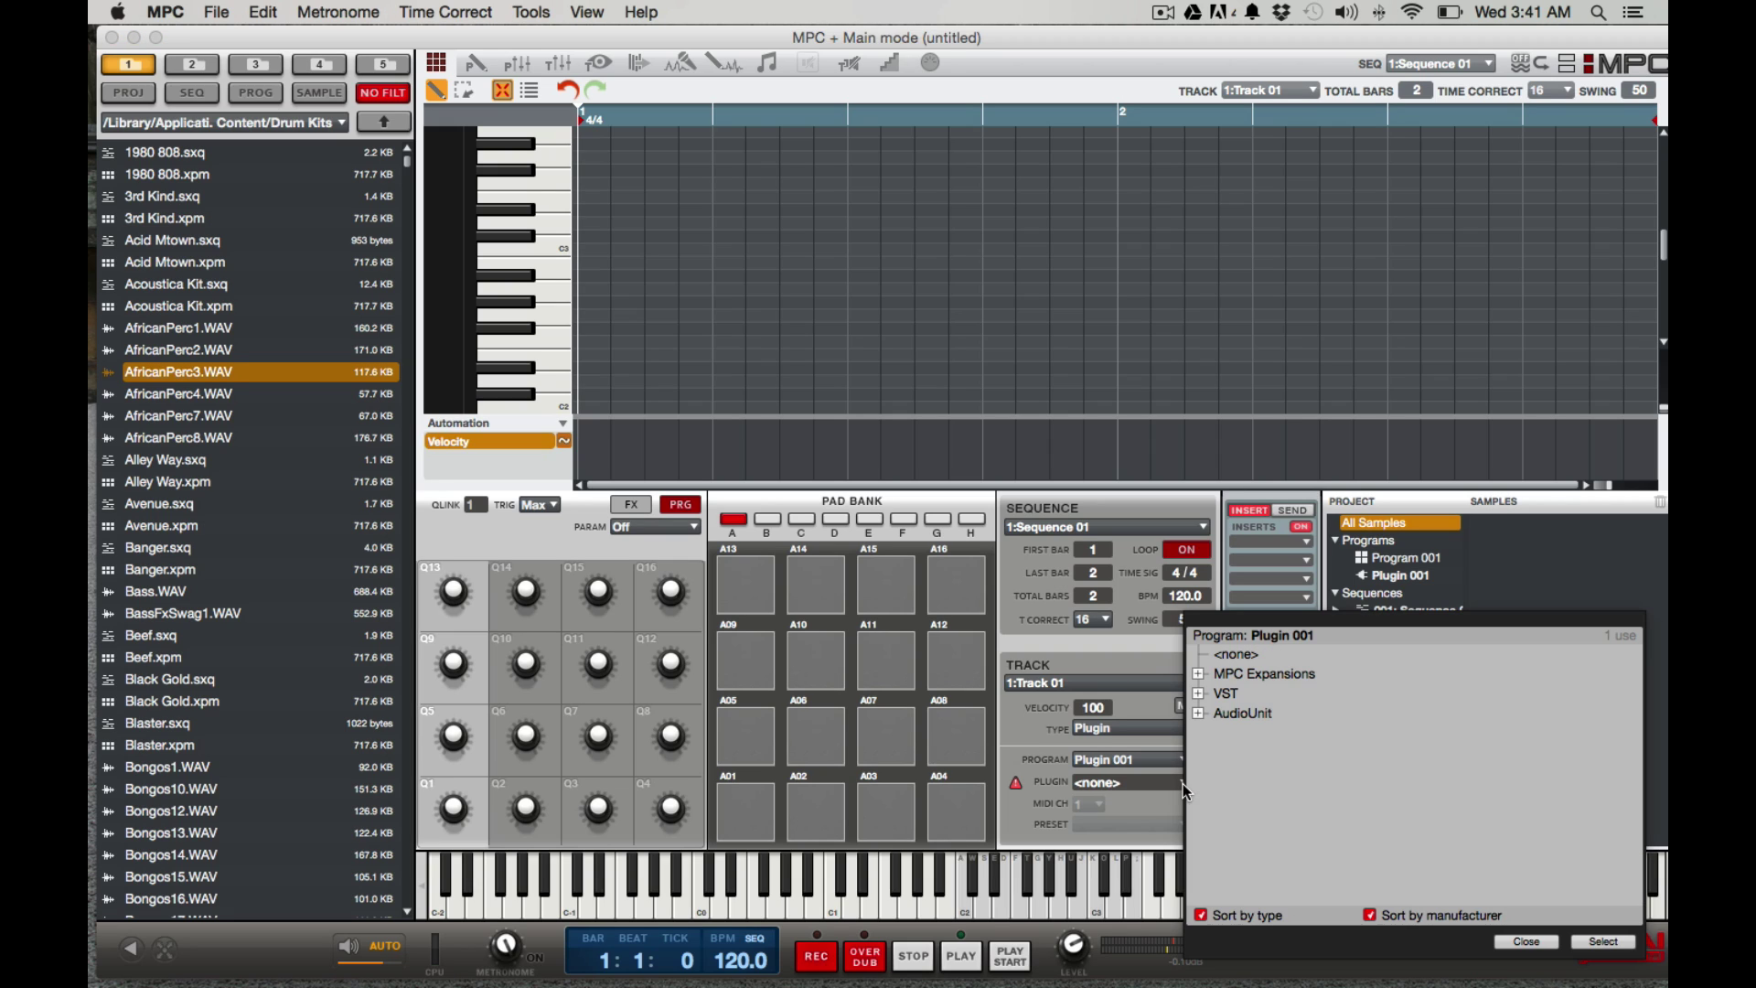
left_click(1198, 693)
left_click(1218, 752)
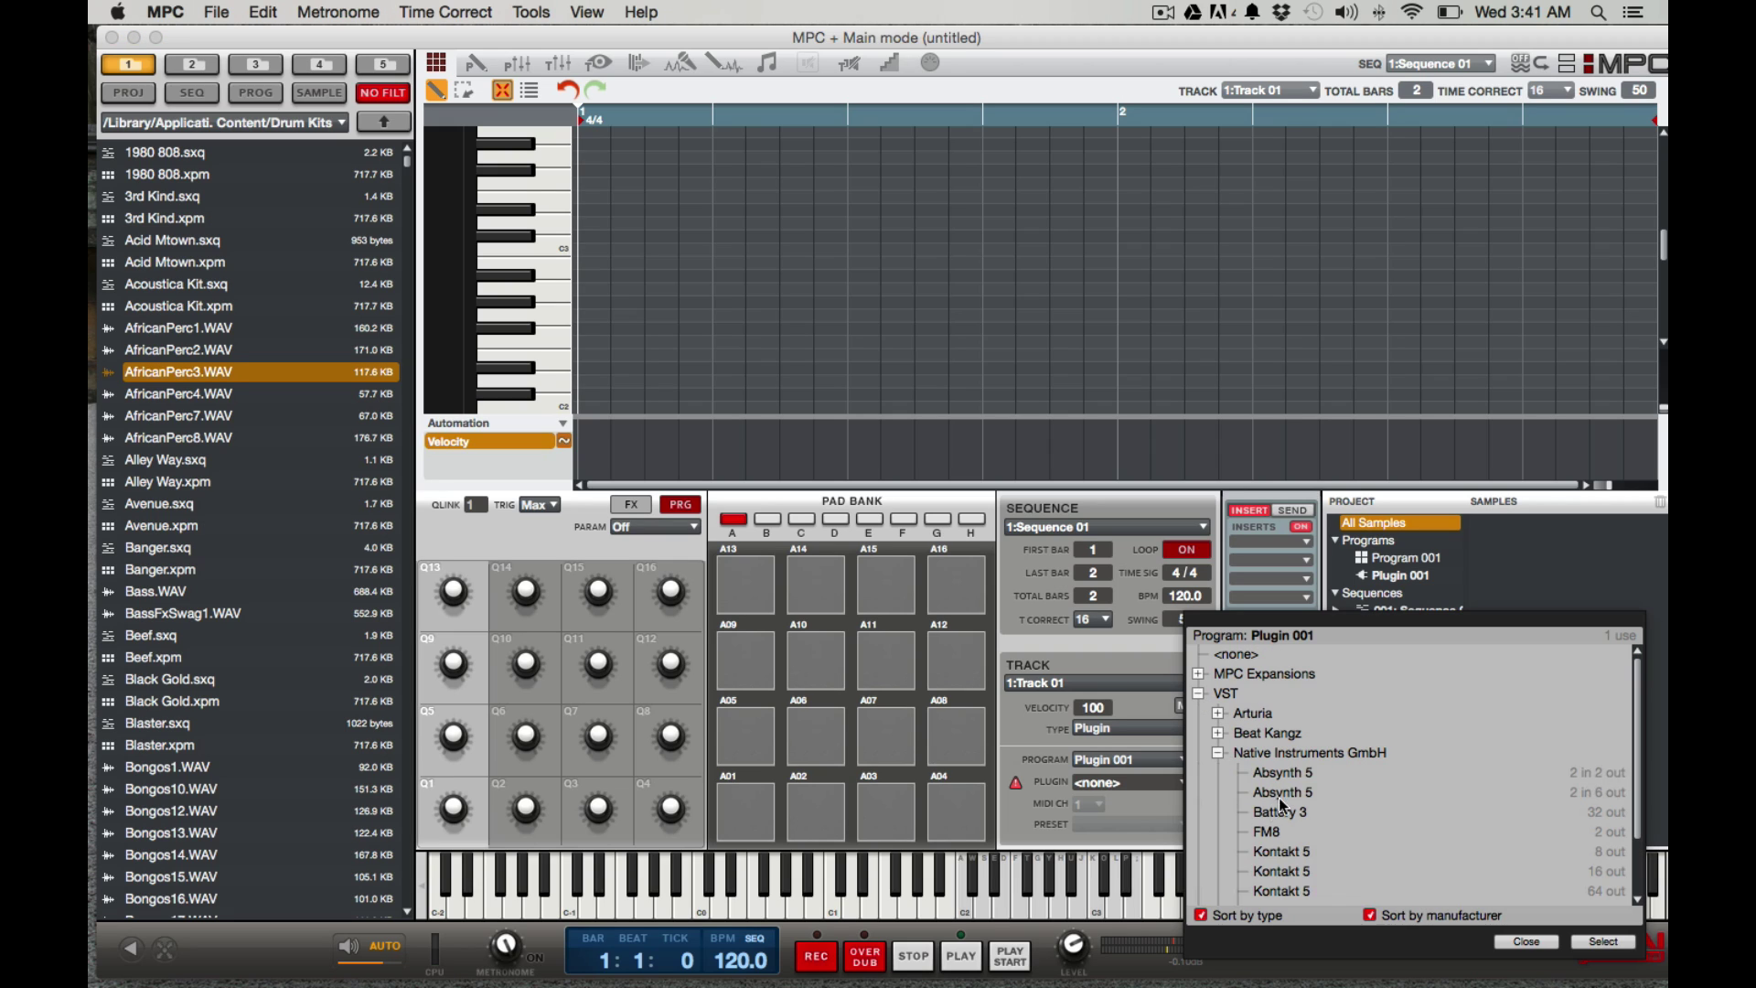
left_click(1278, 851)
left_click(1601, 942)
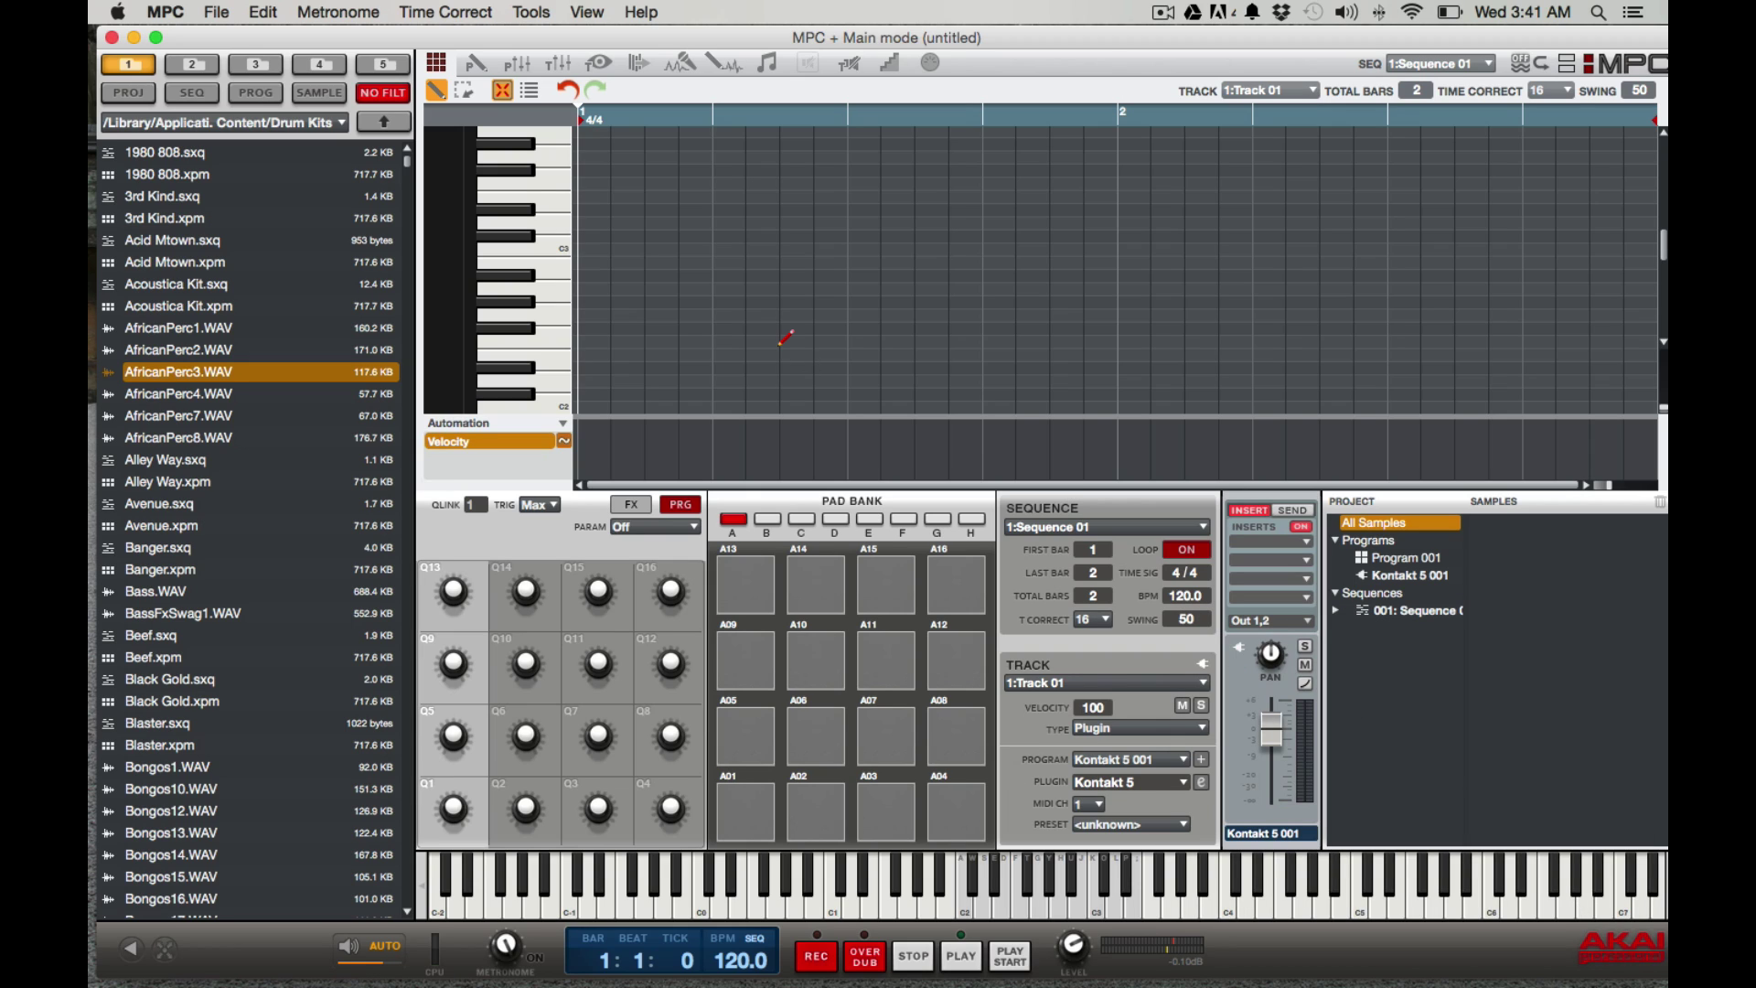
Step: Load MTown Sections 1 and 2 Cellos Perf from Session Strings Pro in Kontakt and record a two-bar chord part on track 1
left_click(1202, 782)
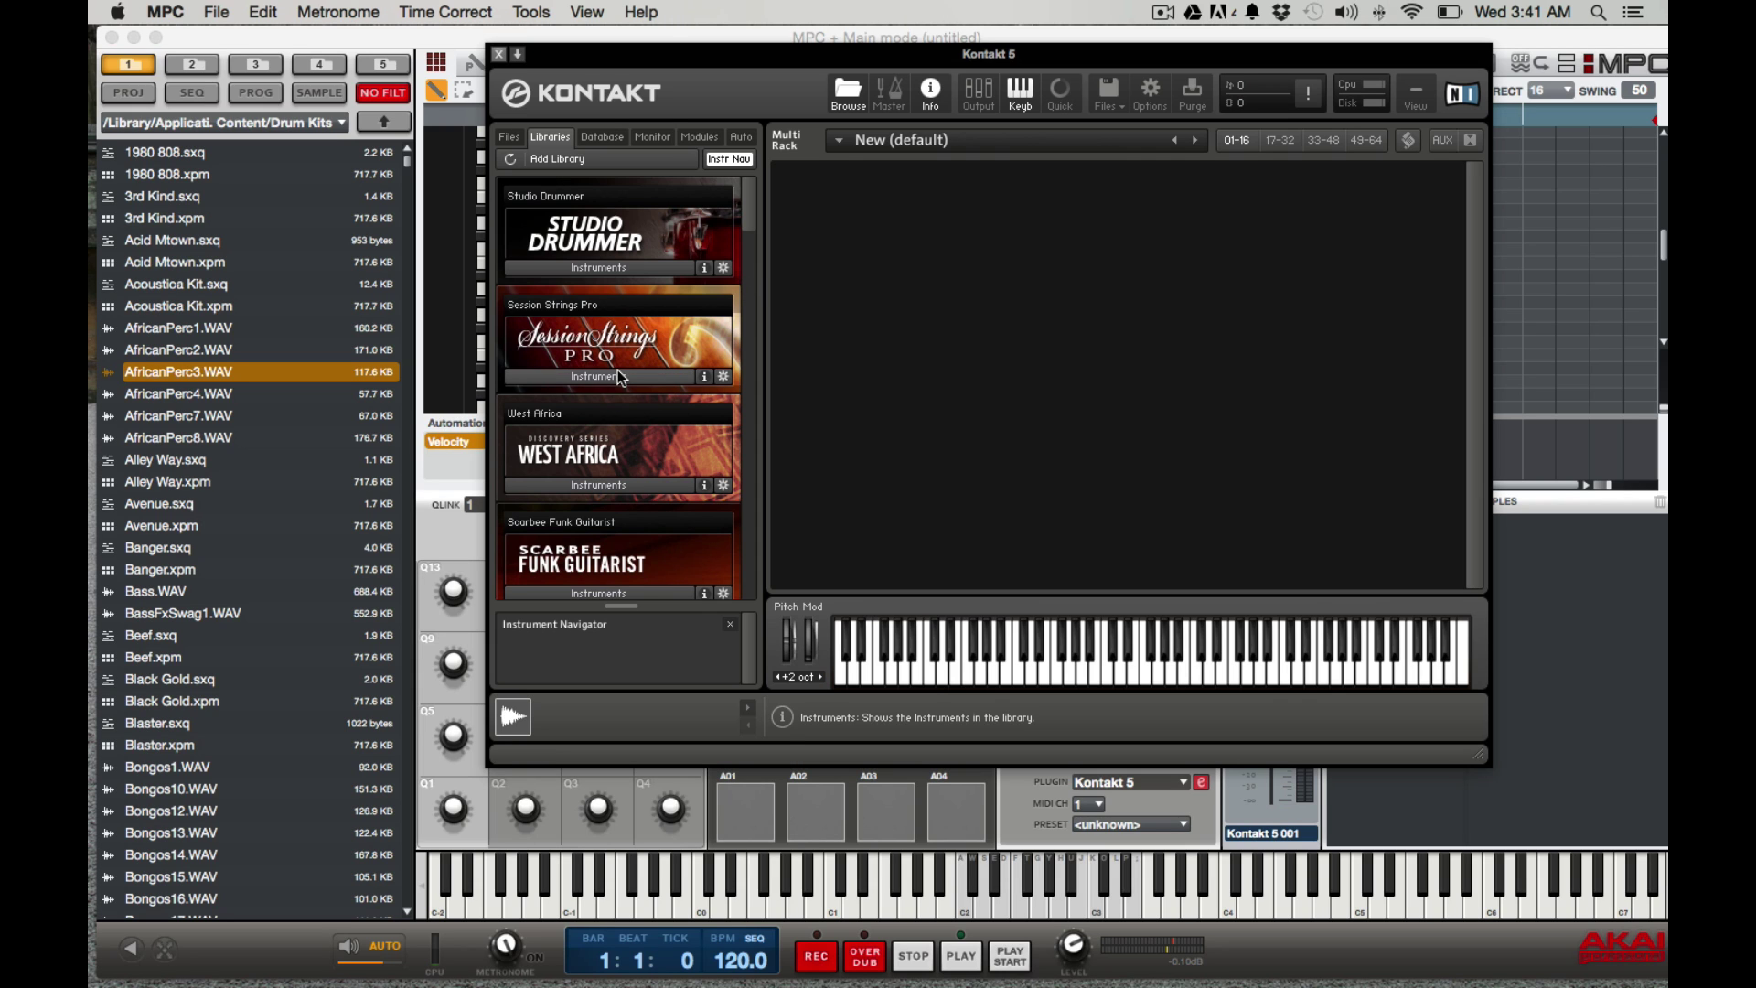
left_click(620, 378)
double_click(691, 444)
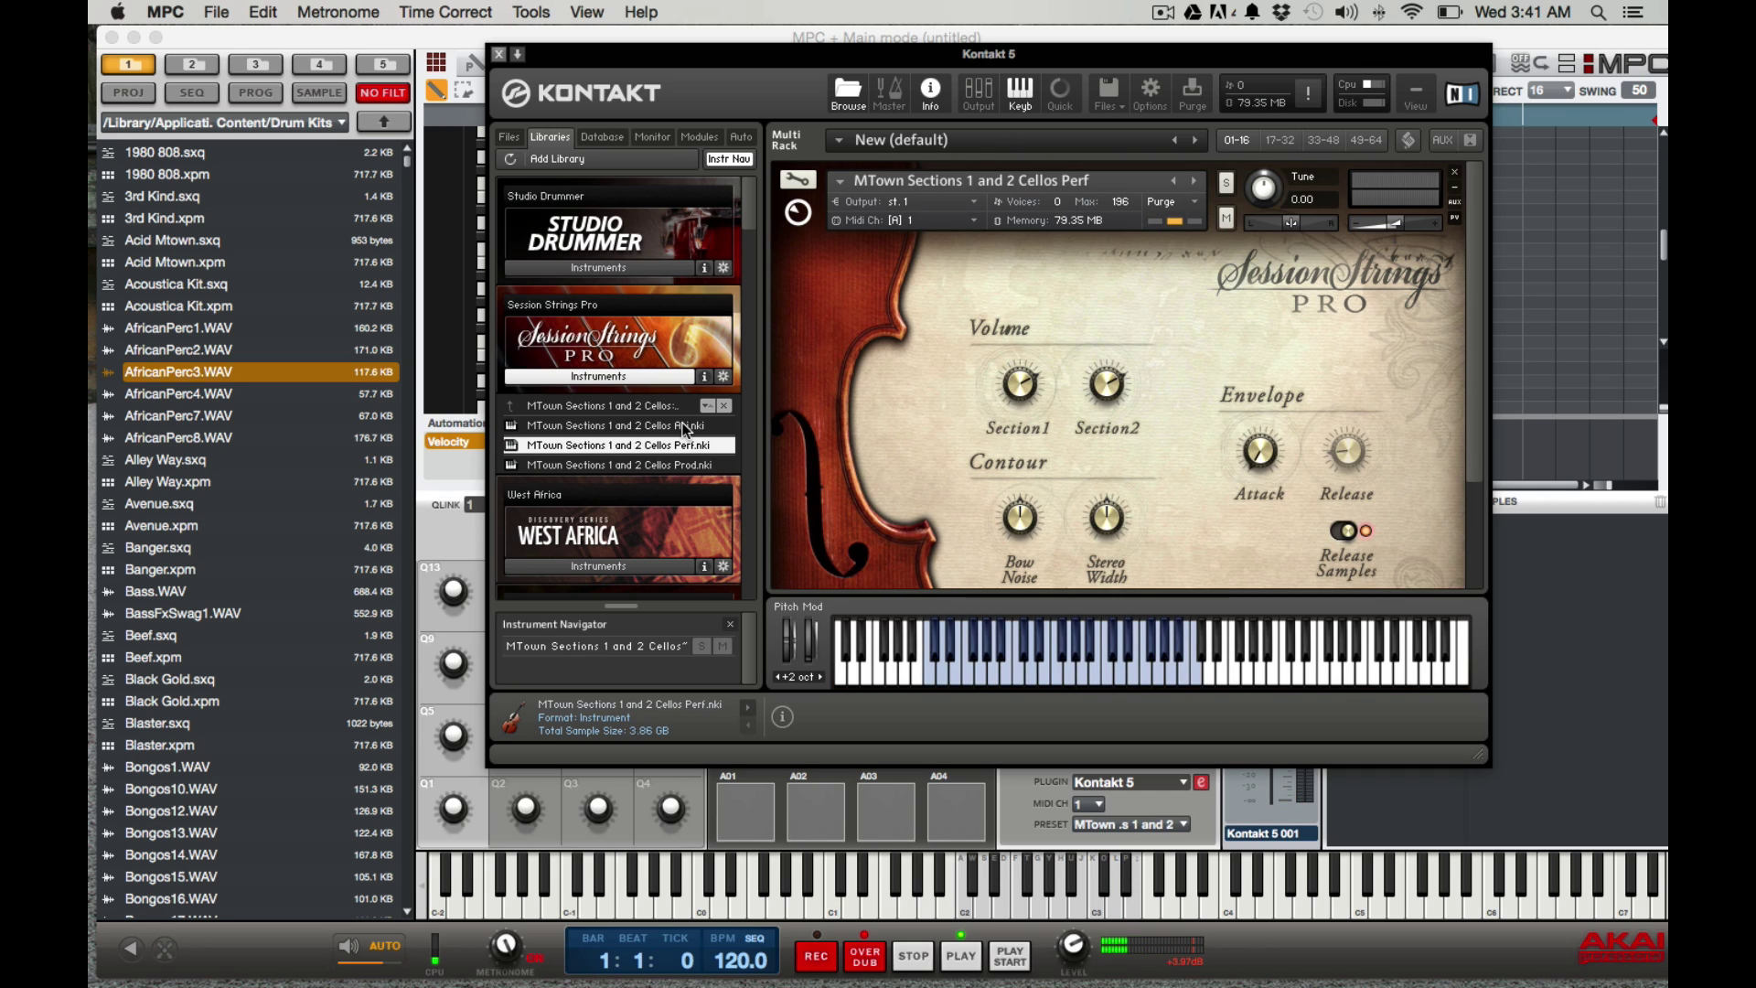
key("space")
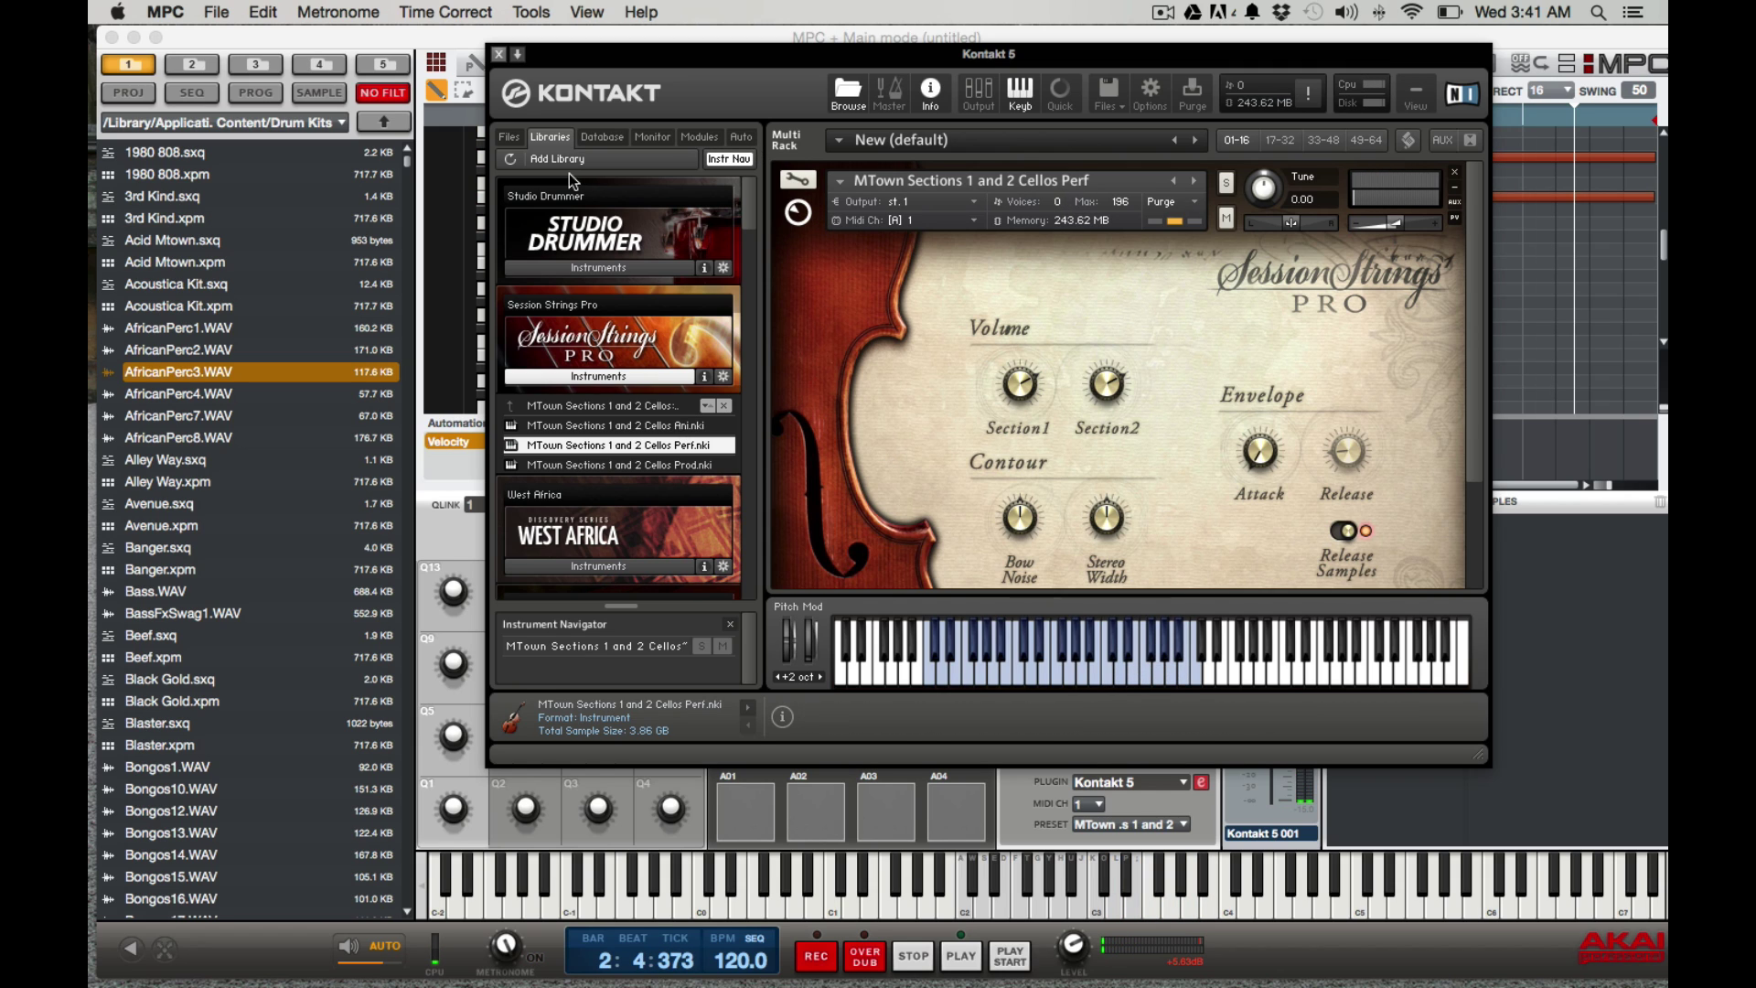
left_click(499, 55)
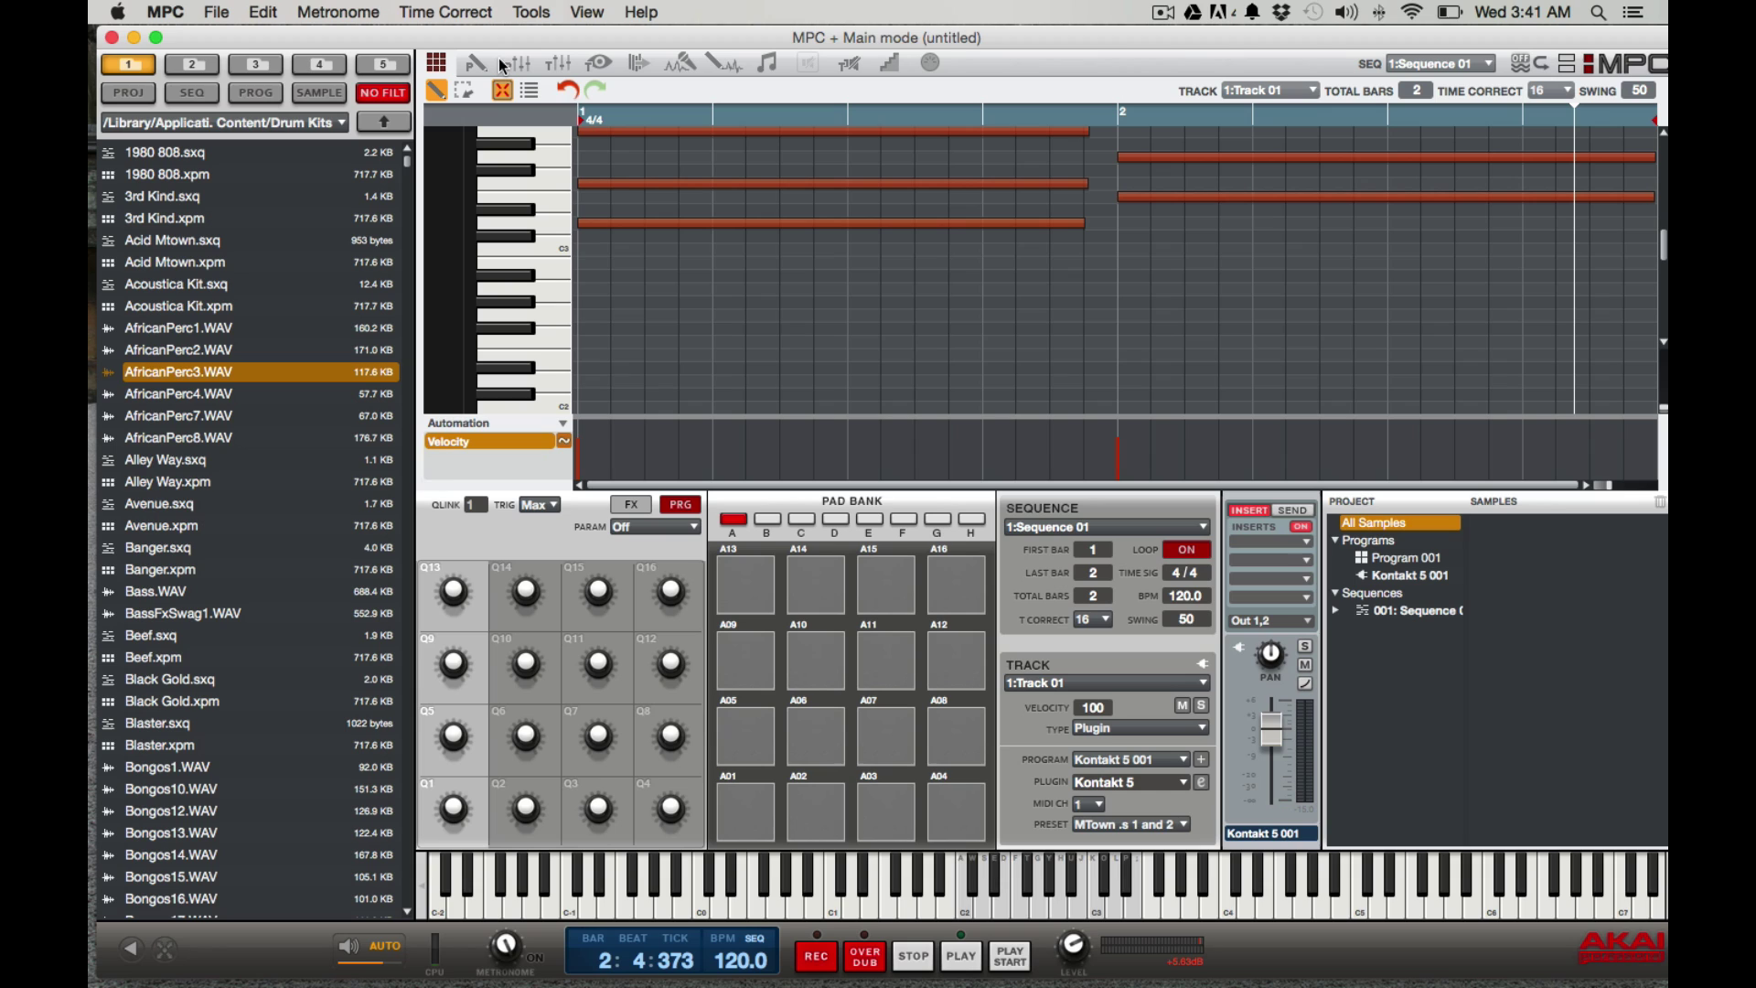
Step: Select track 2, create a new plugin program for it and load the 8-output Kontakt 5 VST
left_click(1204, 684)
left_click(1117, 715)
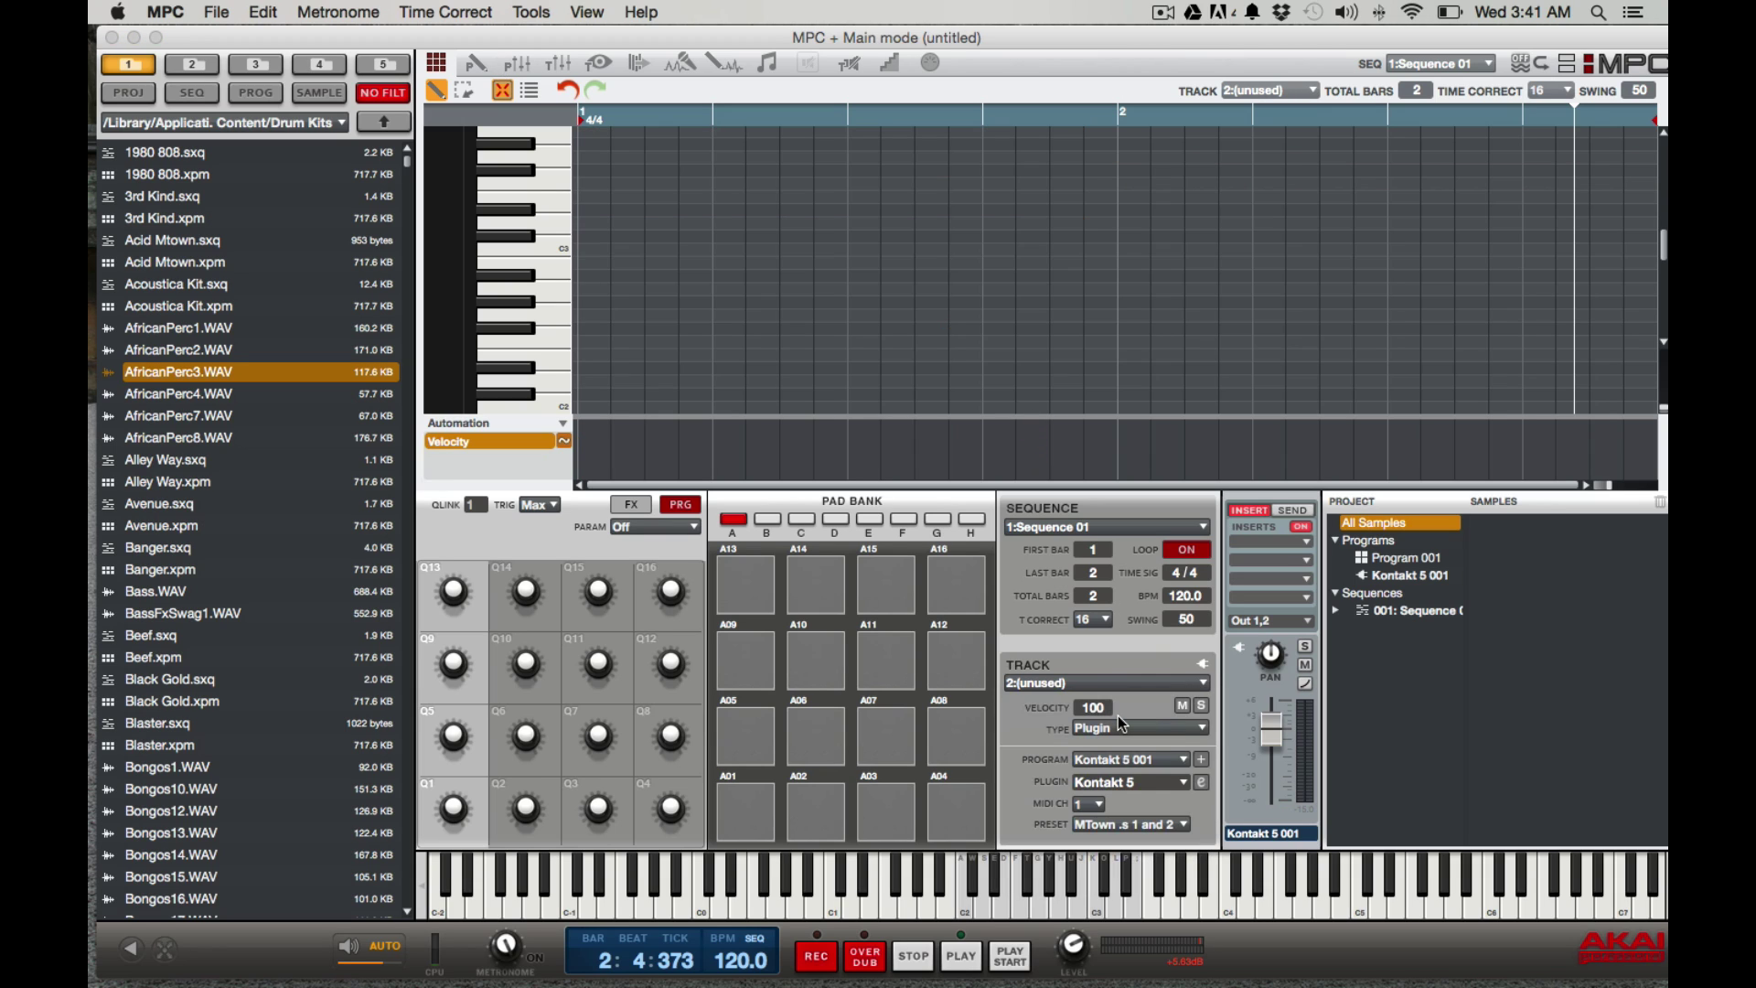
left_click(1202, 761)
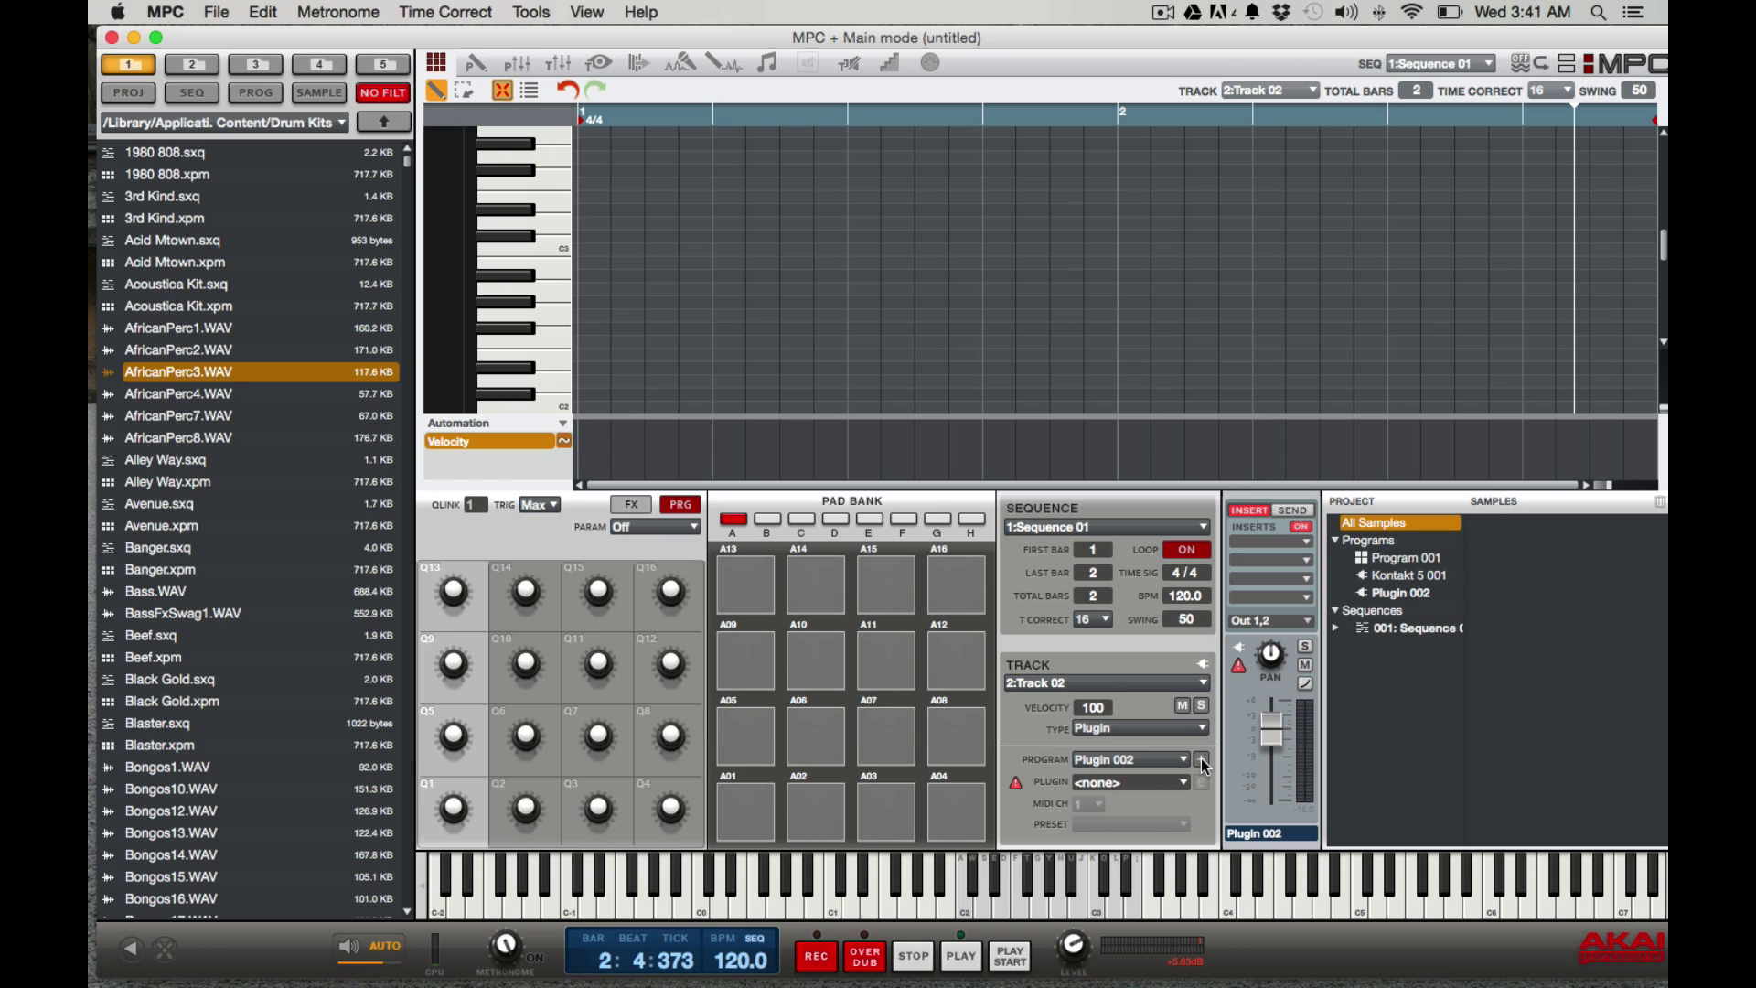
left_click(1186, 782)
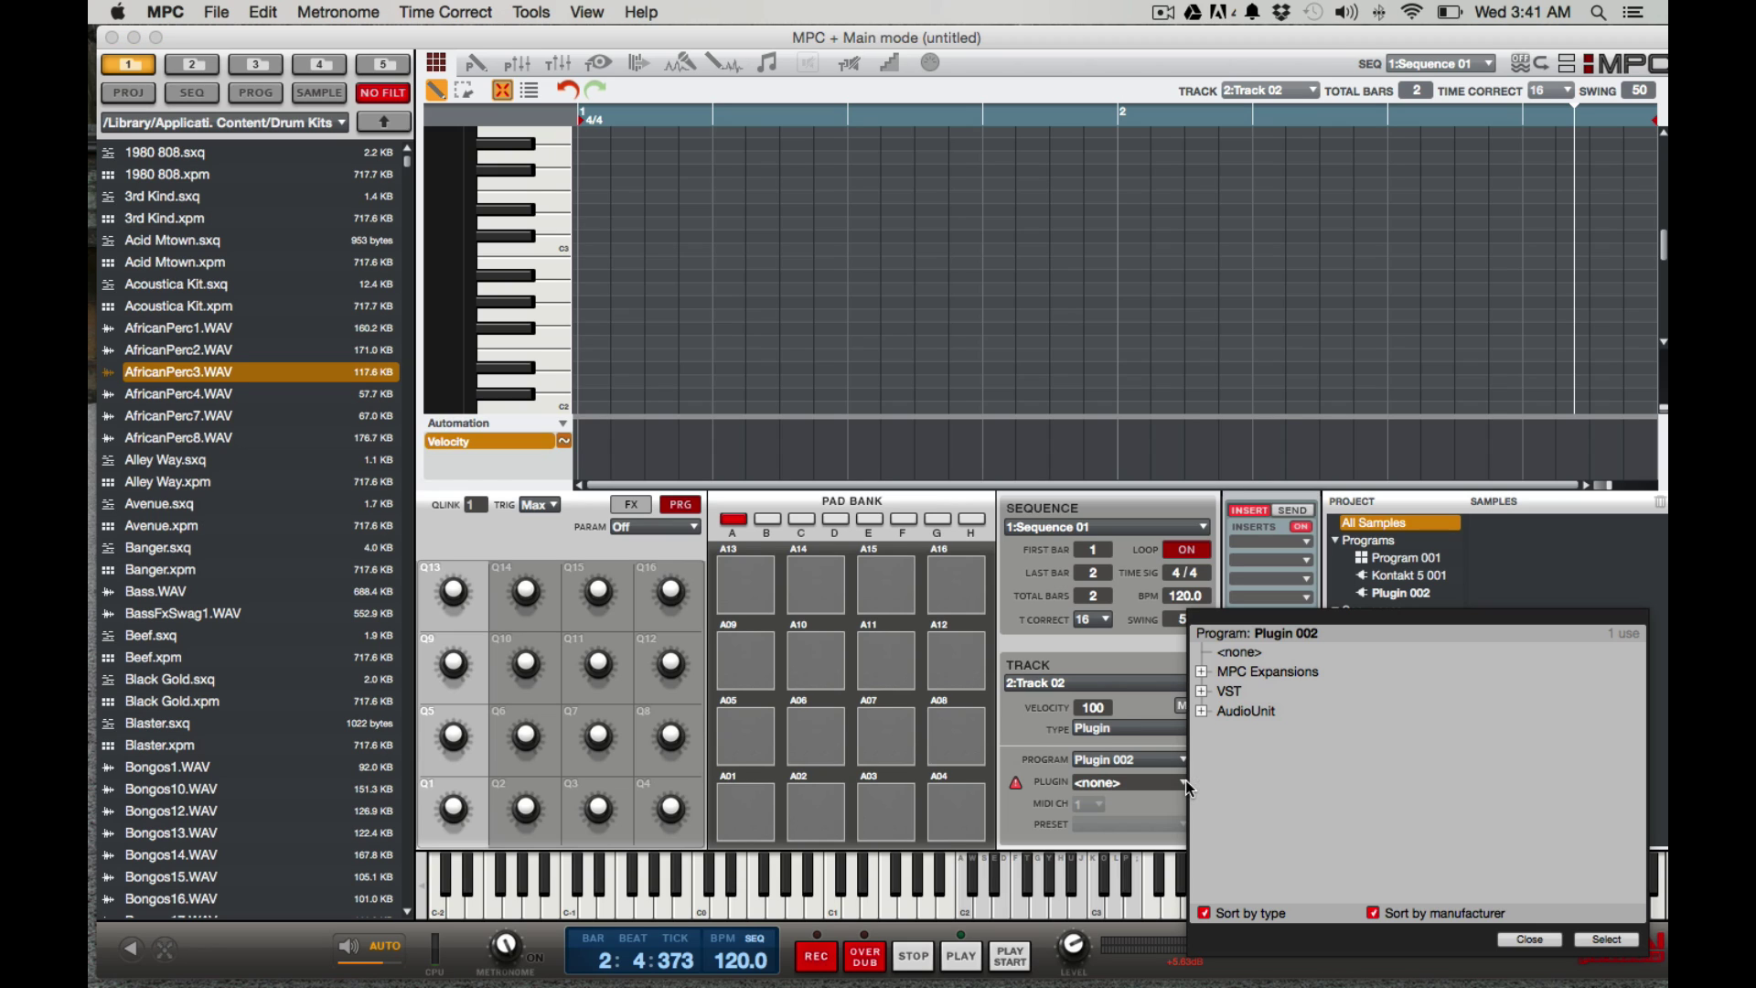
left_click(1200, 692)
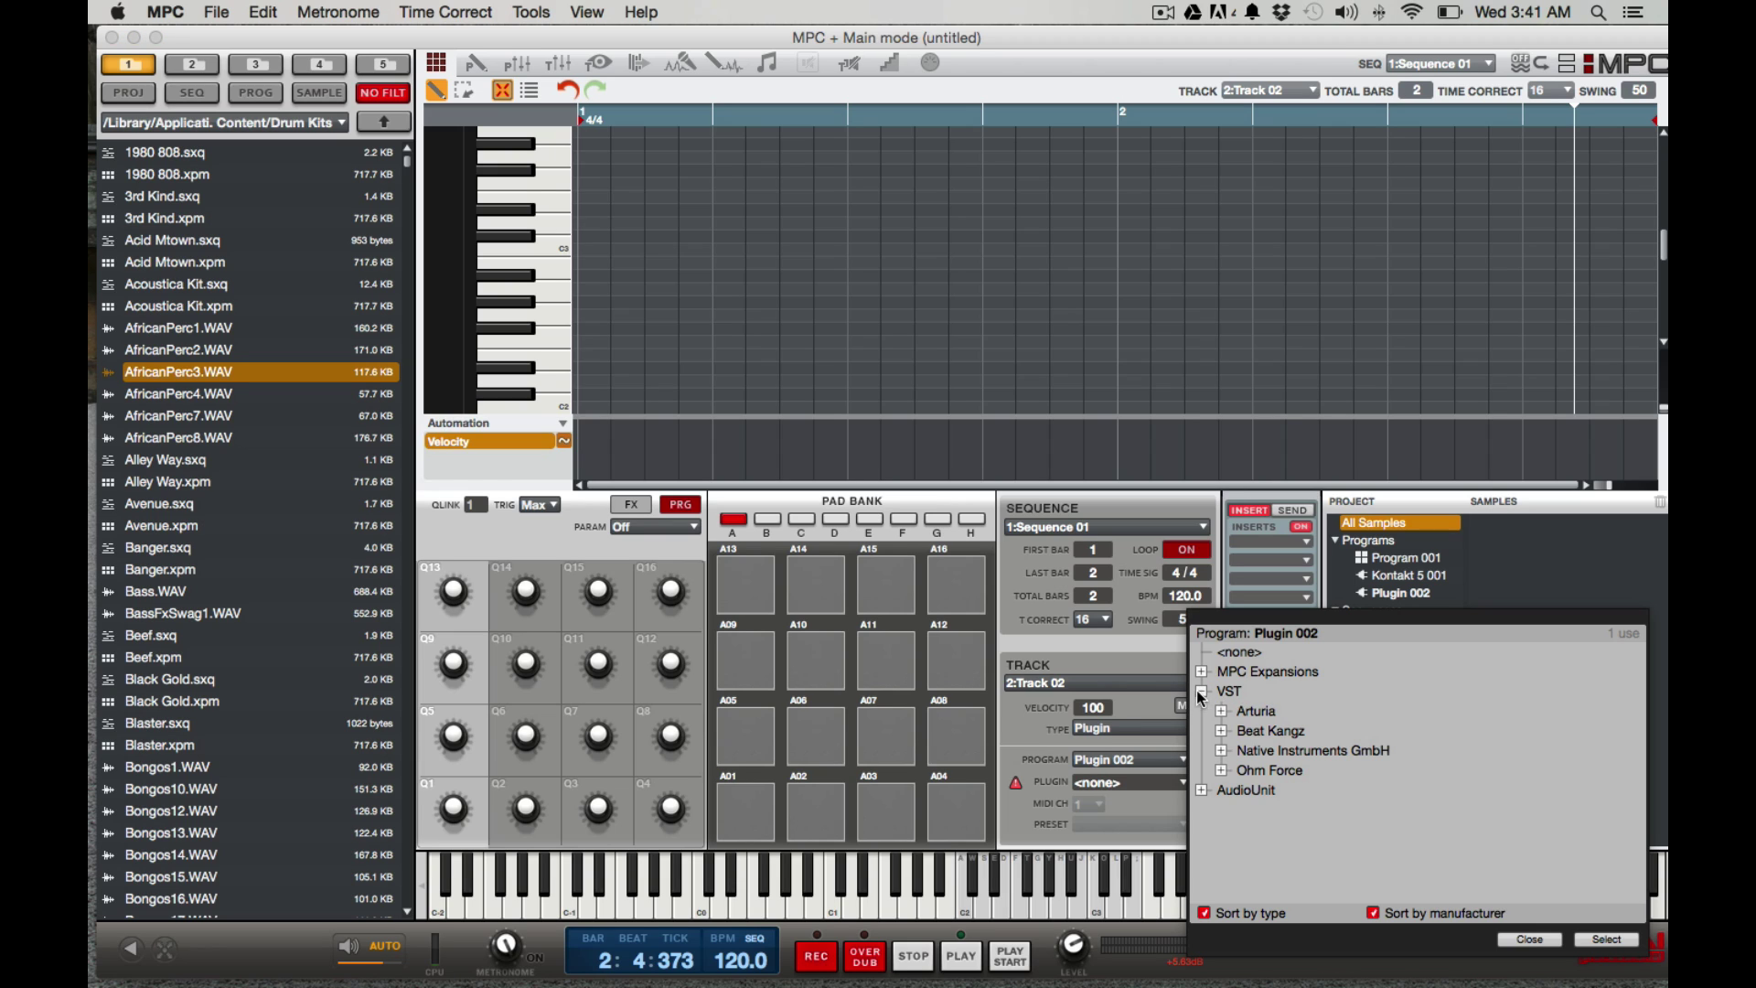
left_click(1221, 752)
left_click(1276, 849)
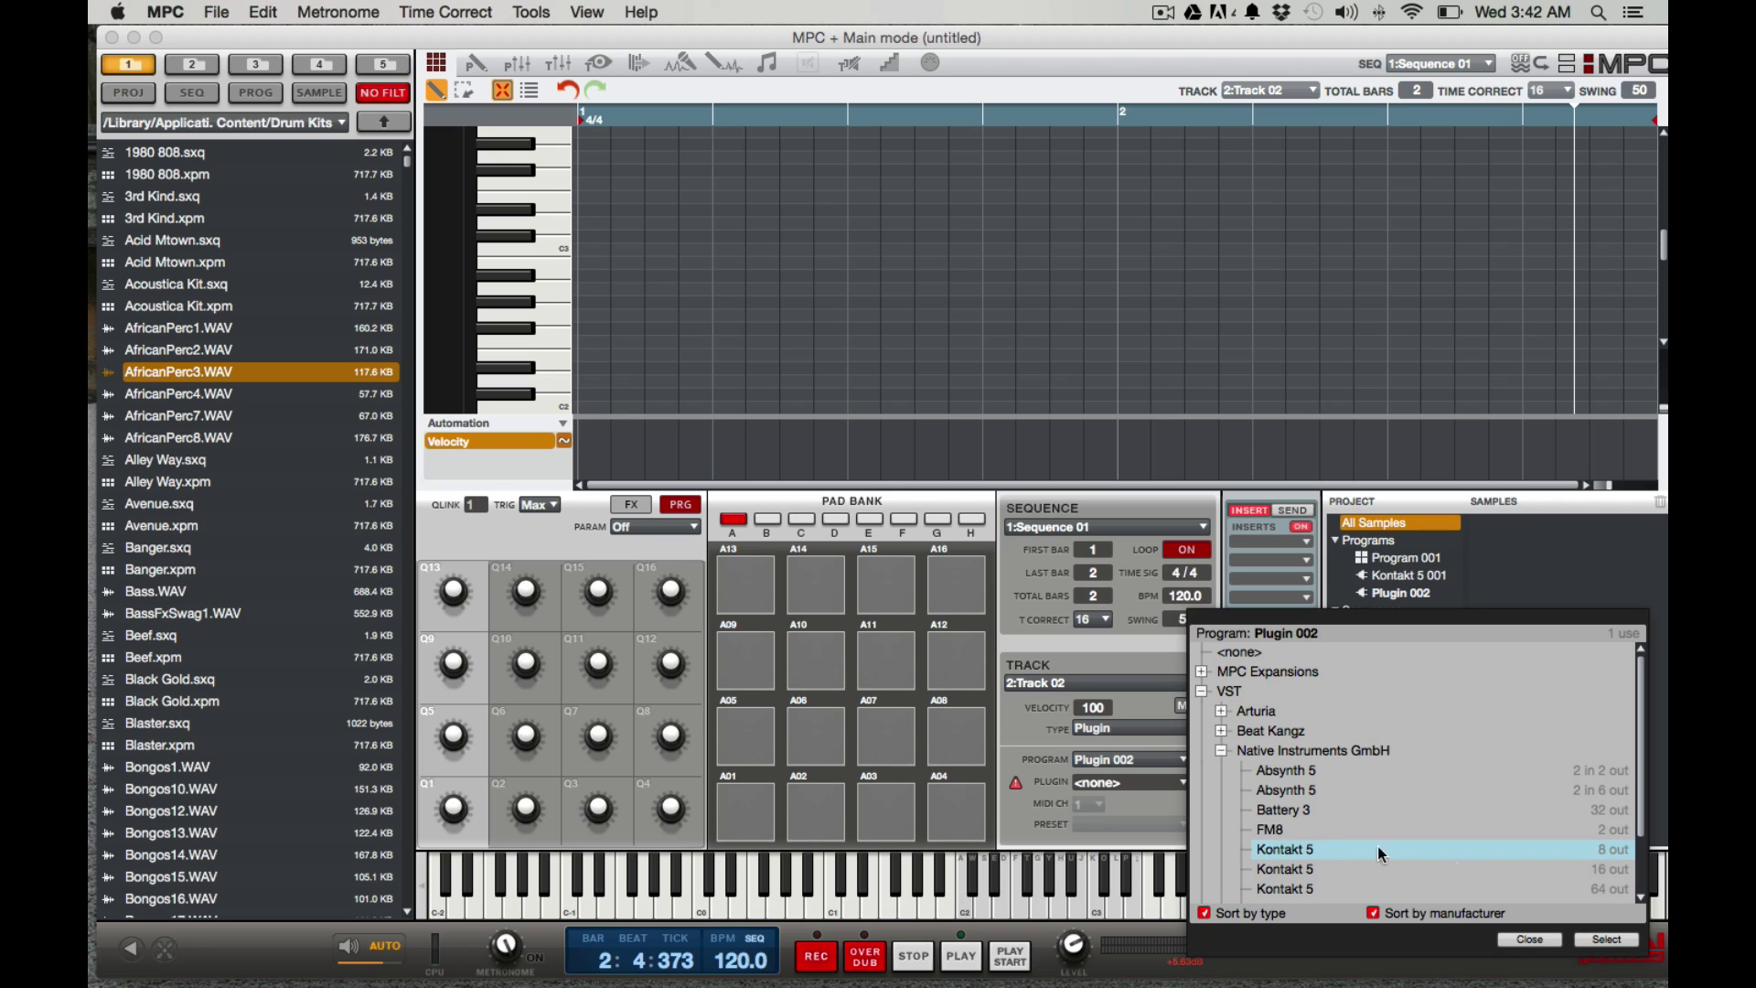
left_click(1583, 941)
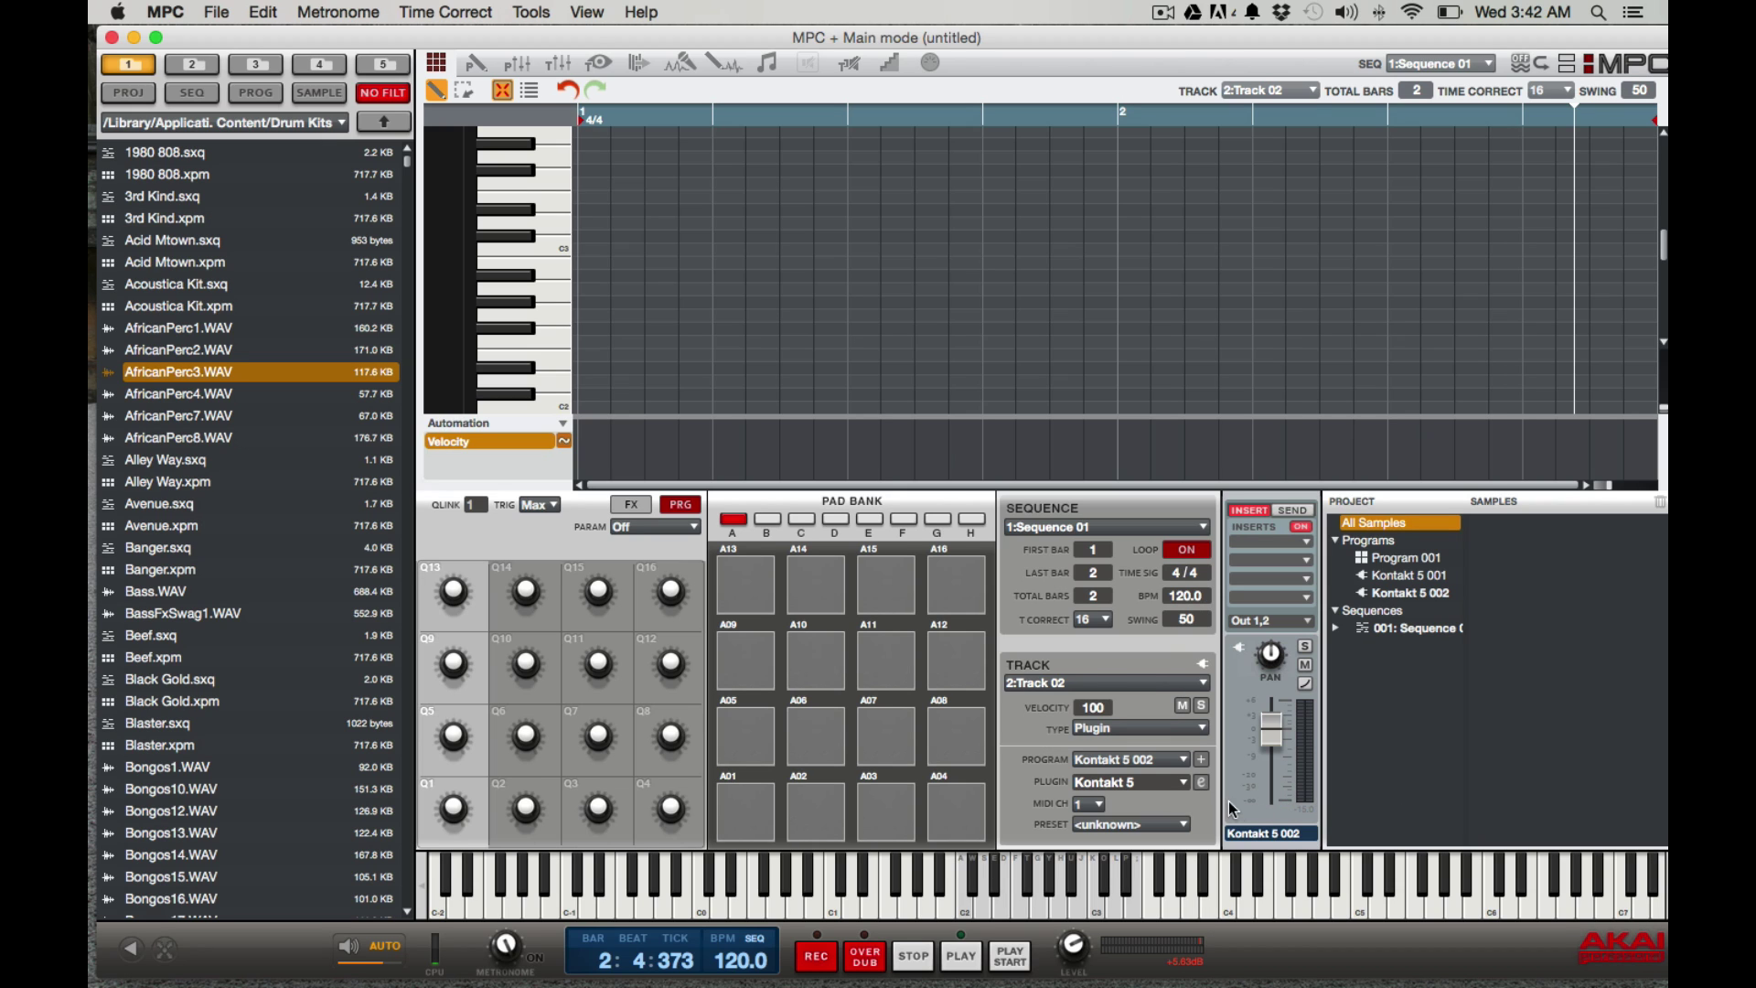
Step: Load the Alicias Keys piano instrument in track 2's Kontakt 5
left_click(1200, 783)
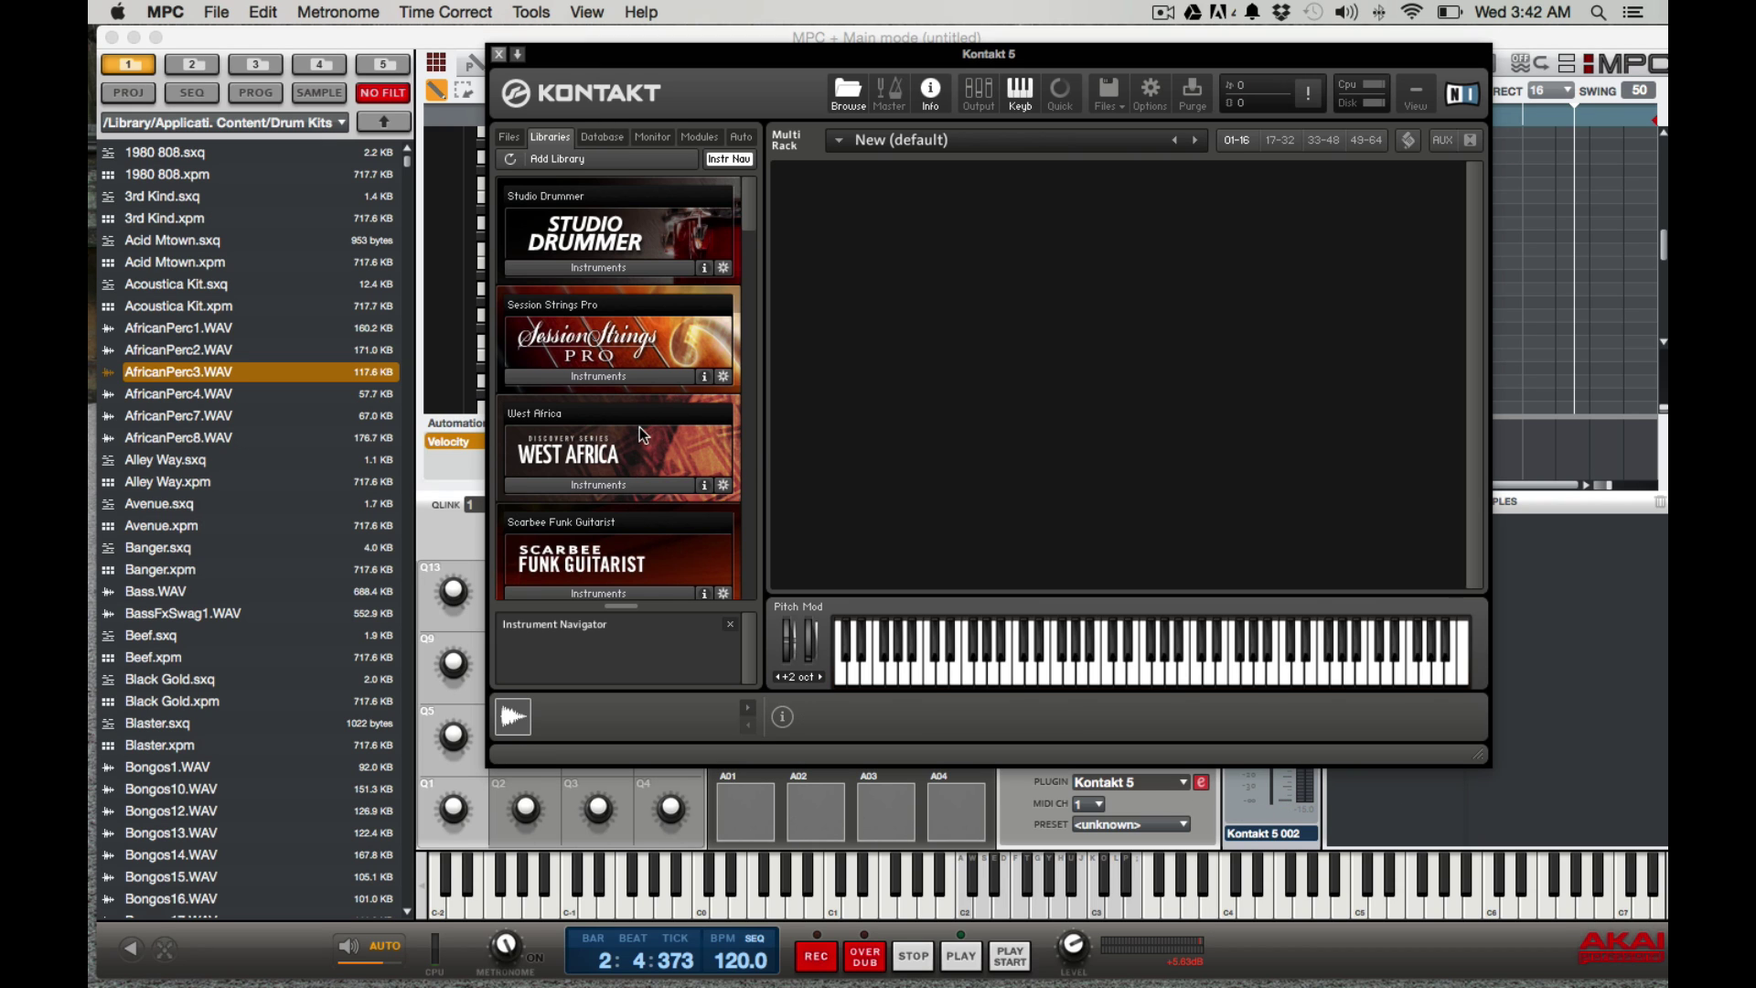
scroll(637, 439, "down", 15)
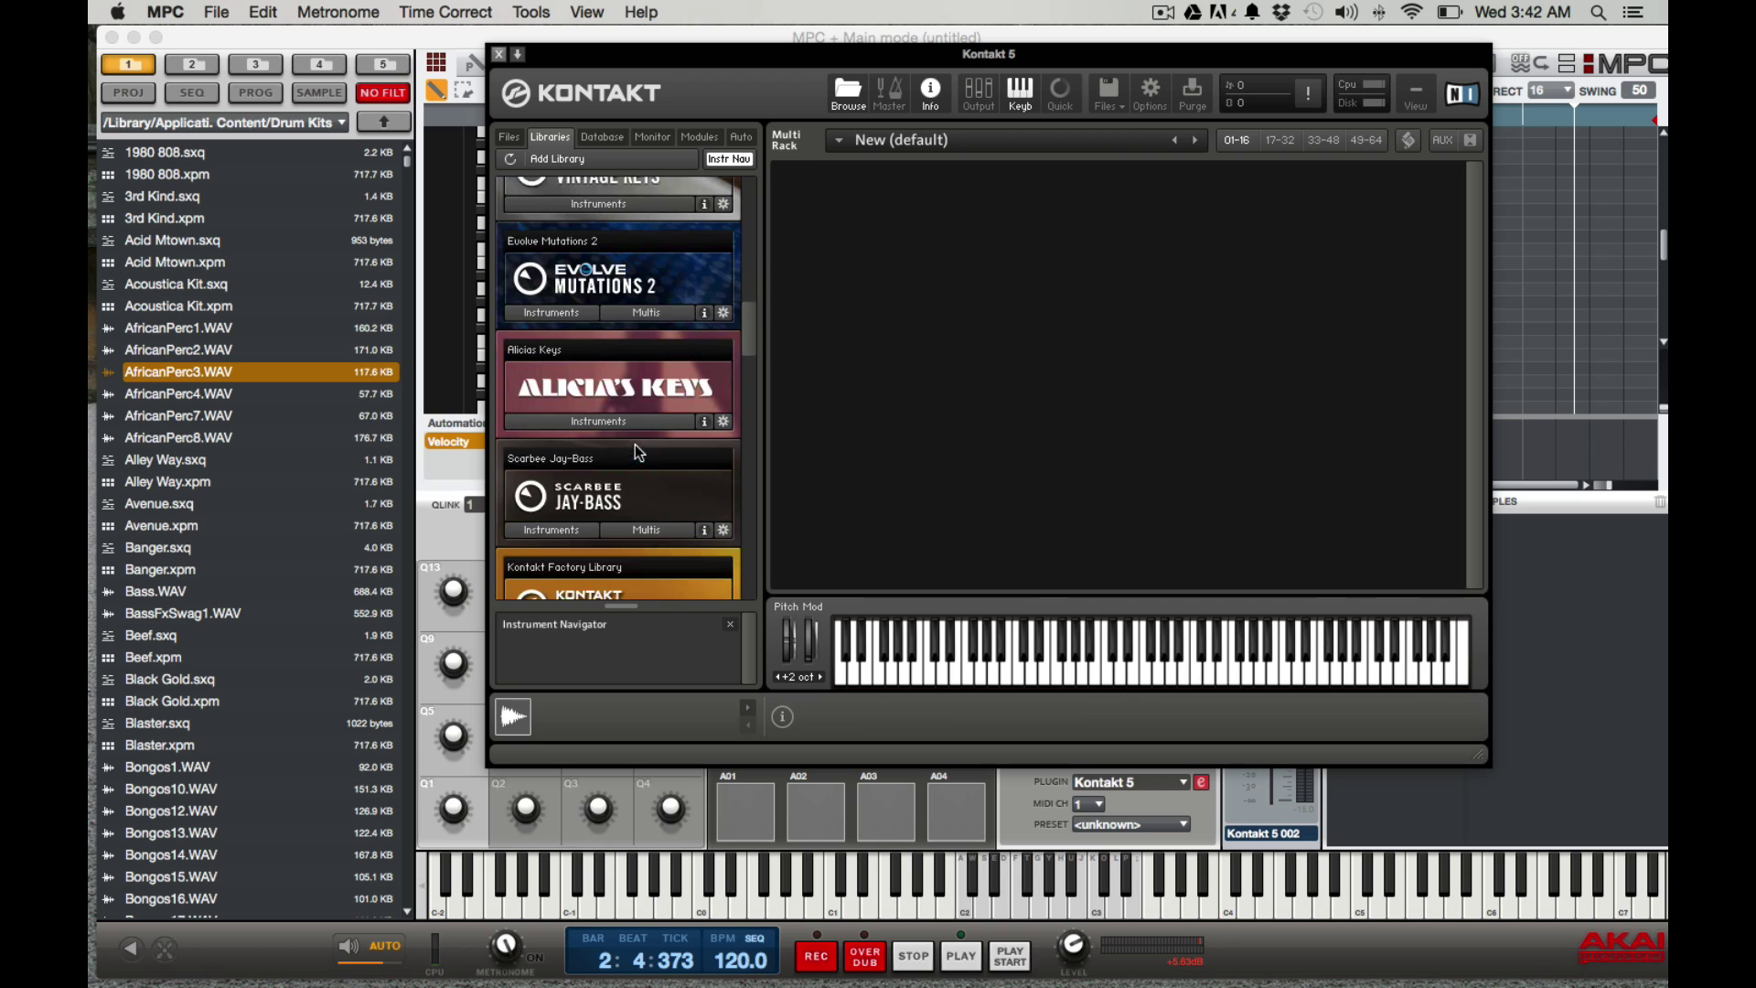
left_click(598, 388)
double_click(613, 417)
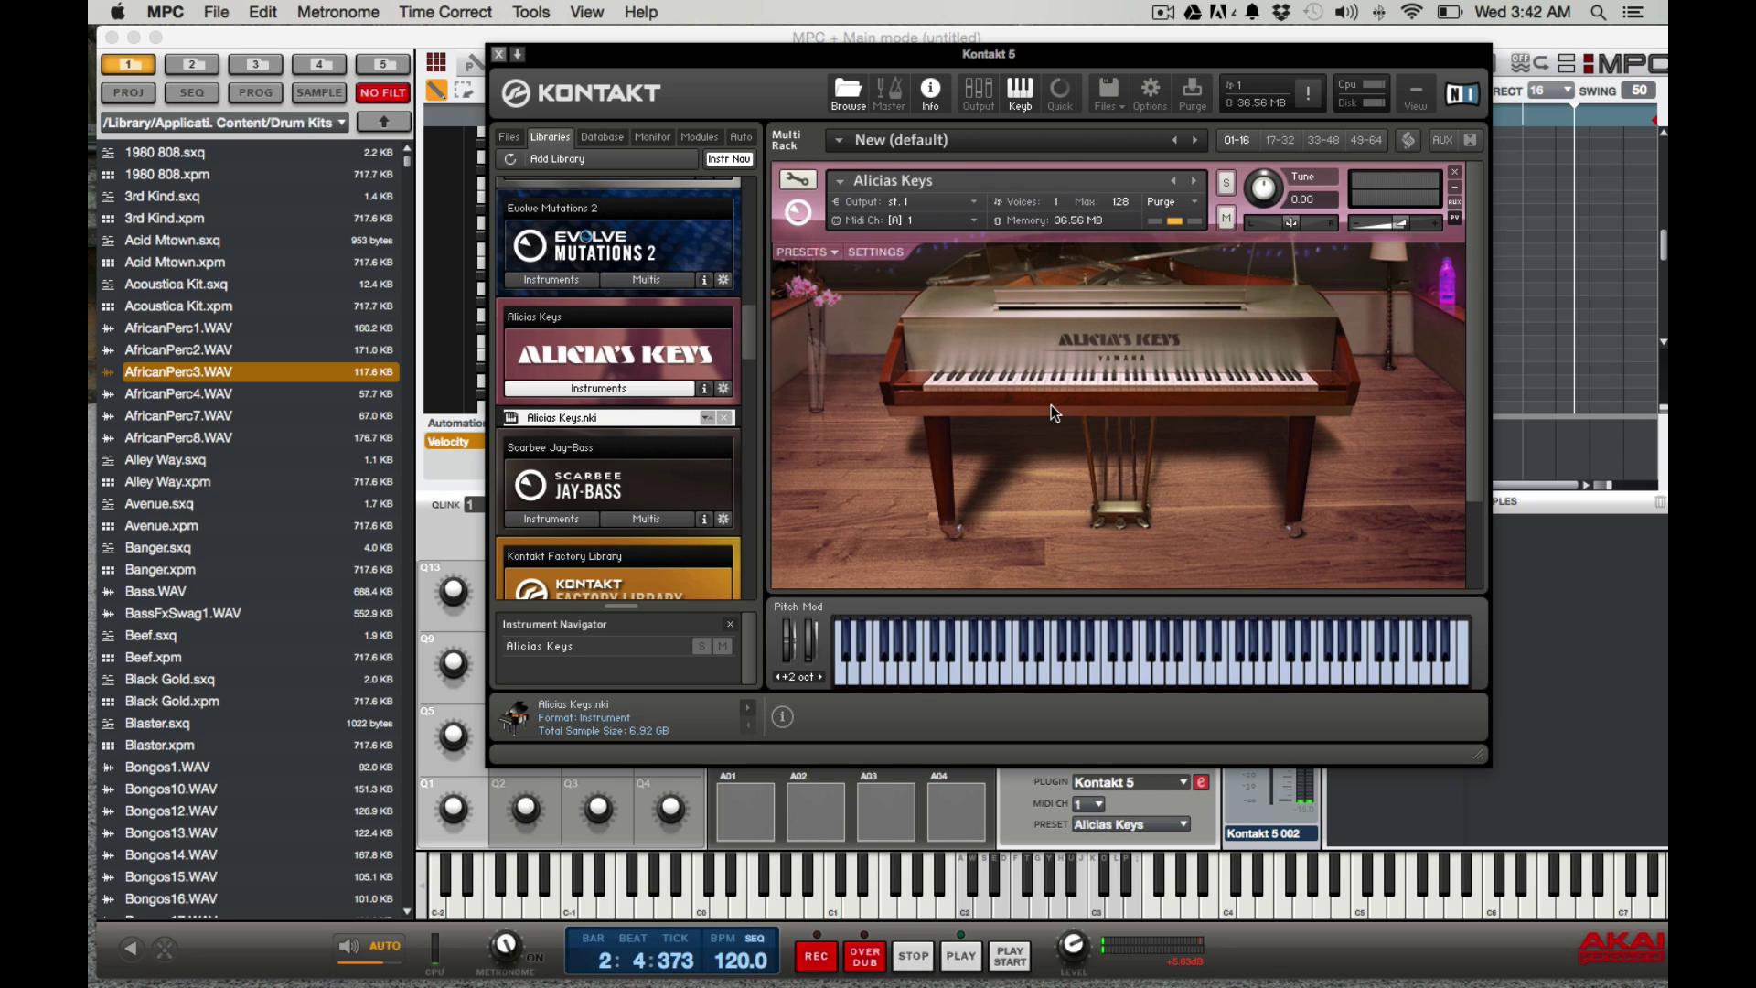
Step: Record a two-bar piano part on track 2 and close the Kontakt window
key("space")
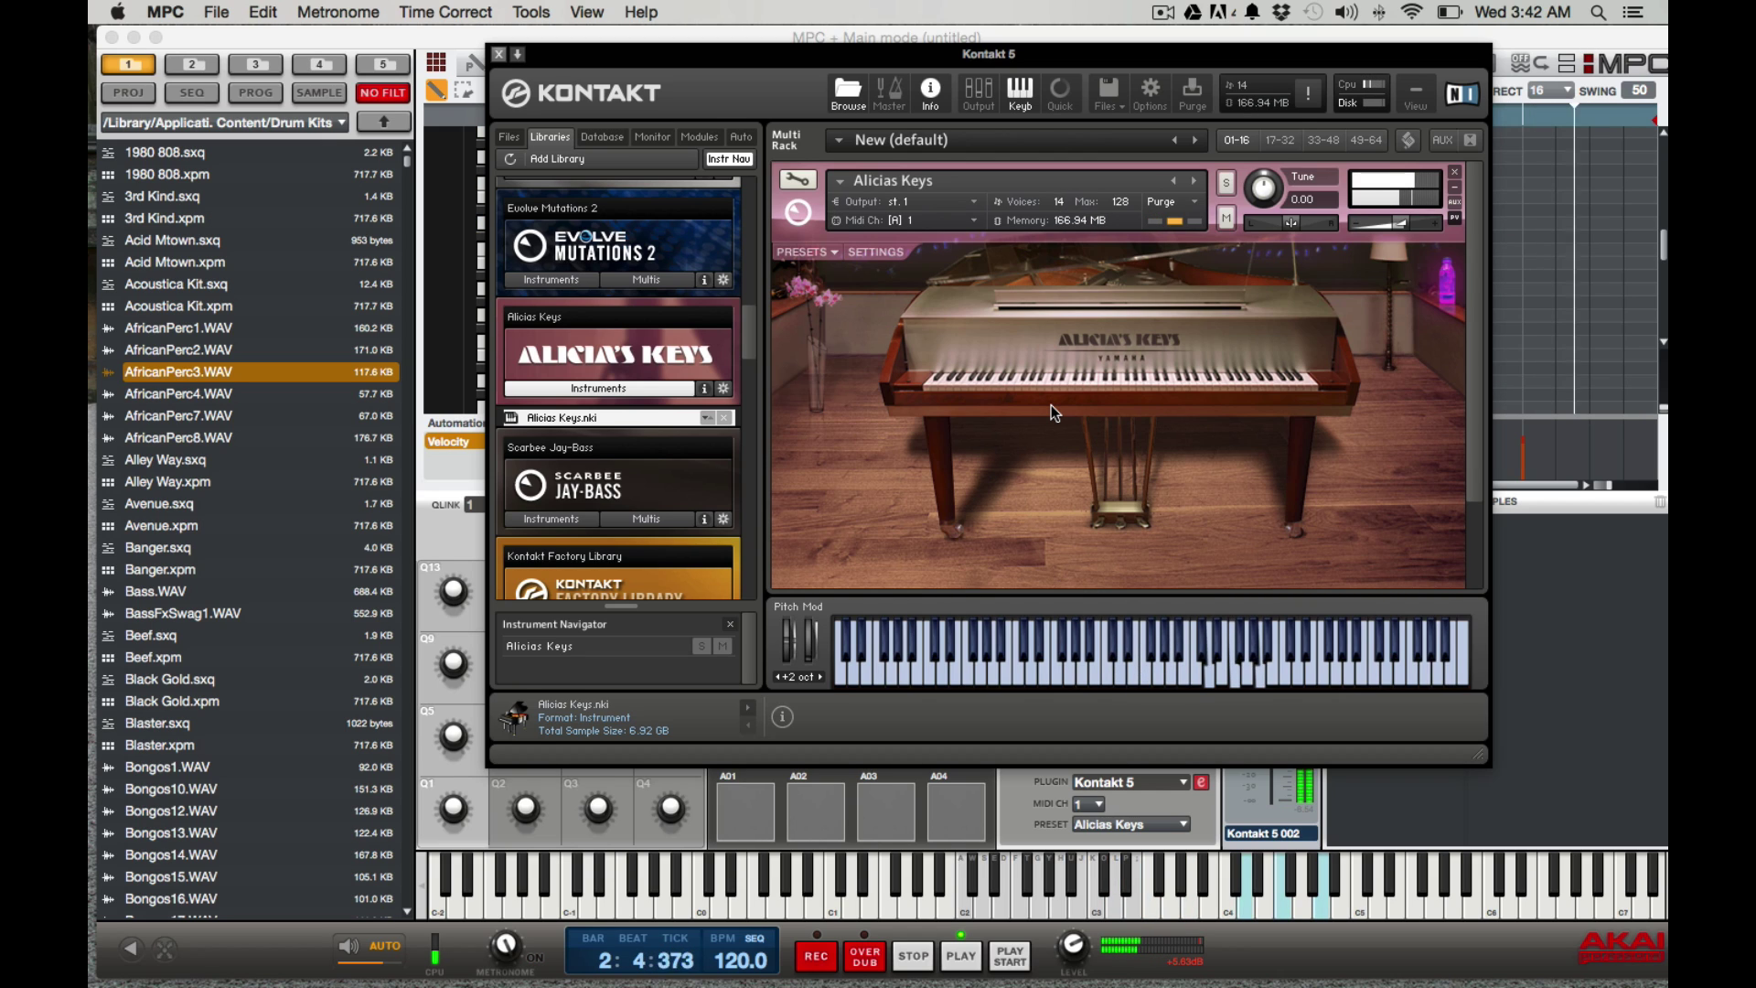
key("space")
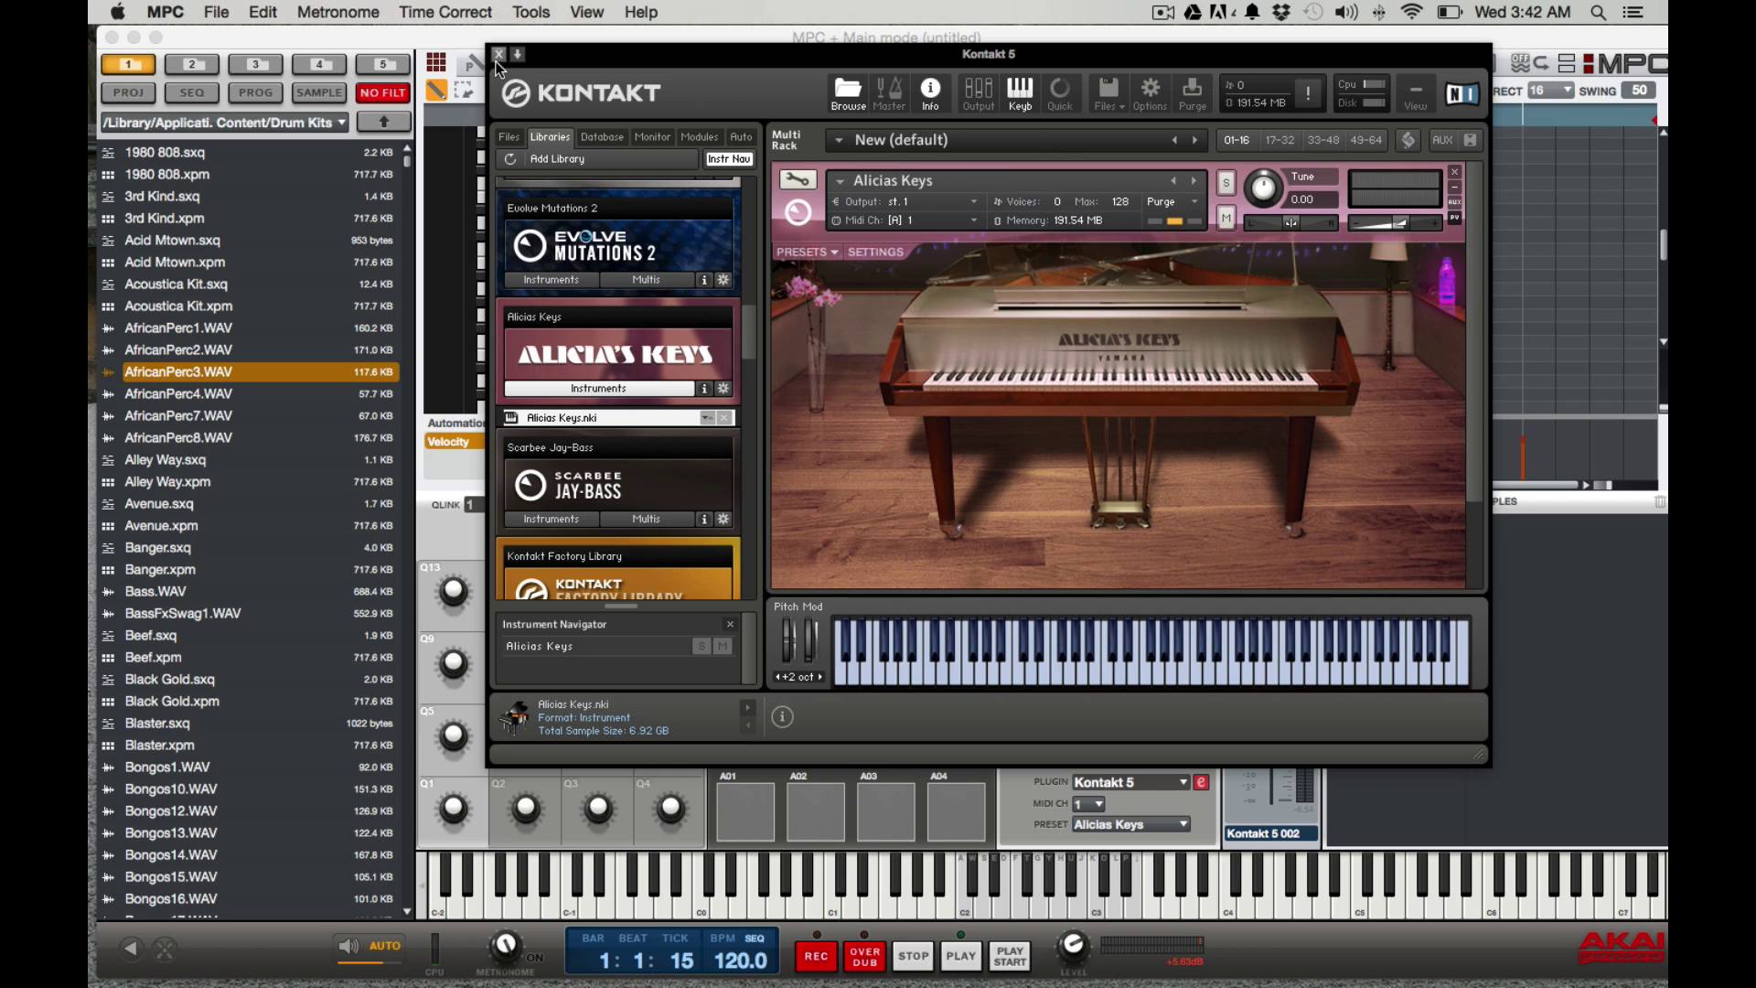
left_click(498, 55)
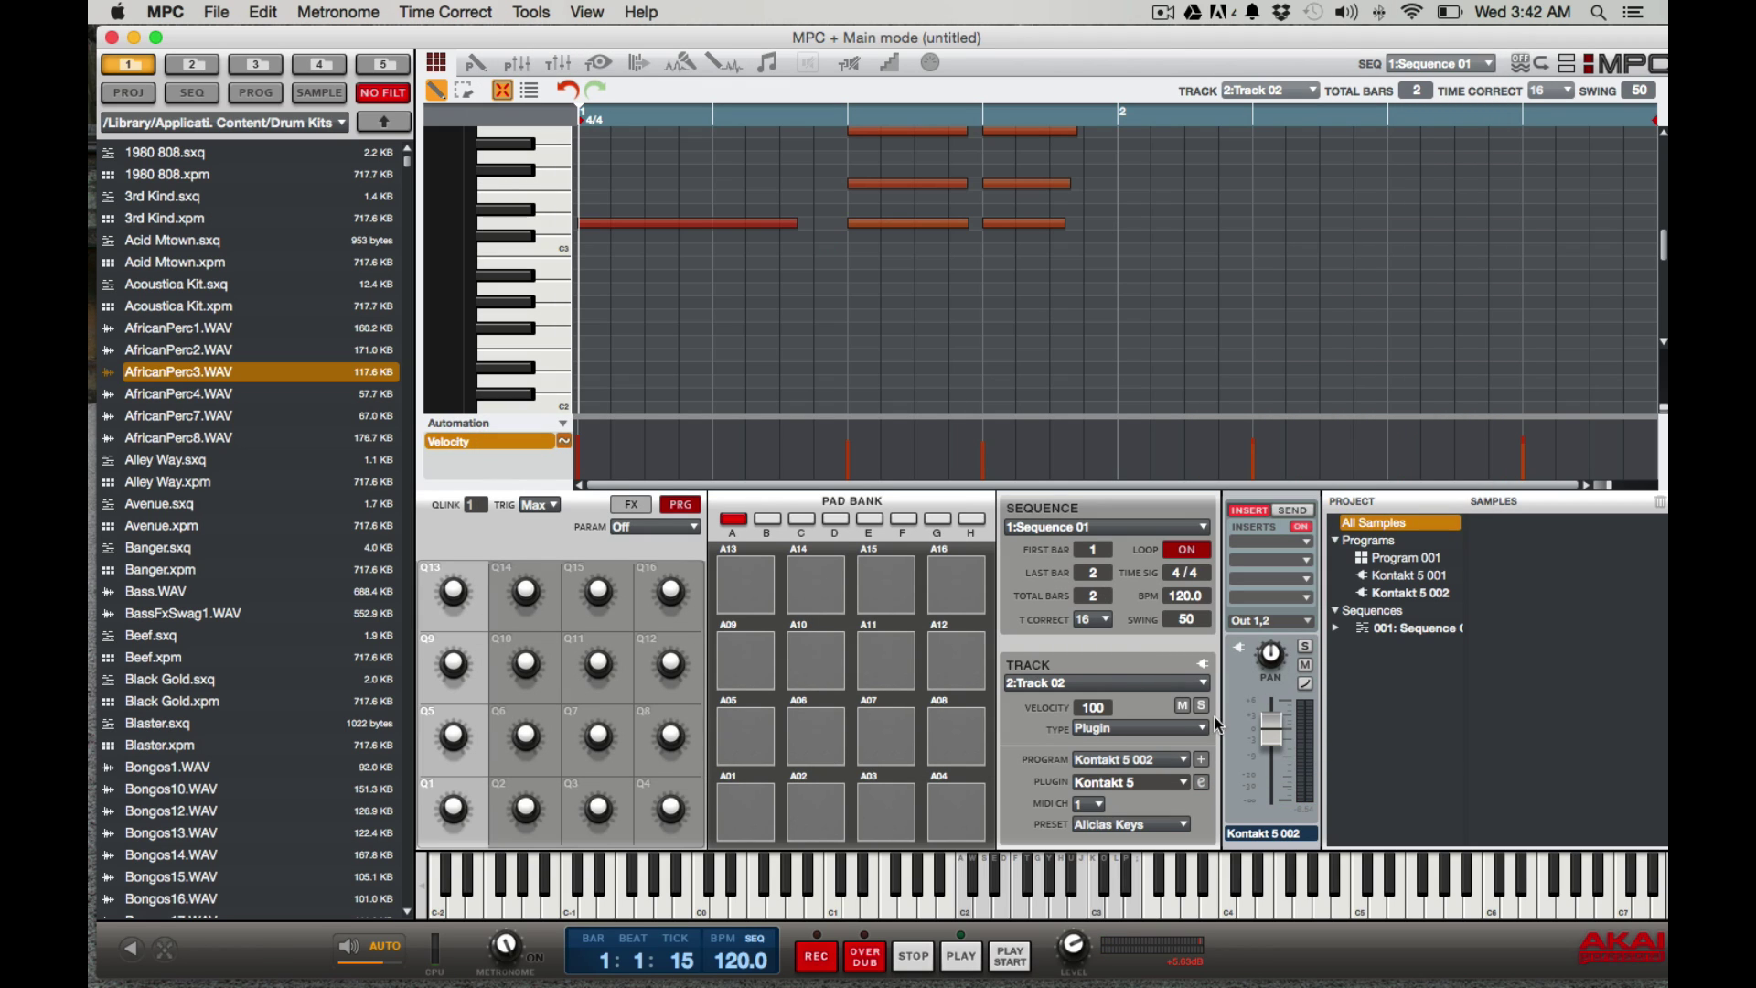
Step: Select unused track 3, create a new plugin program for it and load the 8-output Kontakt 5 VST
left_click(1189, 686)
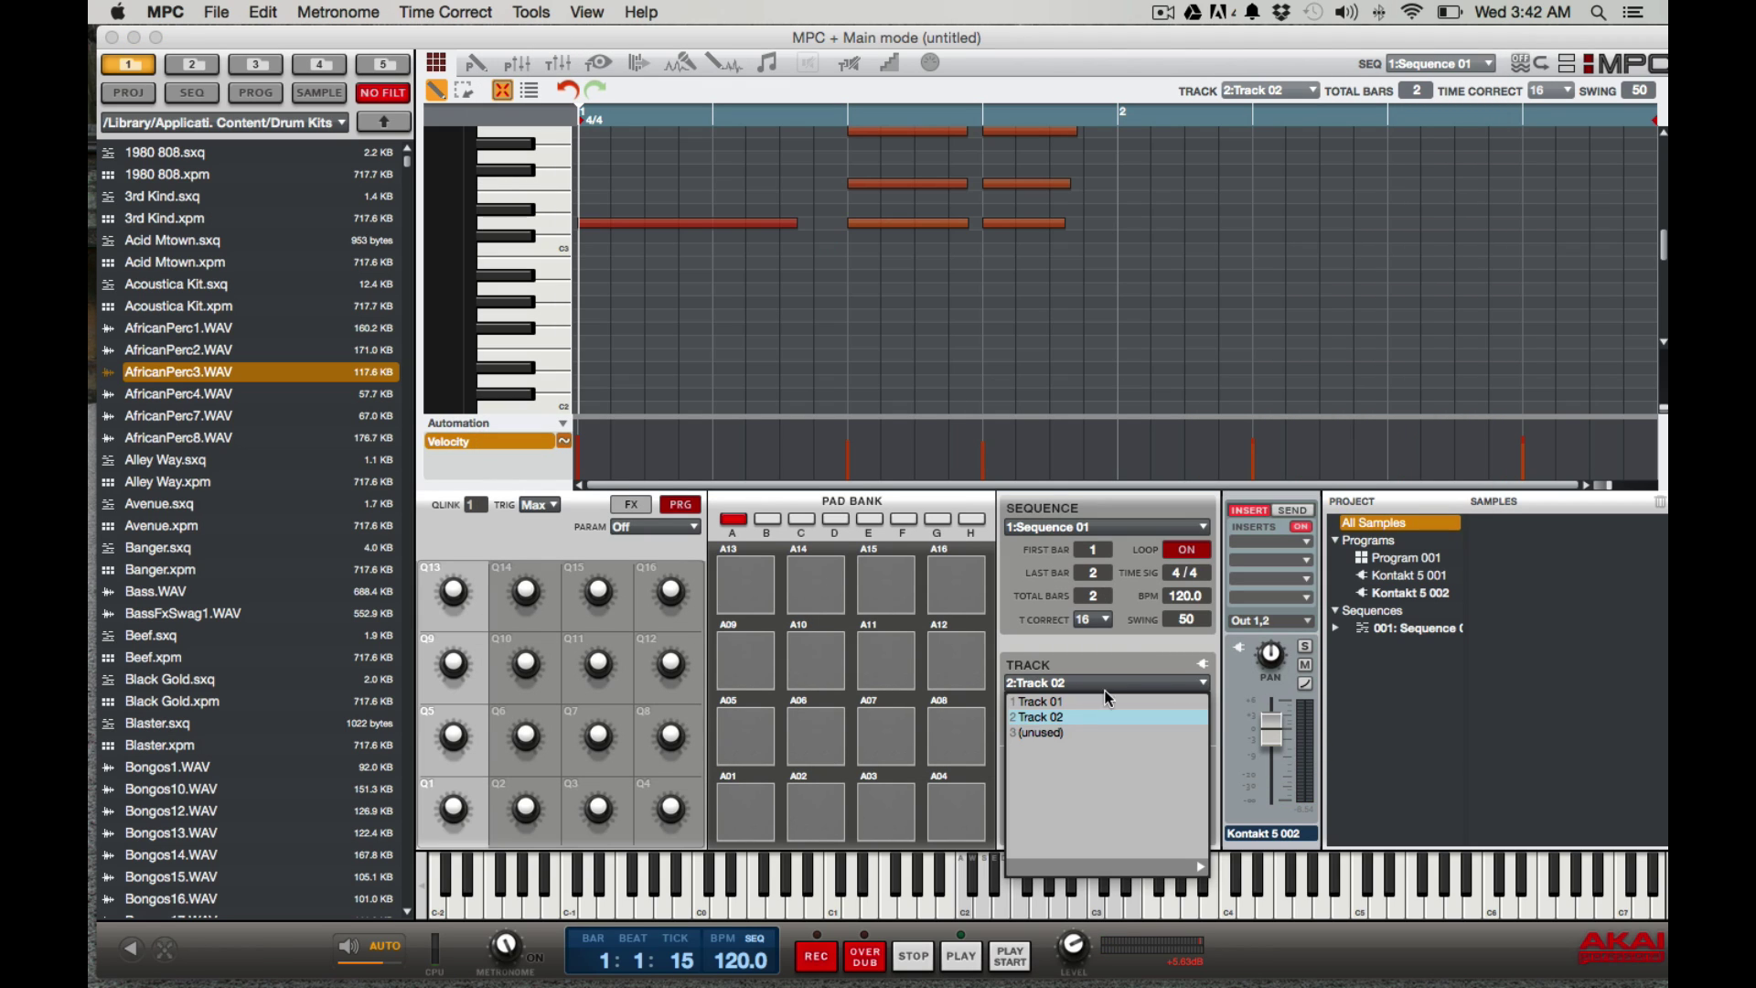
left_click(1061, 736)
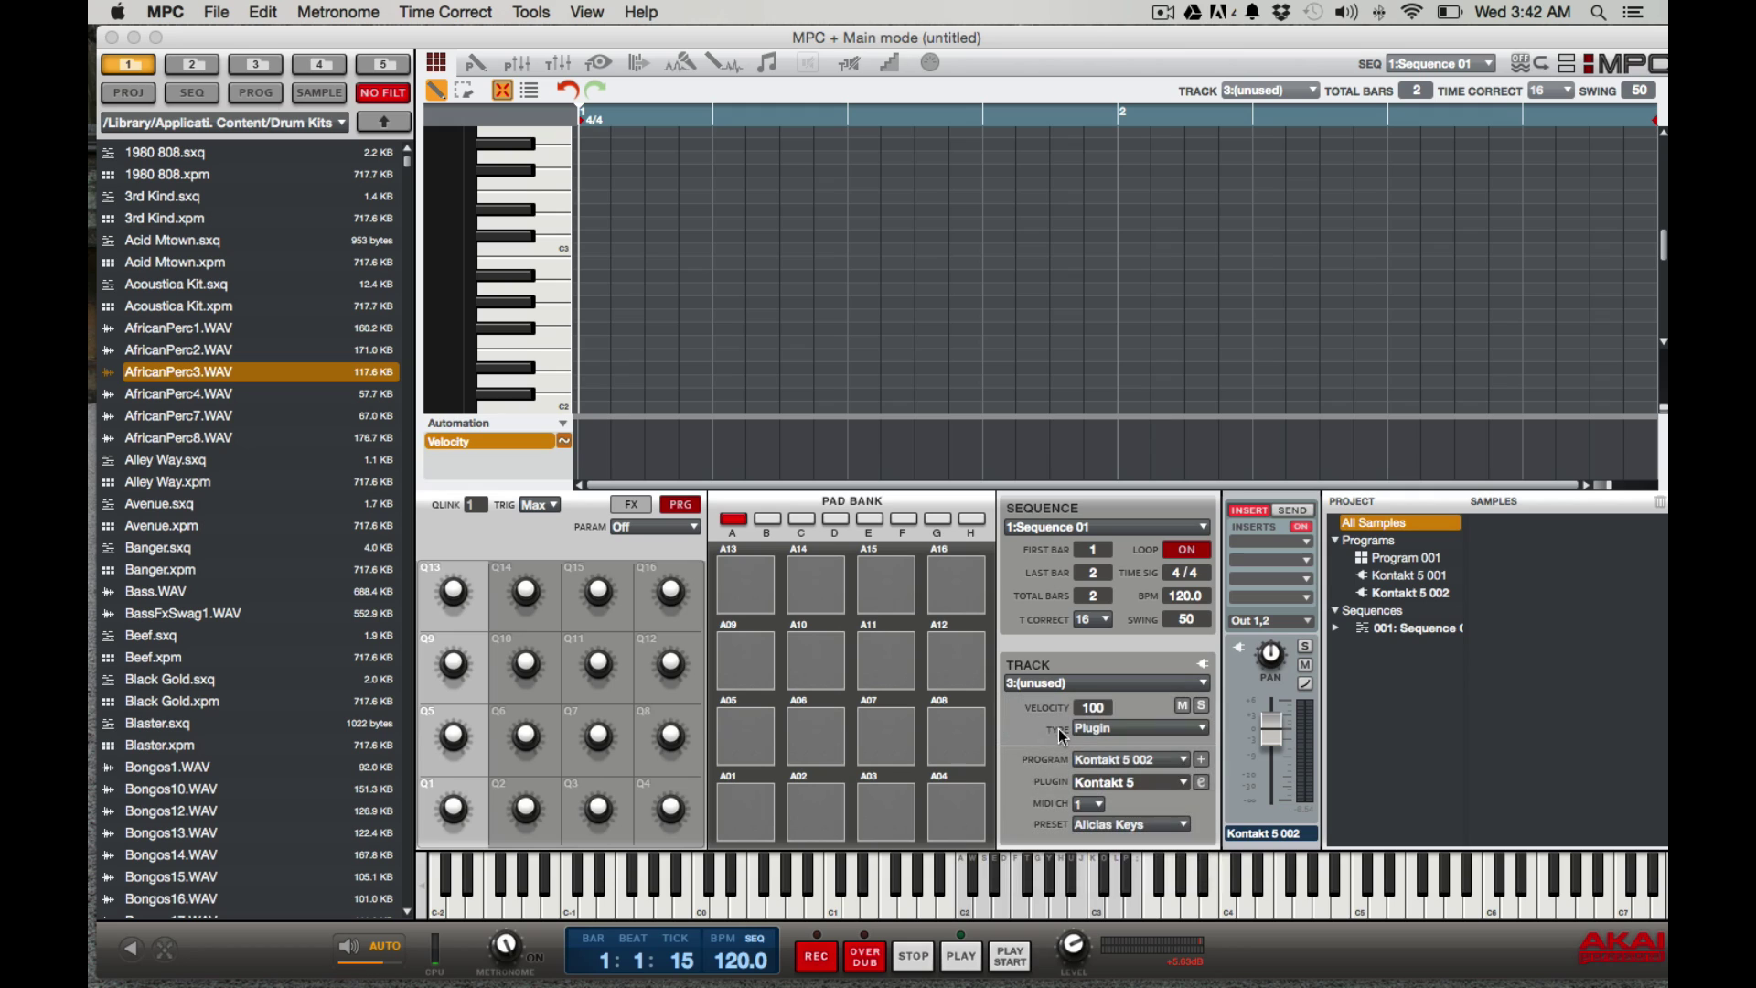
left_click(1200, 759)
left_click(1180, 783)
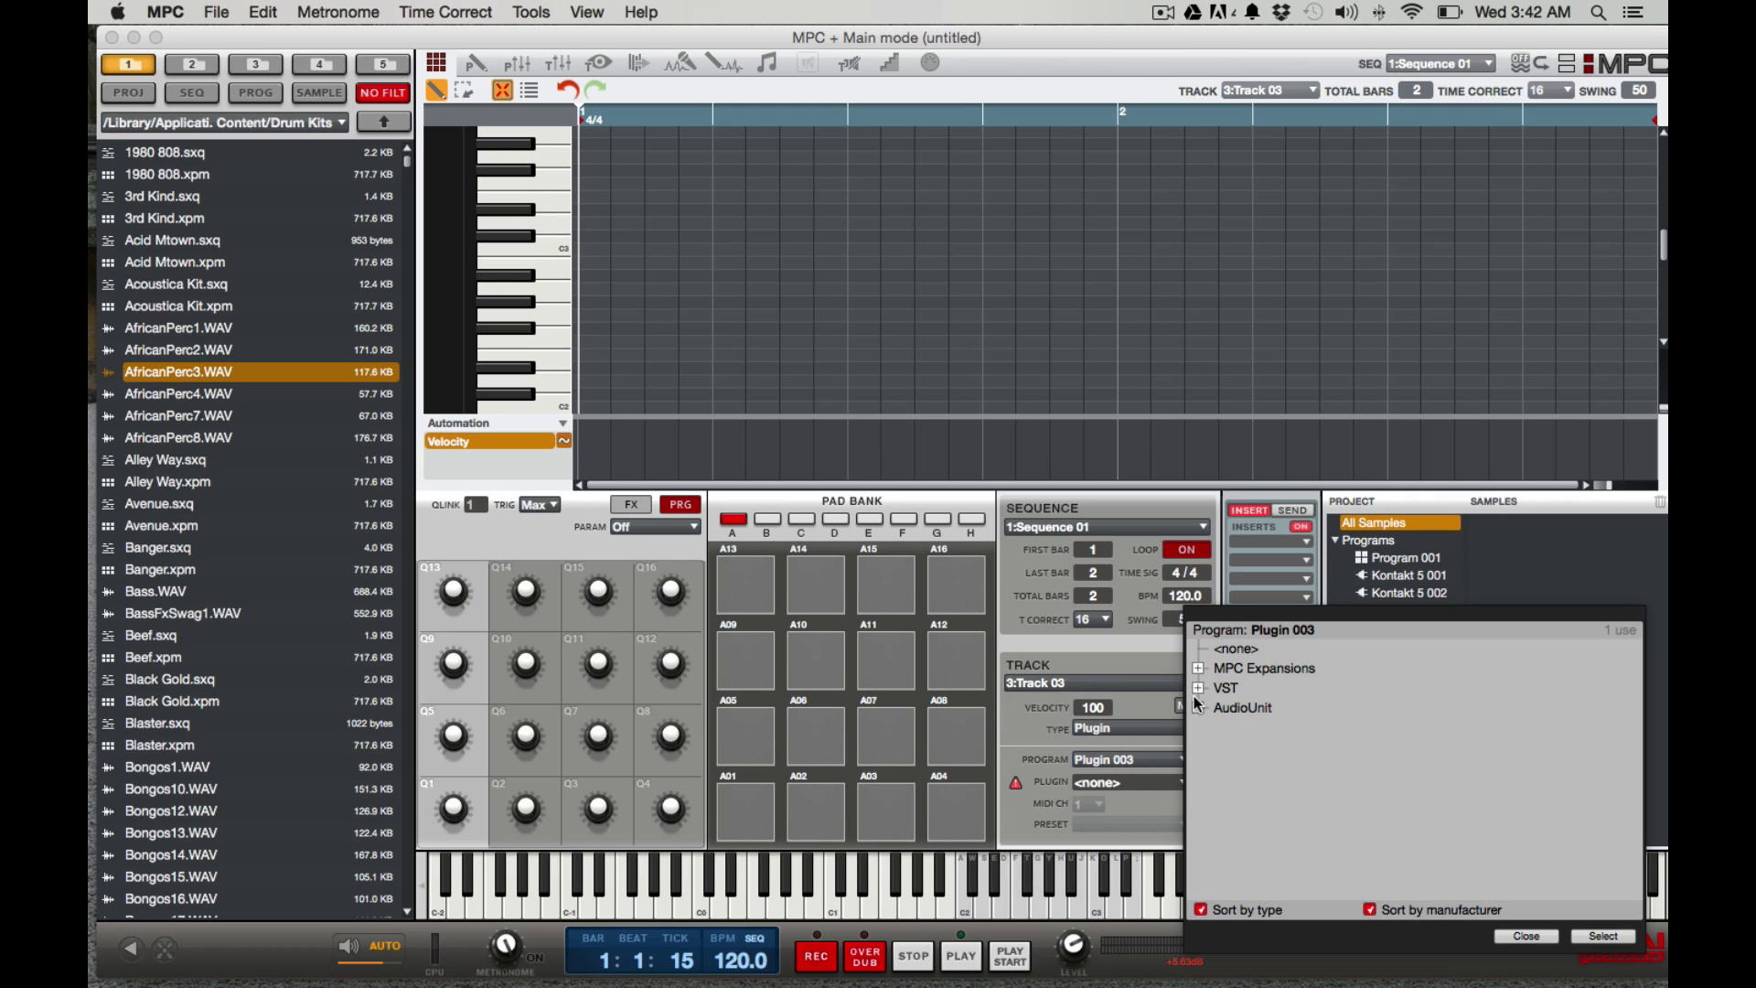
left_click(1198, 687)
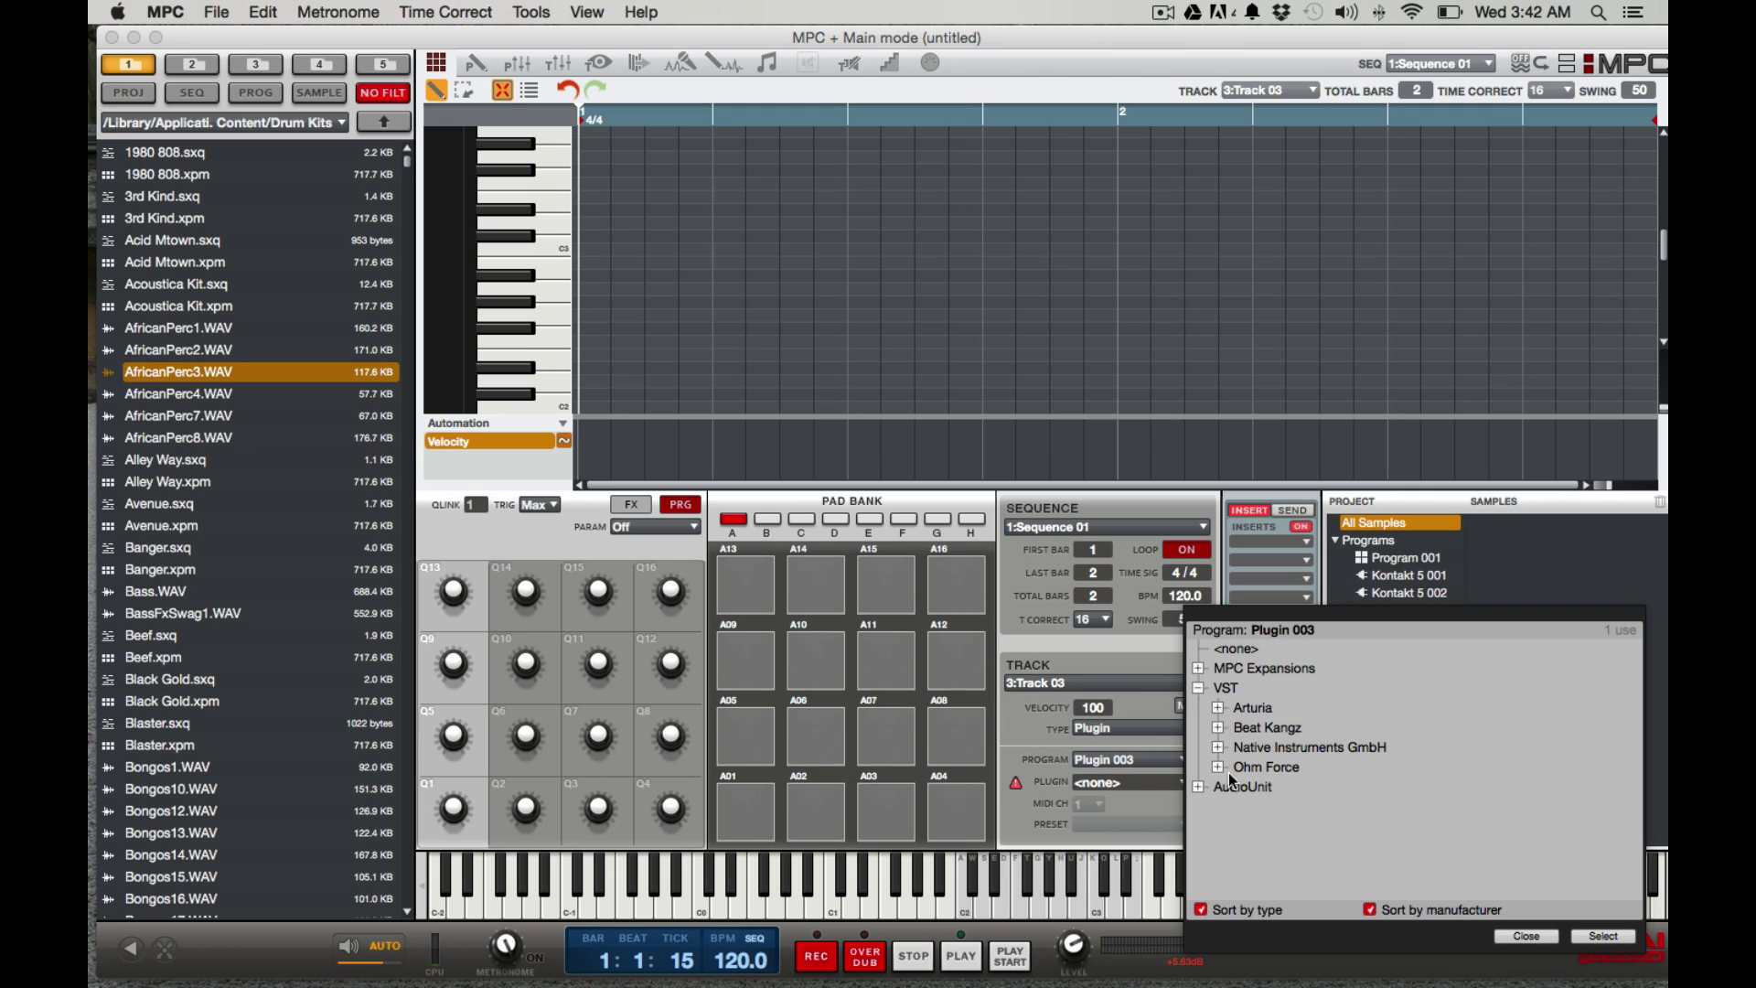
left_click(1218, 747)
left_click(1339, 847)
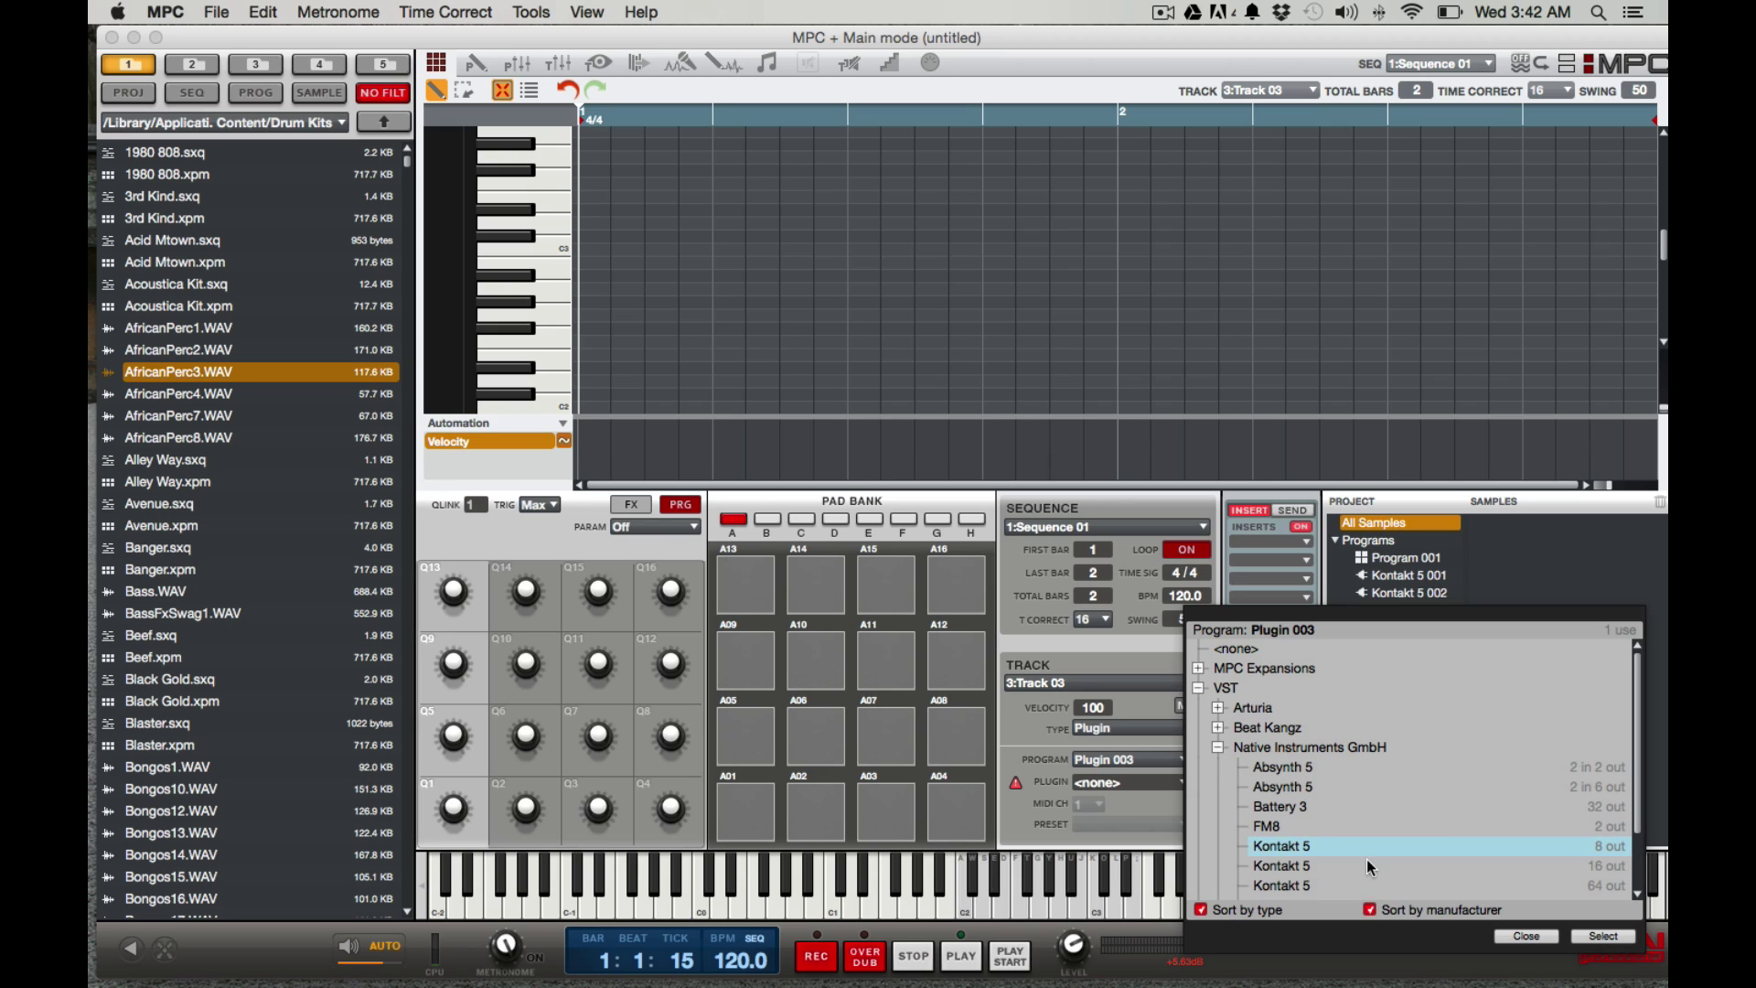
left_click(1602, 936)
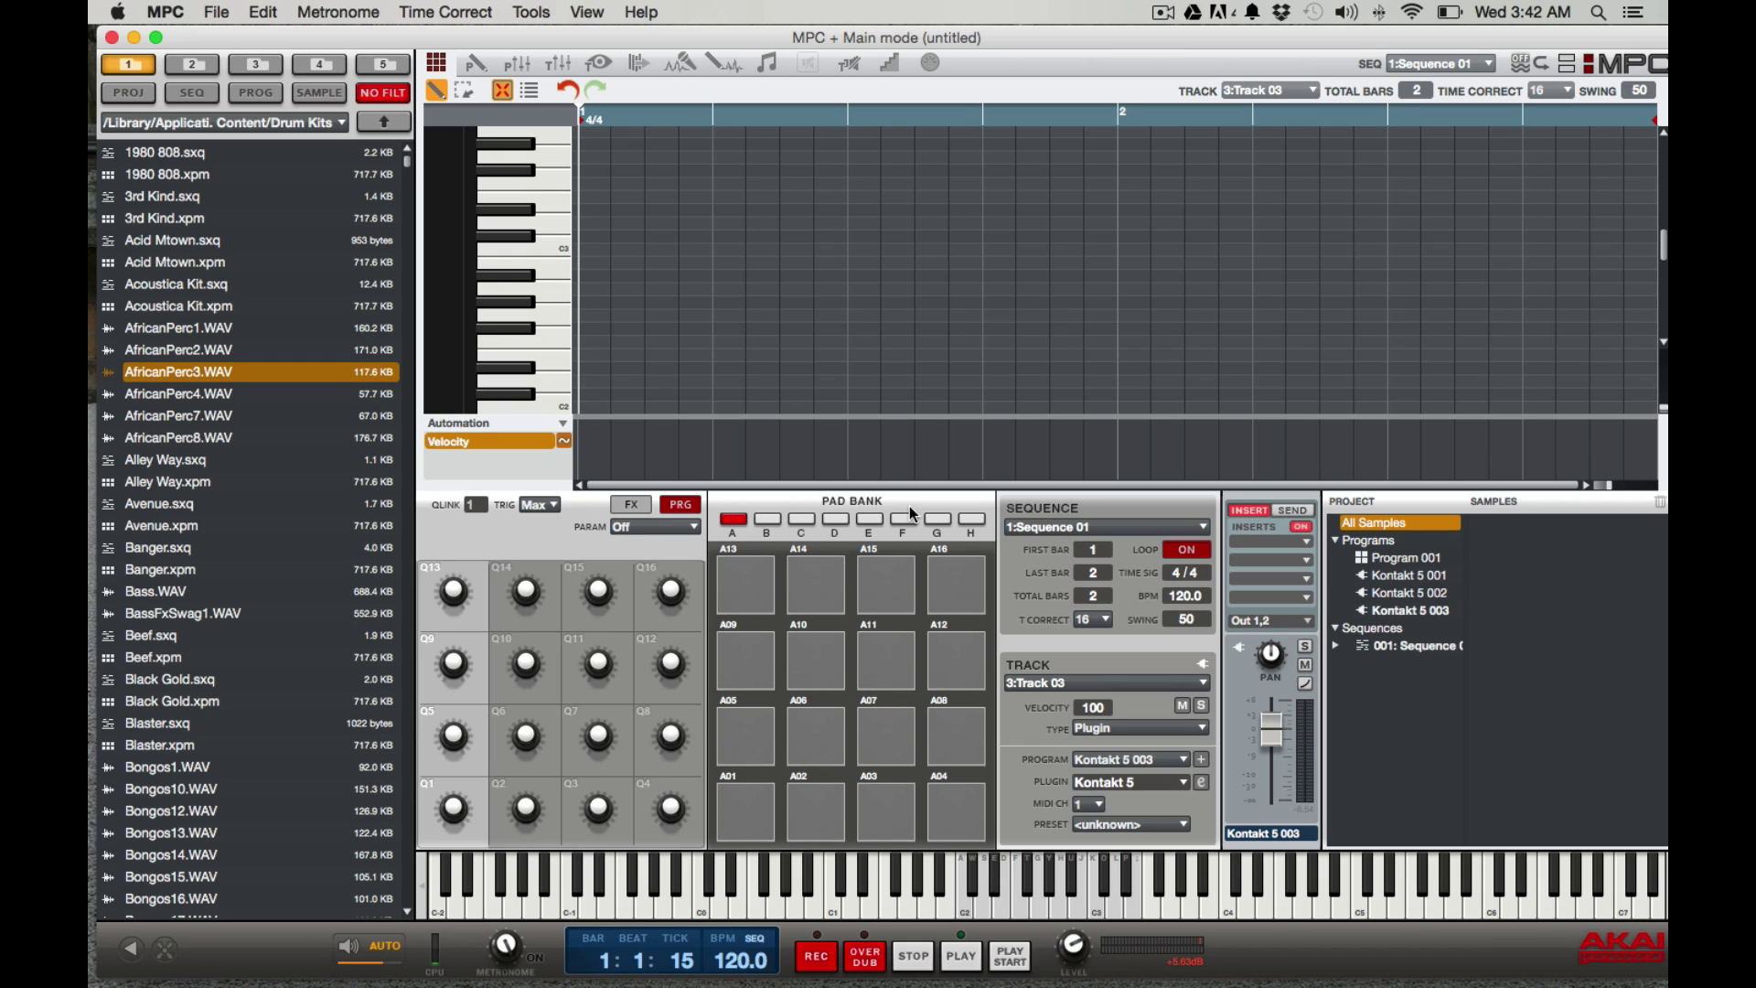
Step: Return to track 1 and examine the strings instrument loaded in its Kontakt 5 window
key("Up")
key("Up")
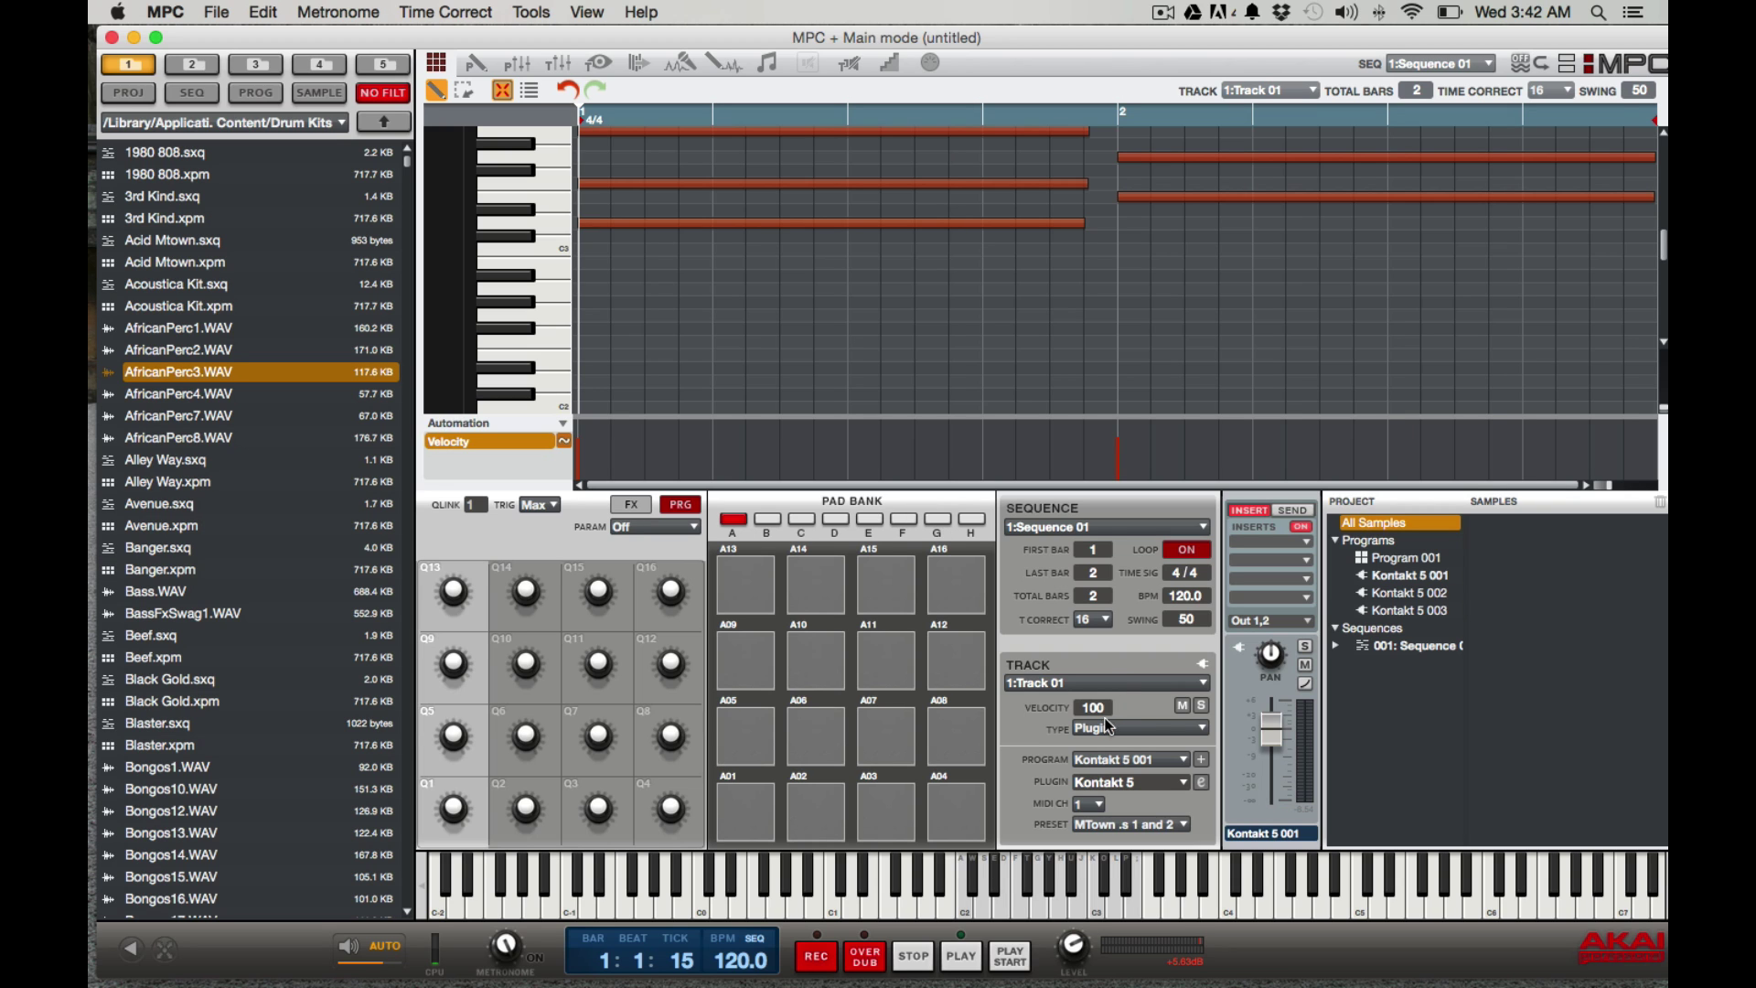
left_click(1202, 782)
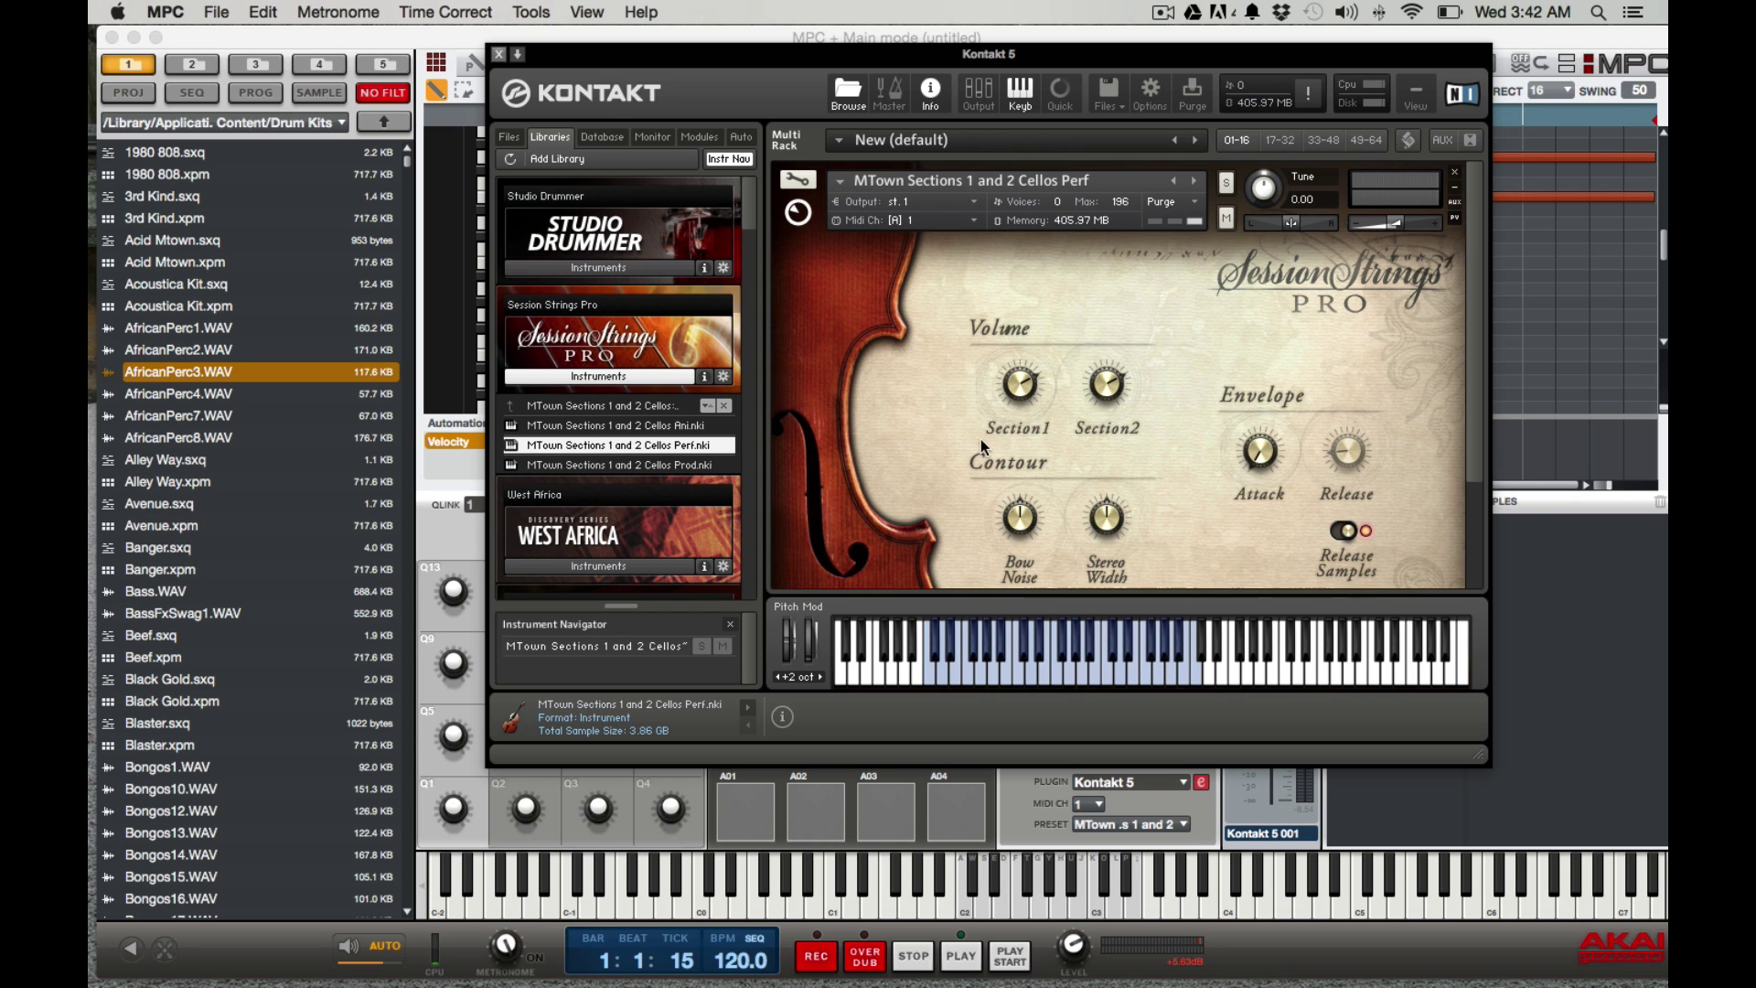
scroll(1112, 325, "down", 1)
scroll(1111, 329, "down", 5)
scroll(1111, 338, "up", 6)
Step: Switch to track 2, examine the piano instrument in its Kontakt 5 window and close that window
key("Down")
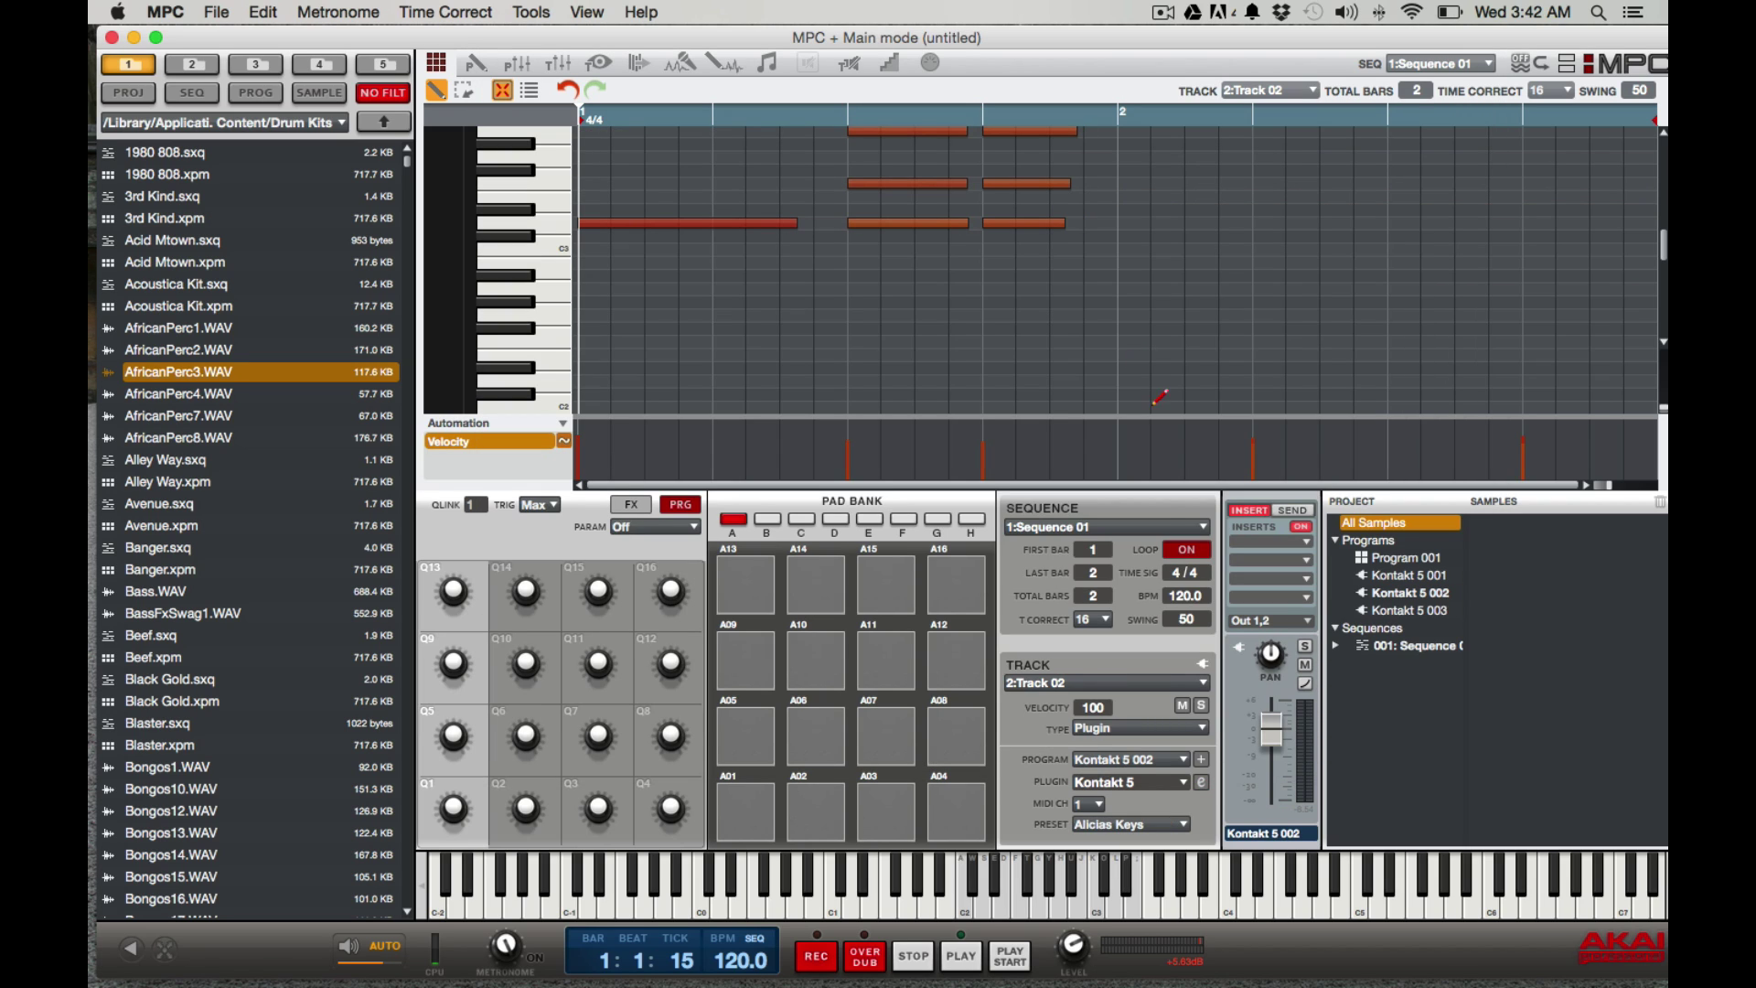
left_click(1202, 782)
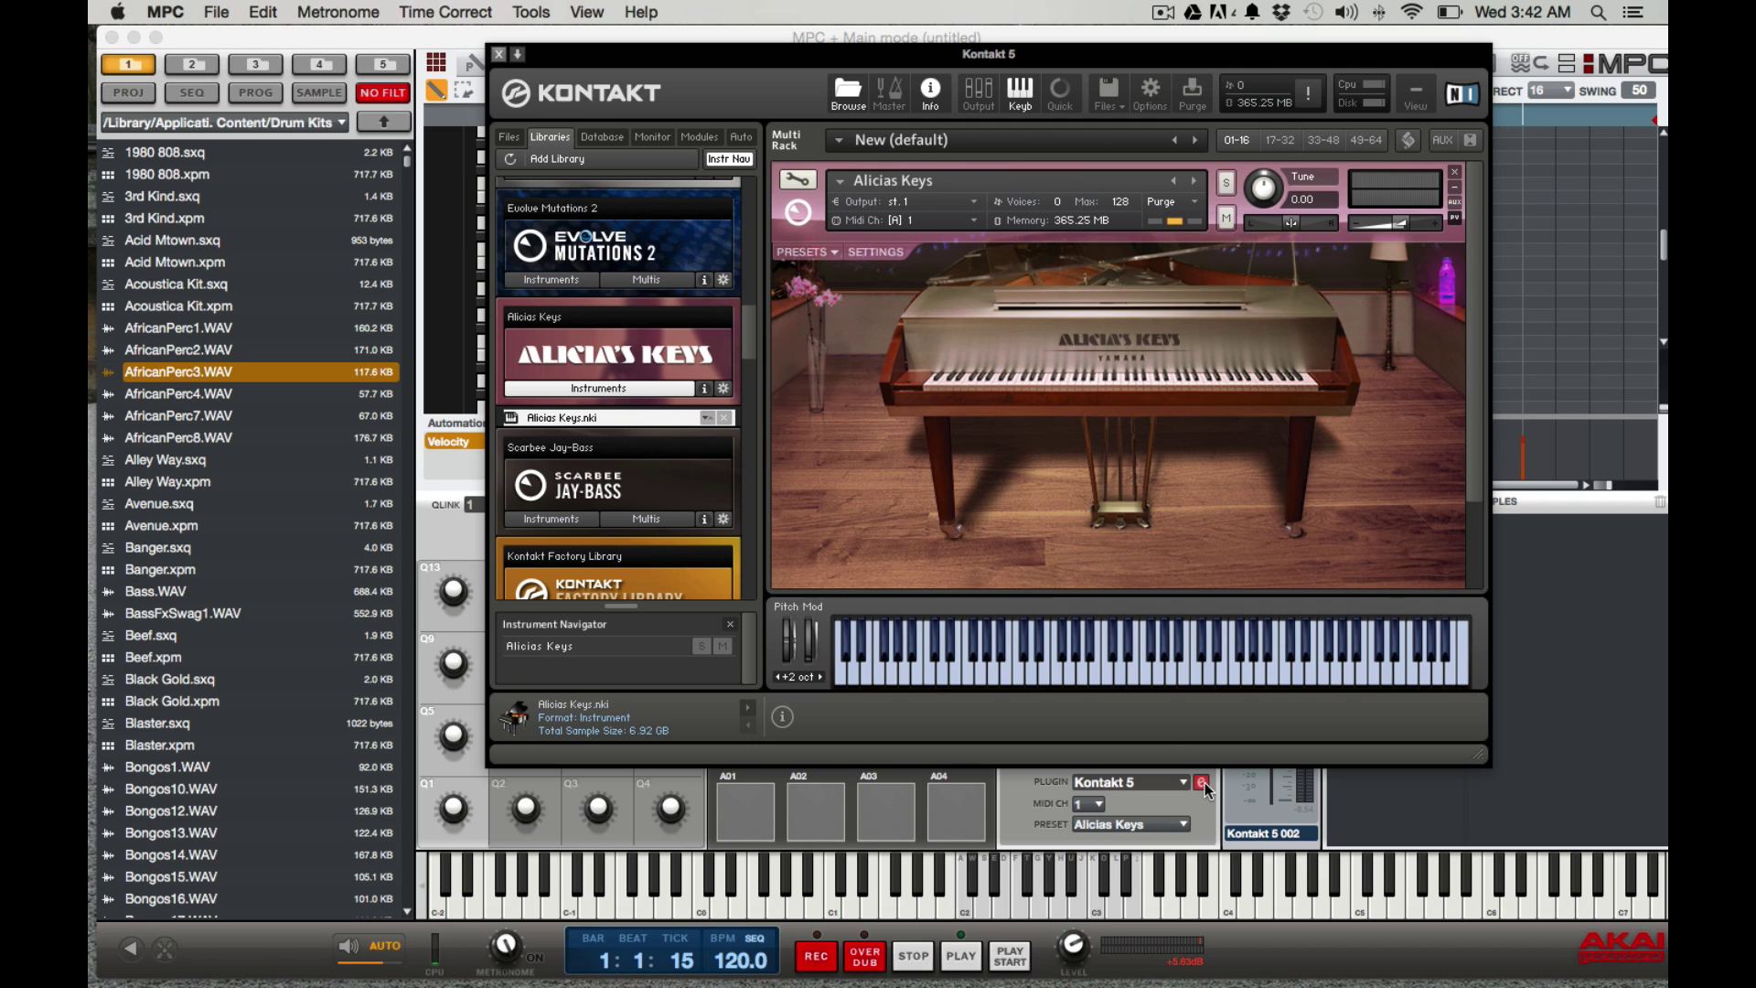
scroll(936, 342, "down", 5)
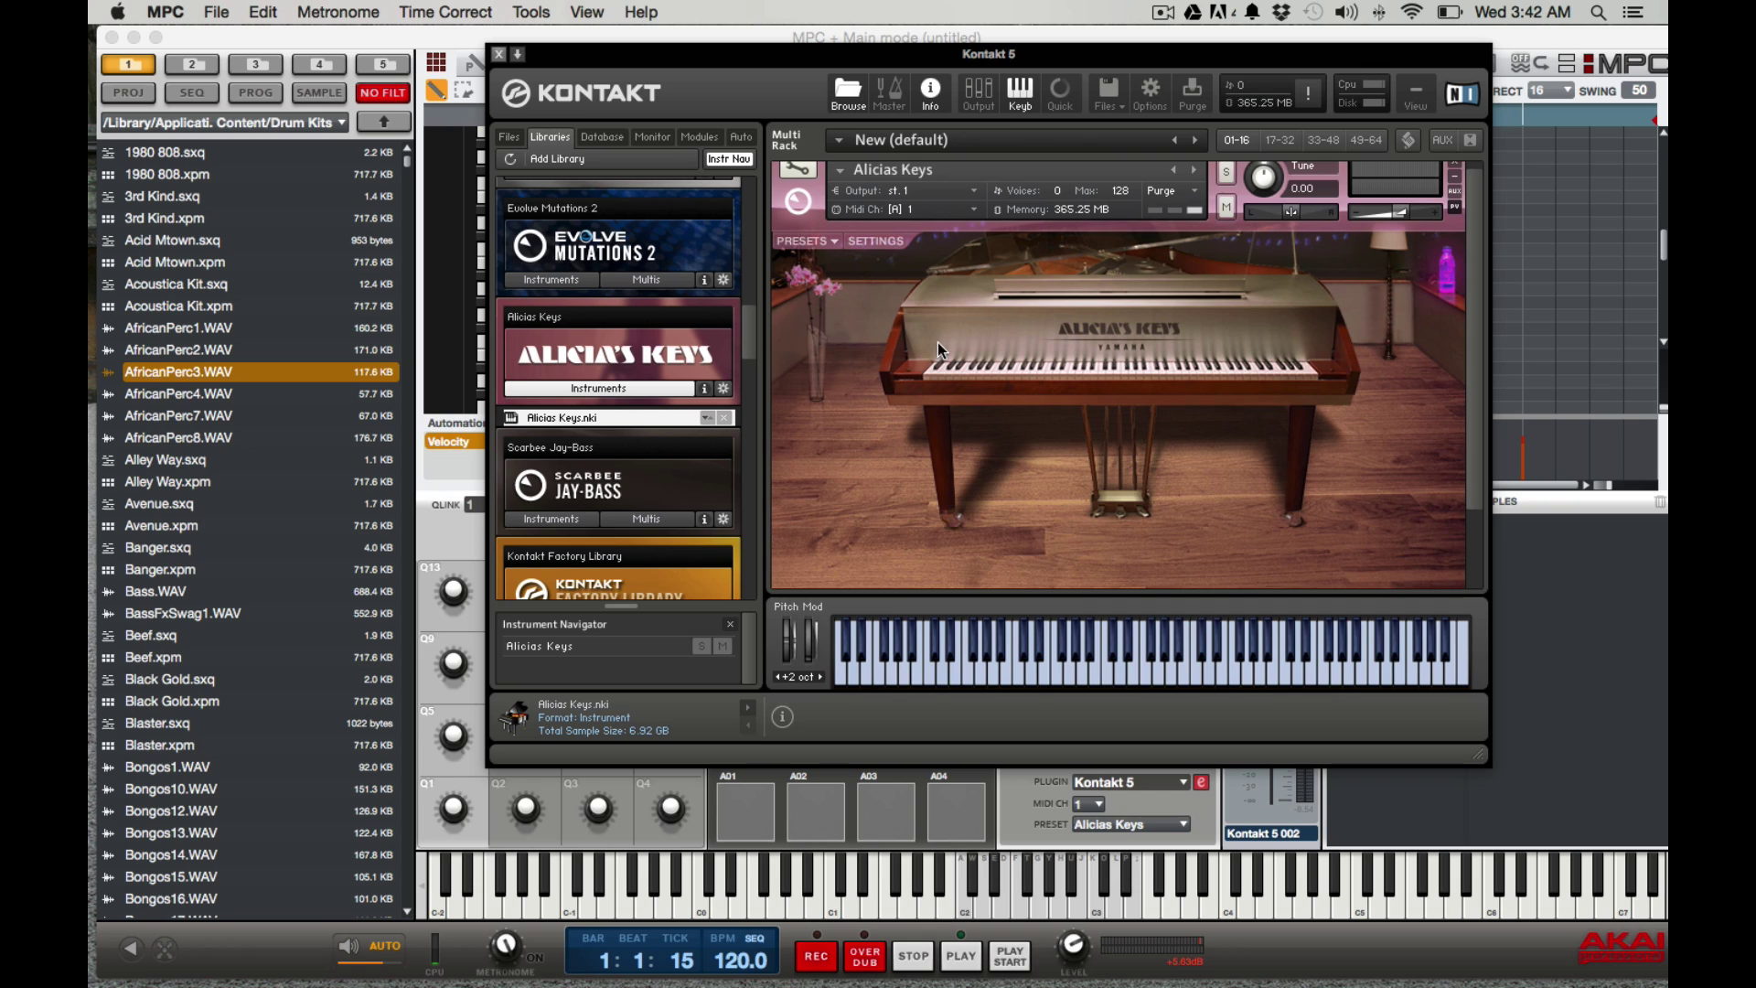
scroll(952, 347, "up", 5)
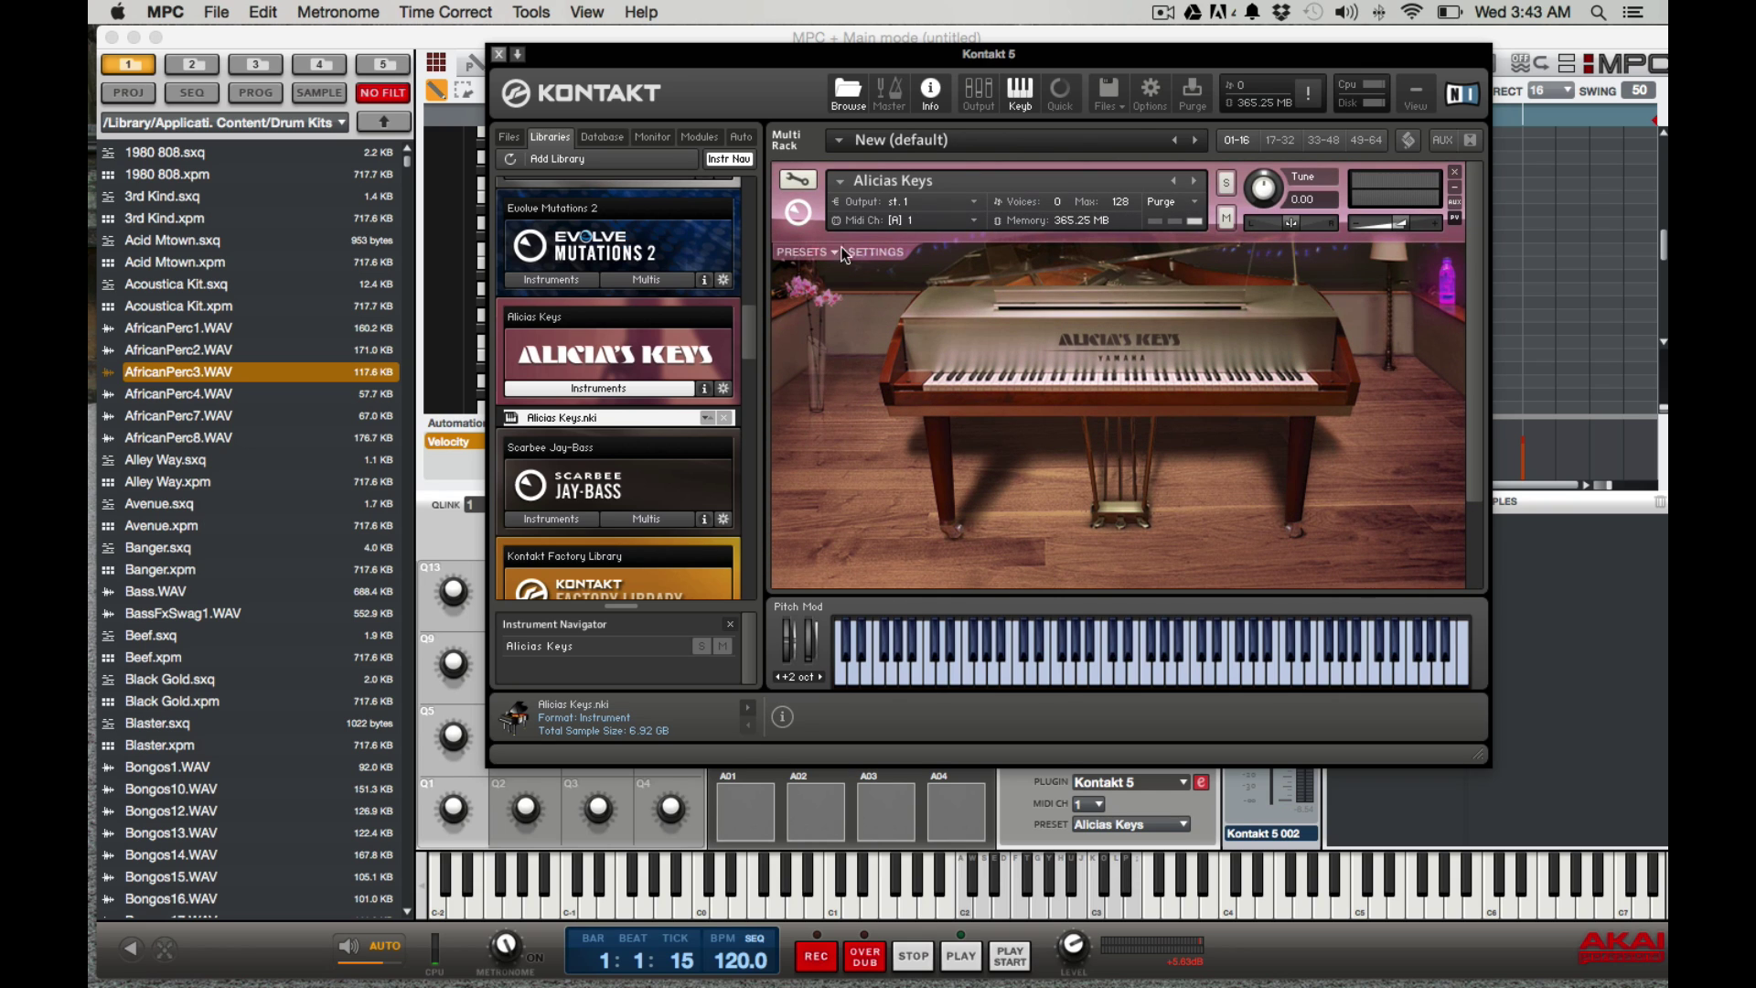
left_click(499, 55)
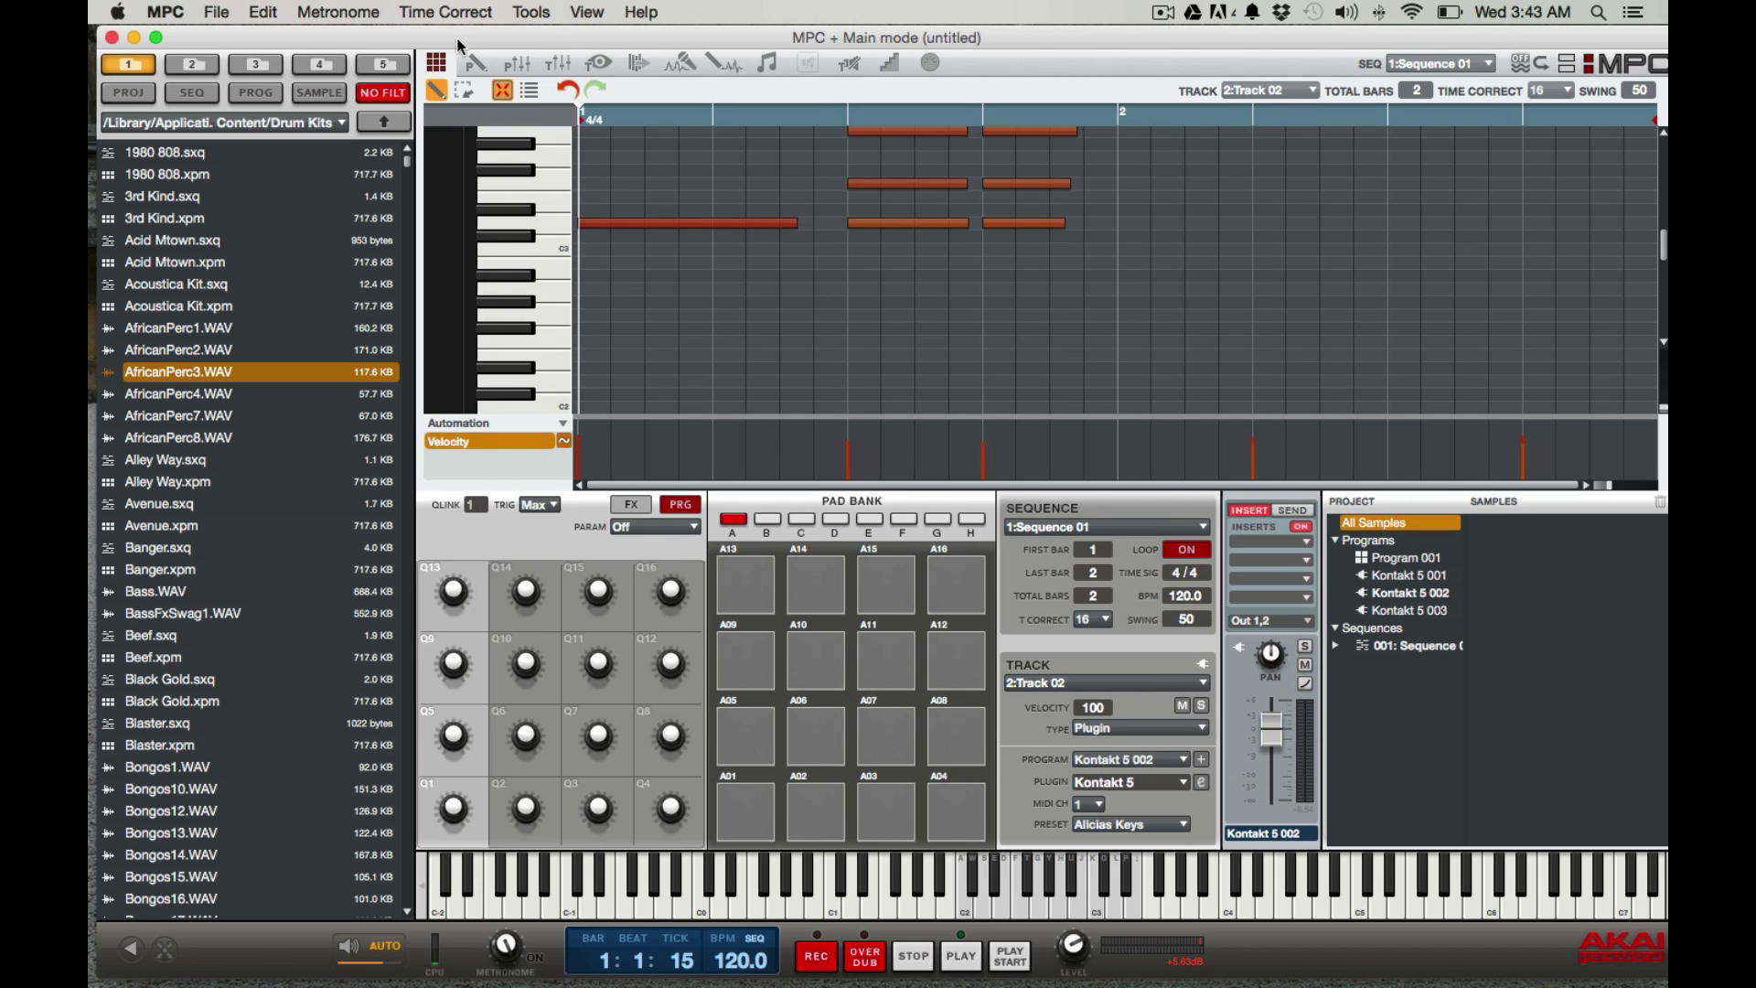
Step: Start a new empty project, dismissing the save prompt for the current one
left_click(216, 13)
mouse_move(240, 15)
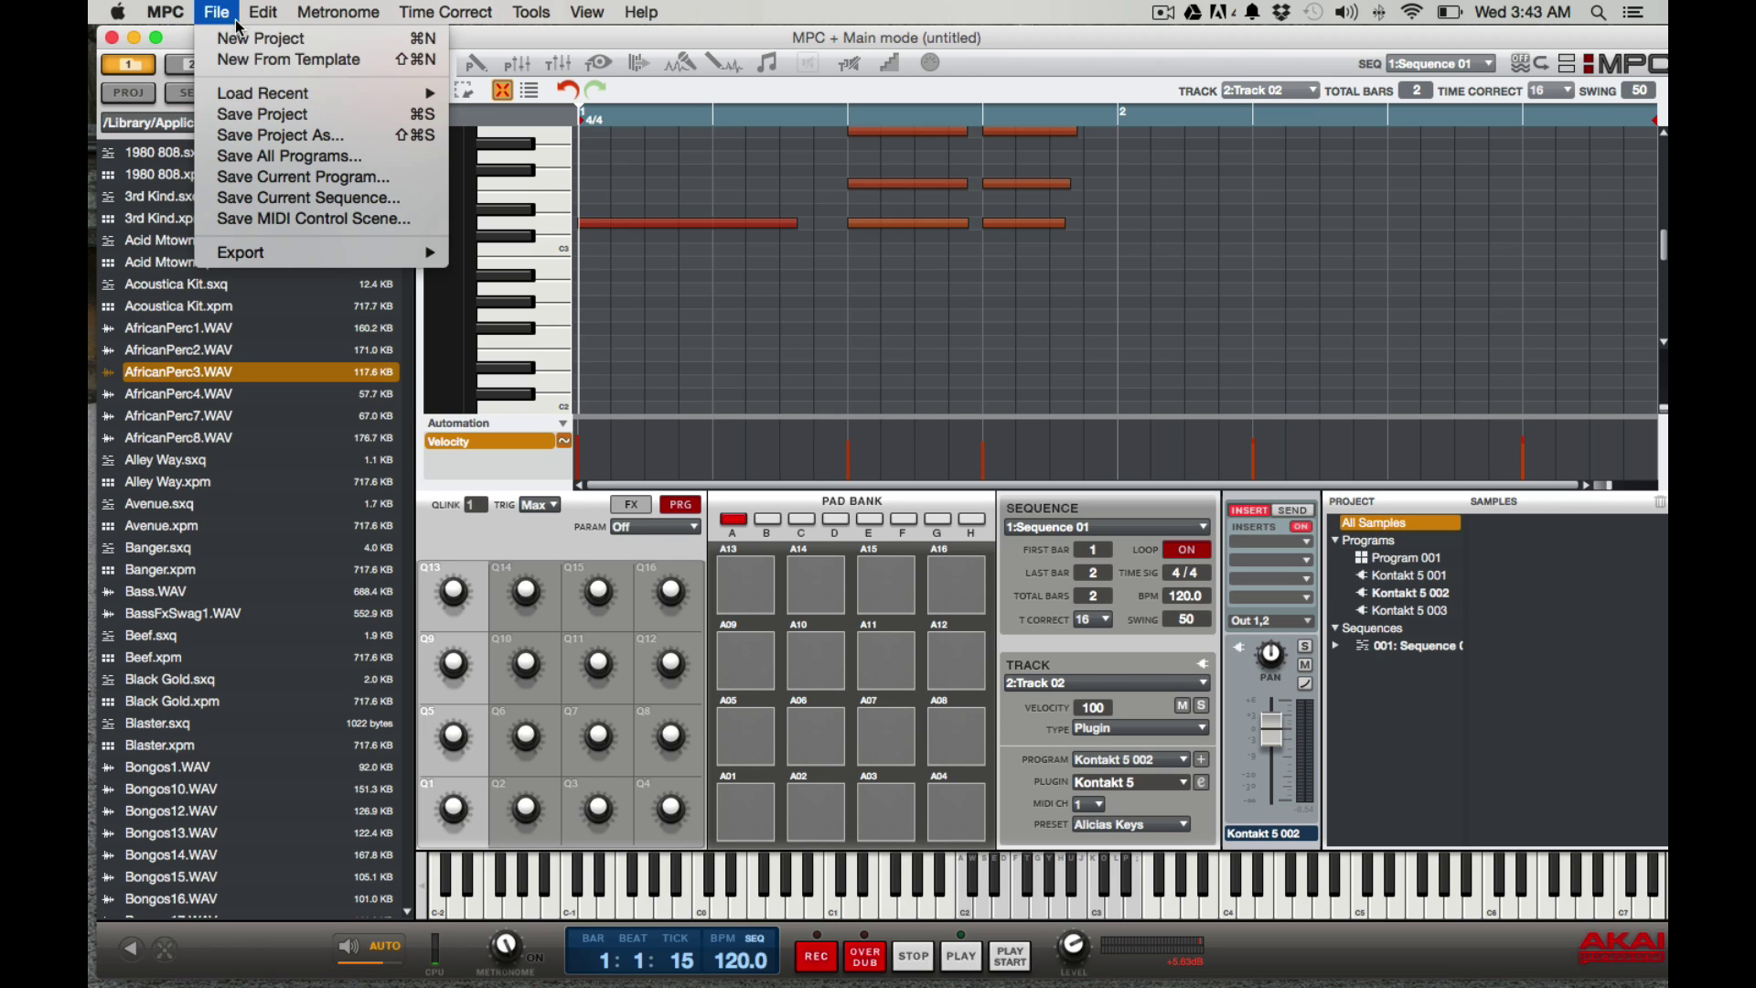
left_click(254, 48)
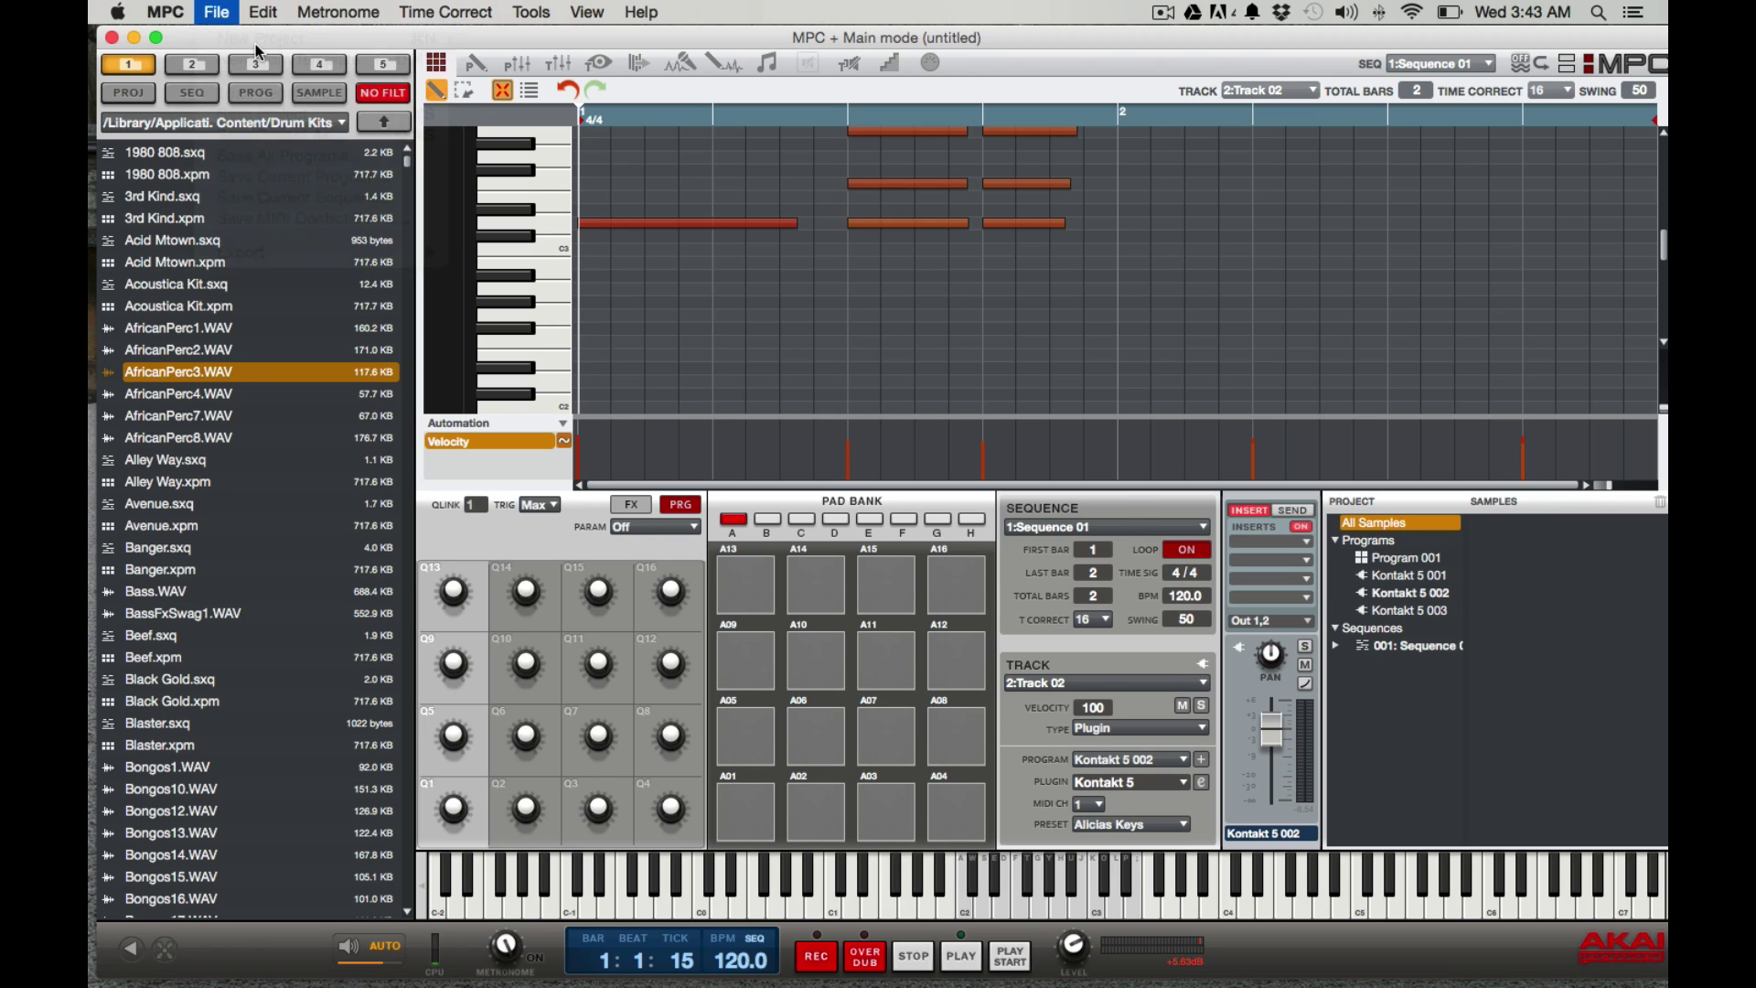
left_click(823, 567)
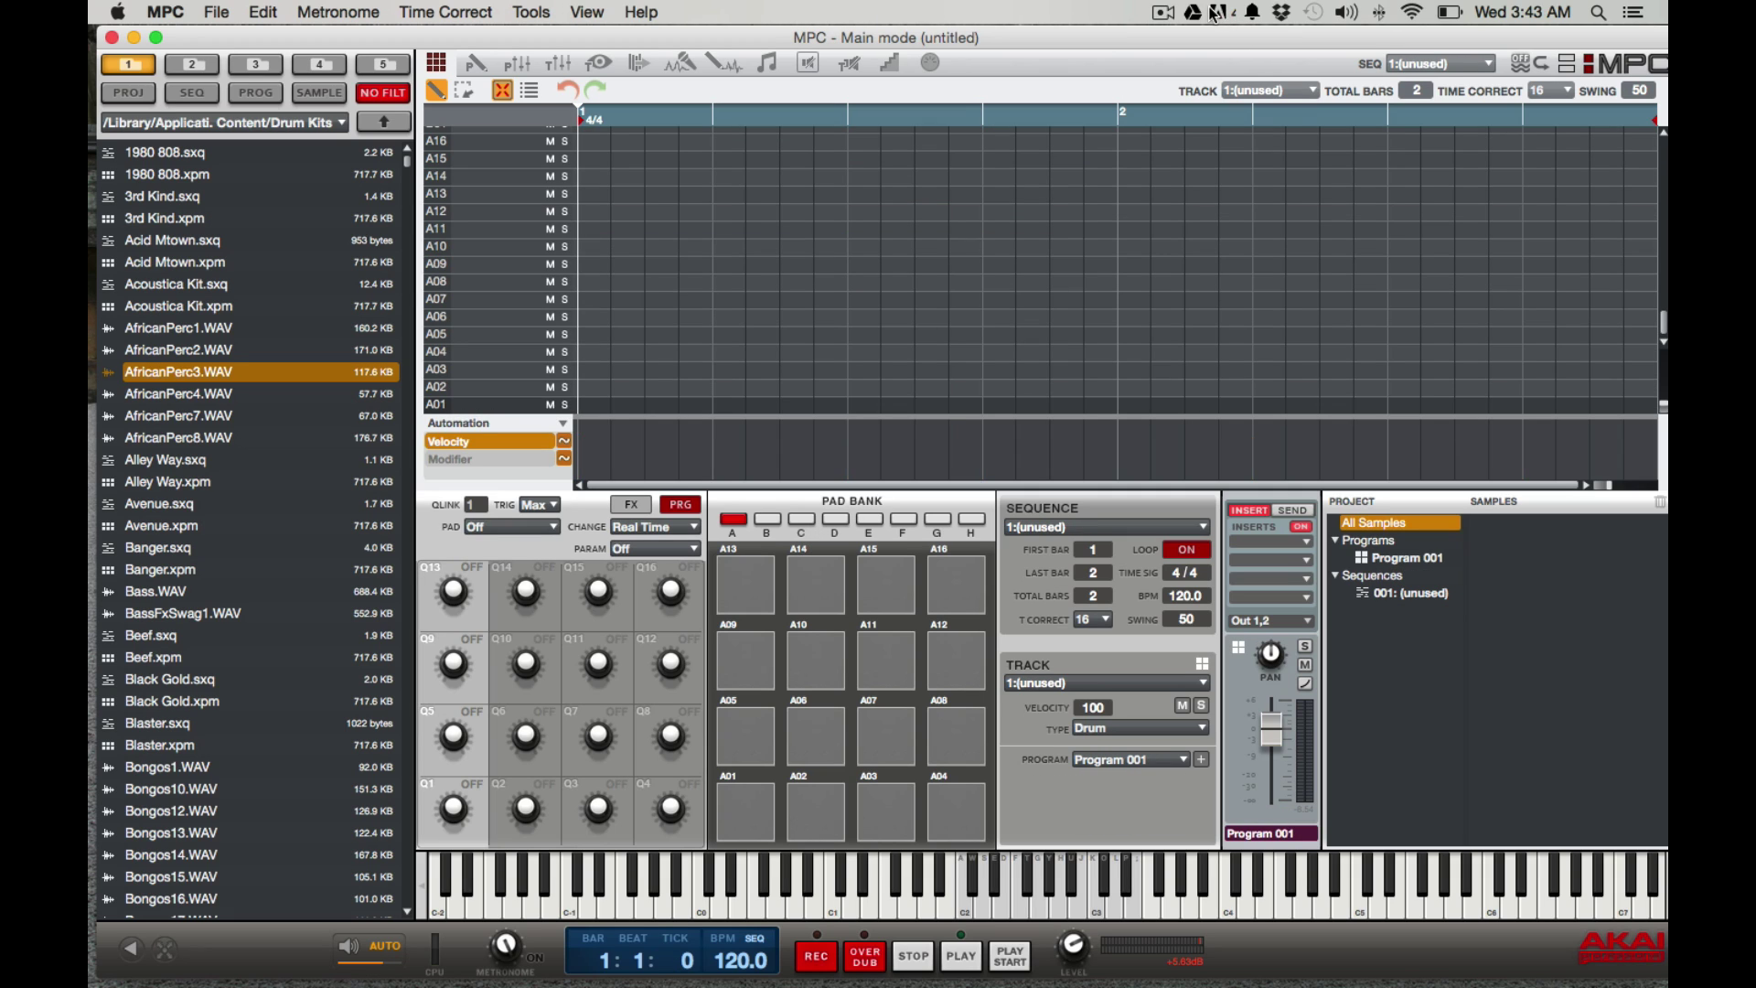
left_click(1169, 13)
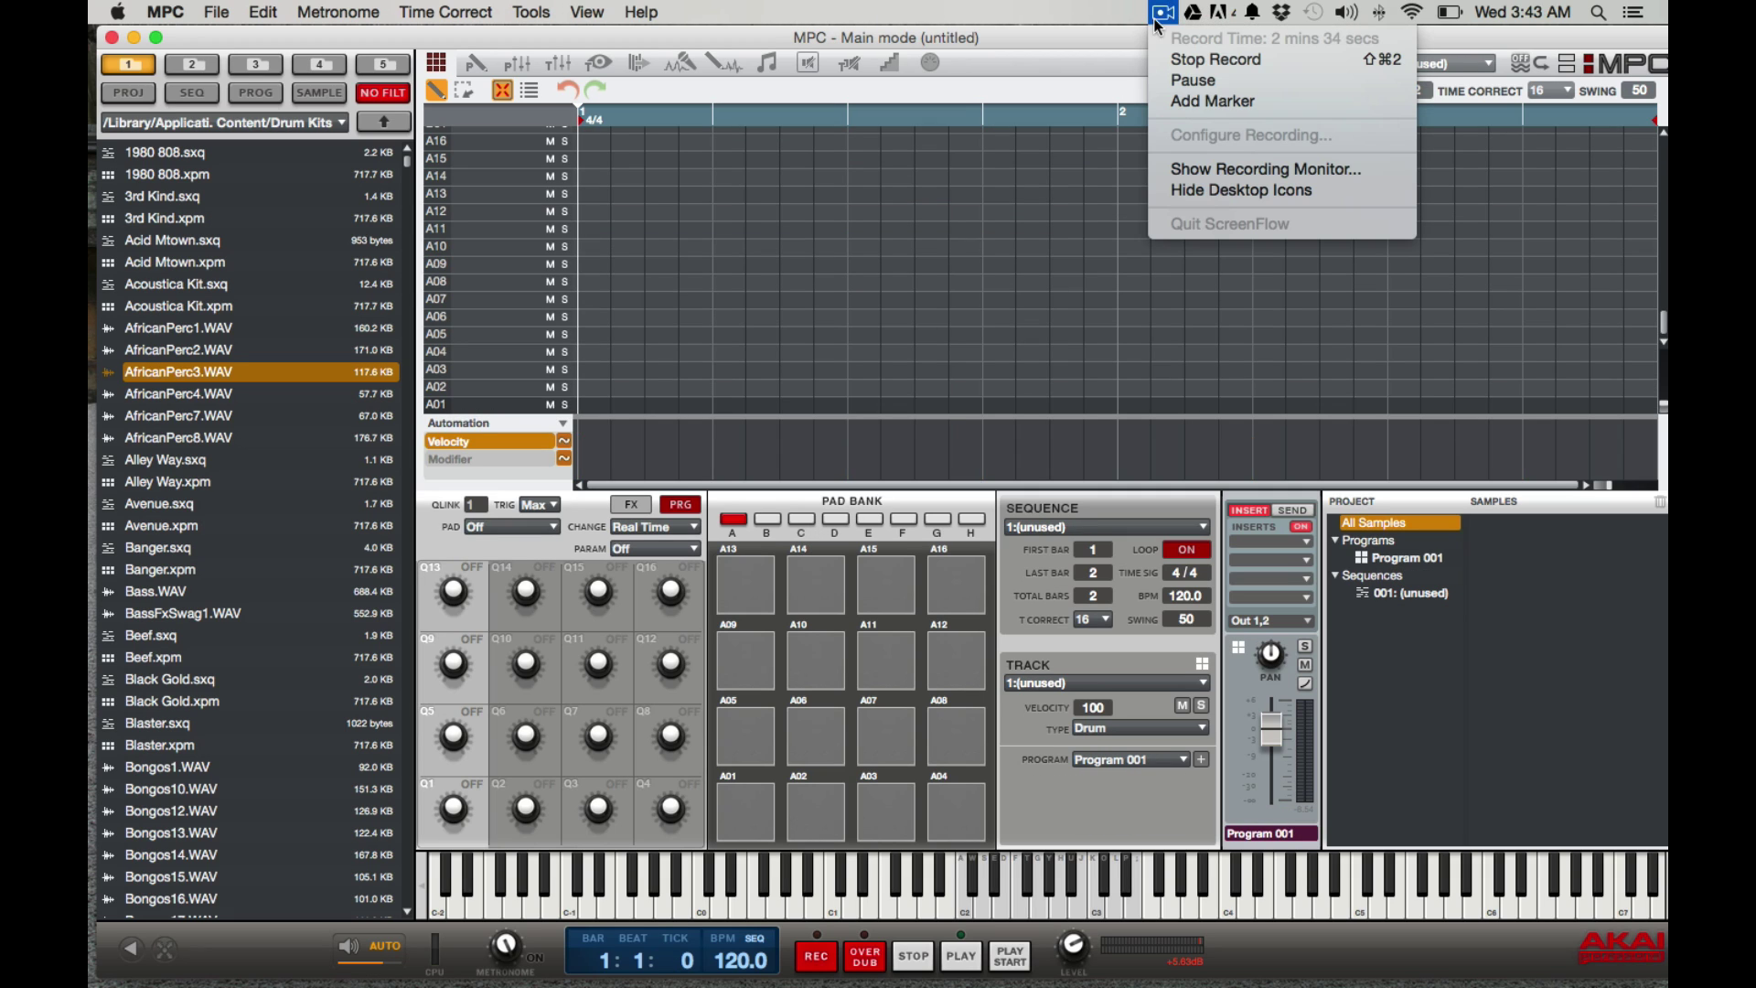
left_click(1169, 13)
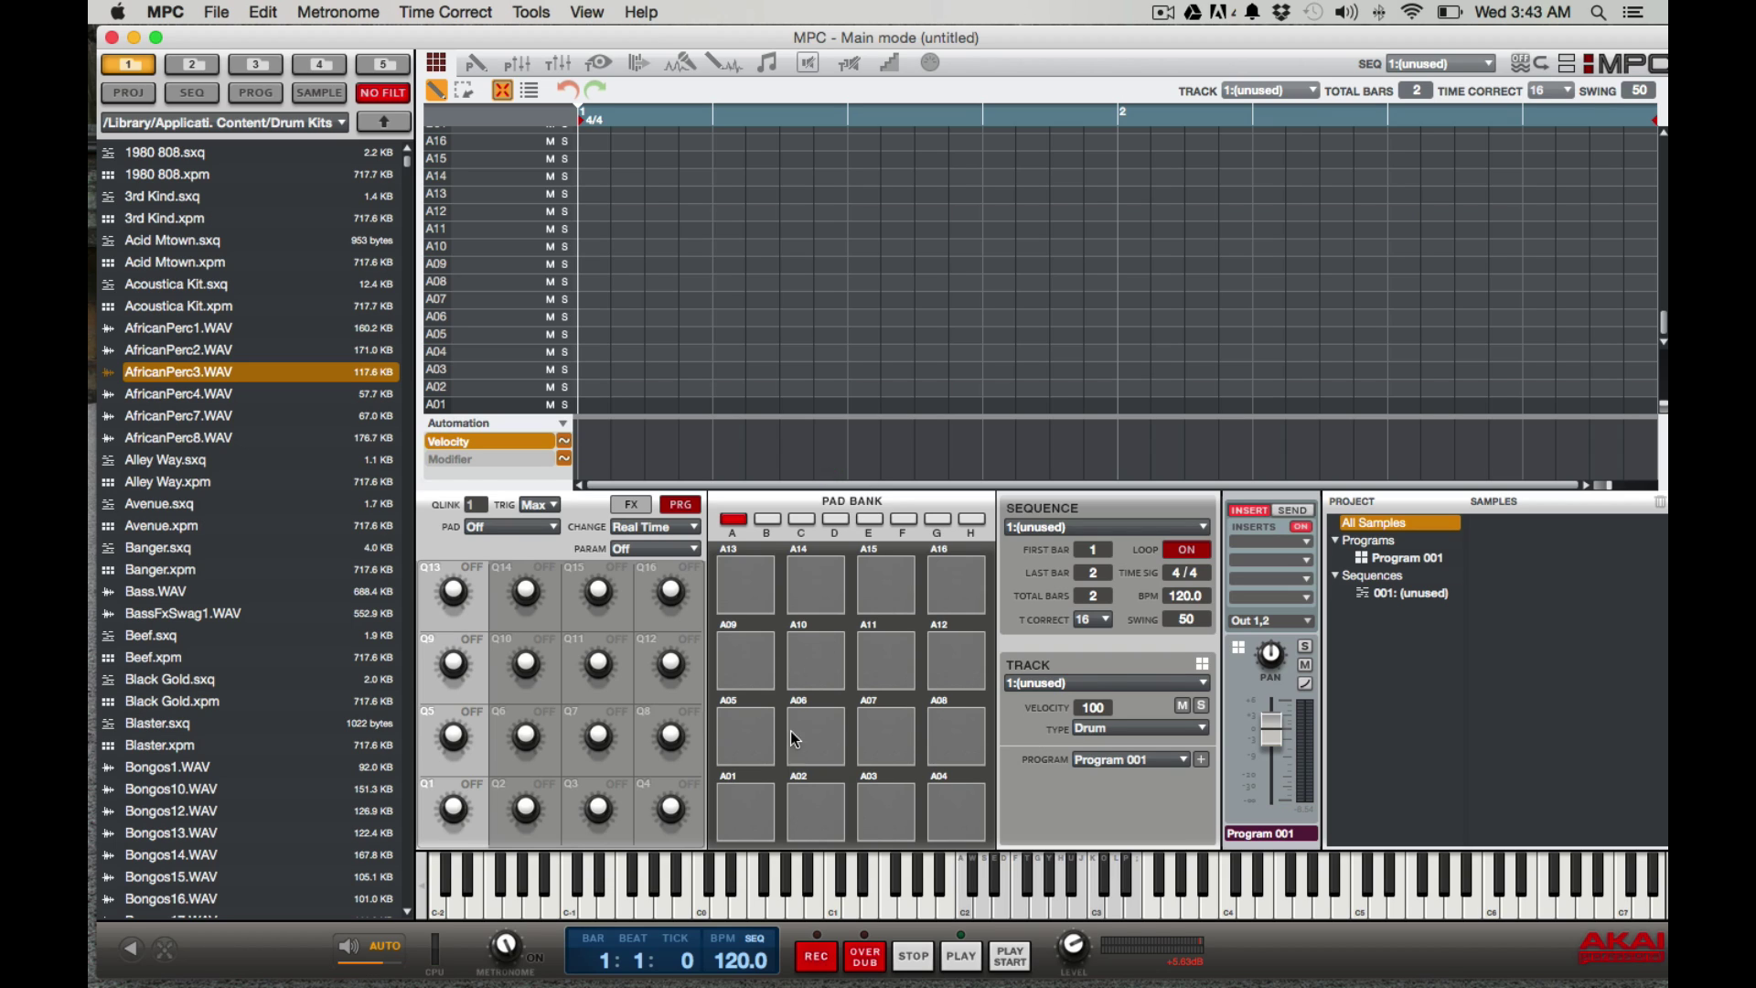
Step: Set track 1's type to Plugin and load the 8-output Native Instruments Kontakt 5 VST into its program
left_click(1202, 727)
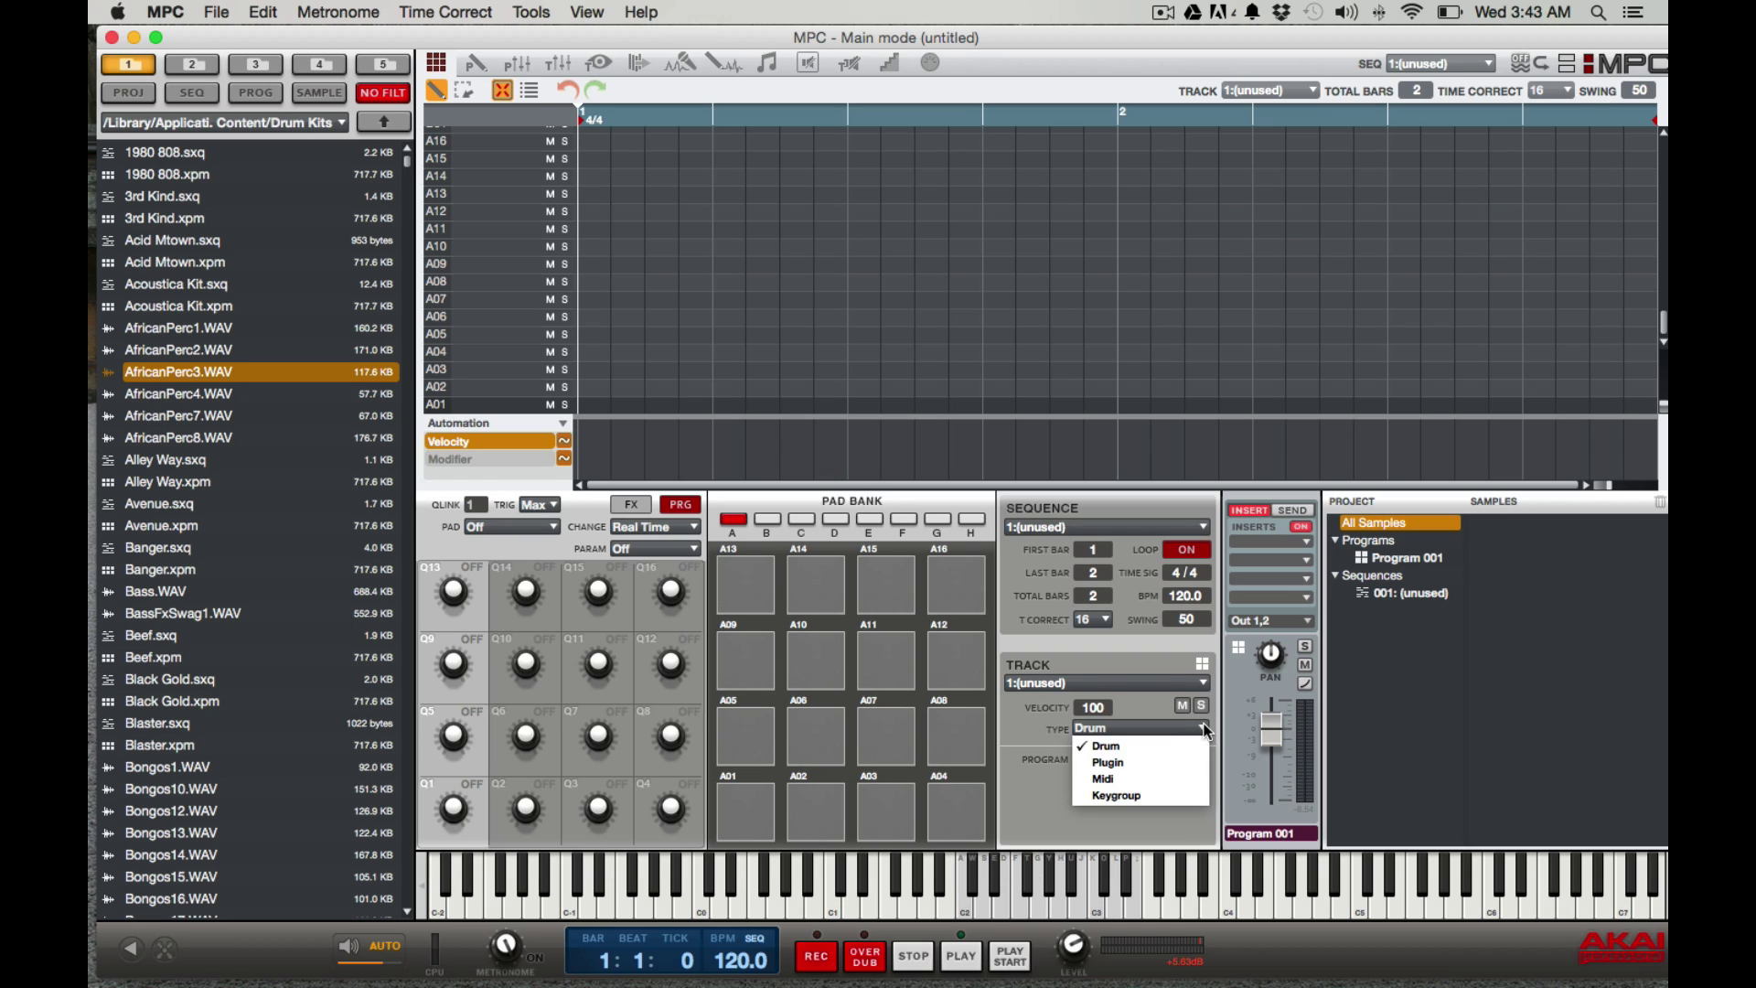
left_click(1122, 761)
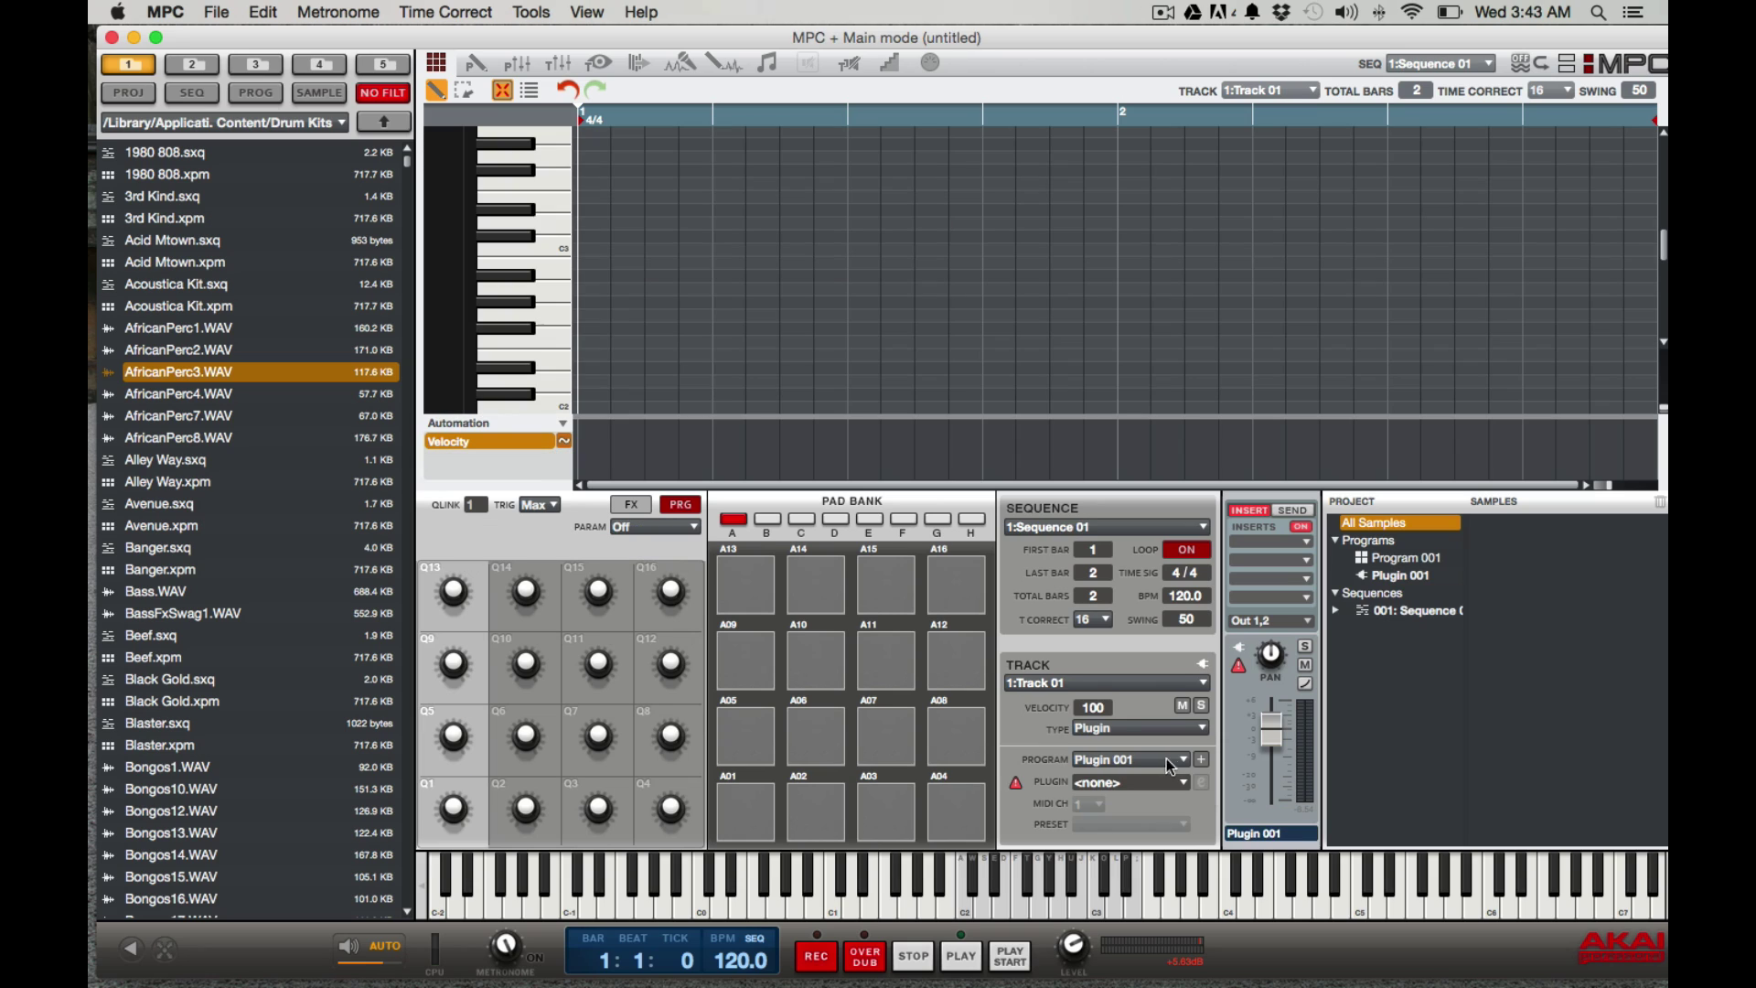
left_click(1183, 781)
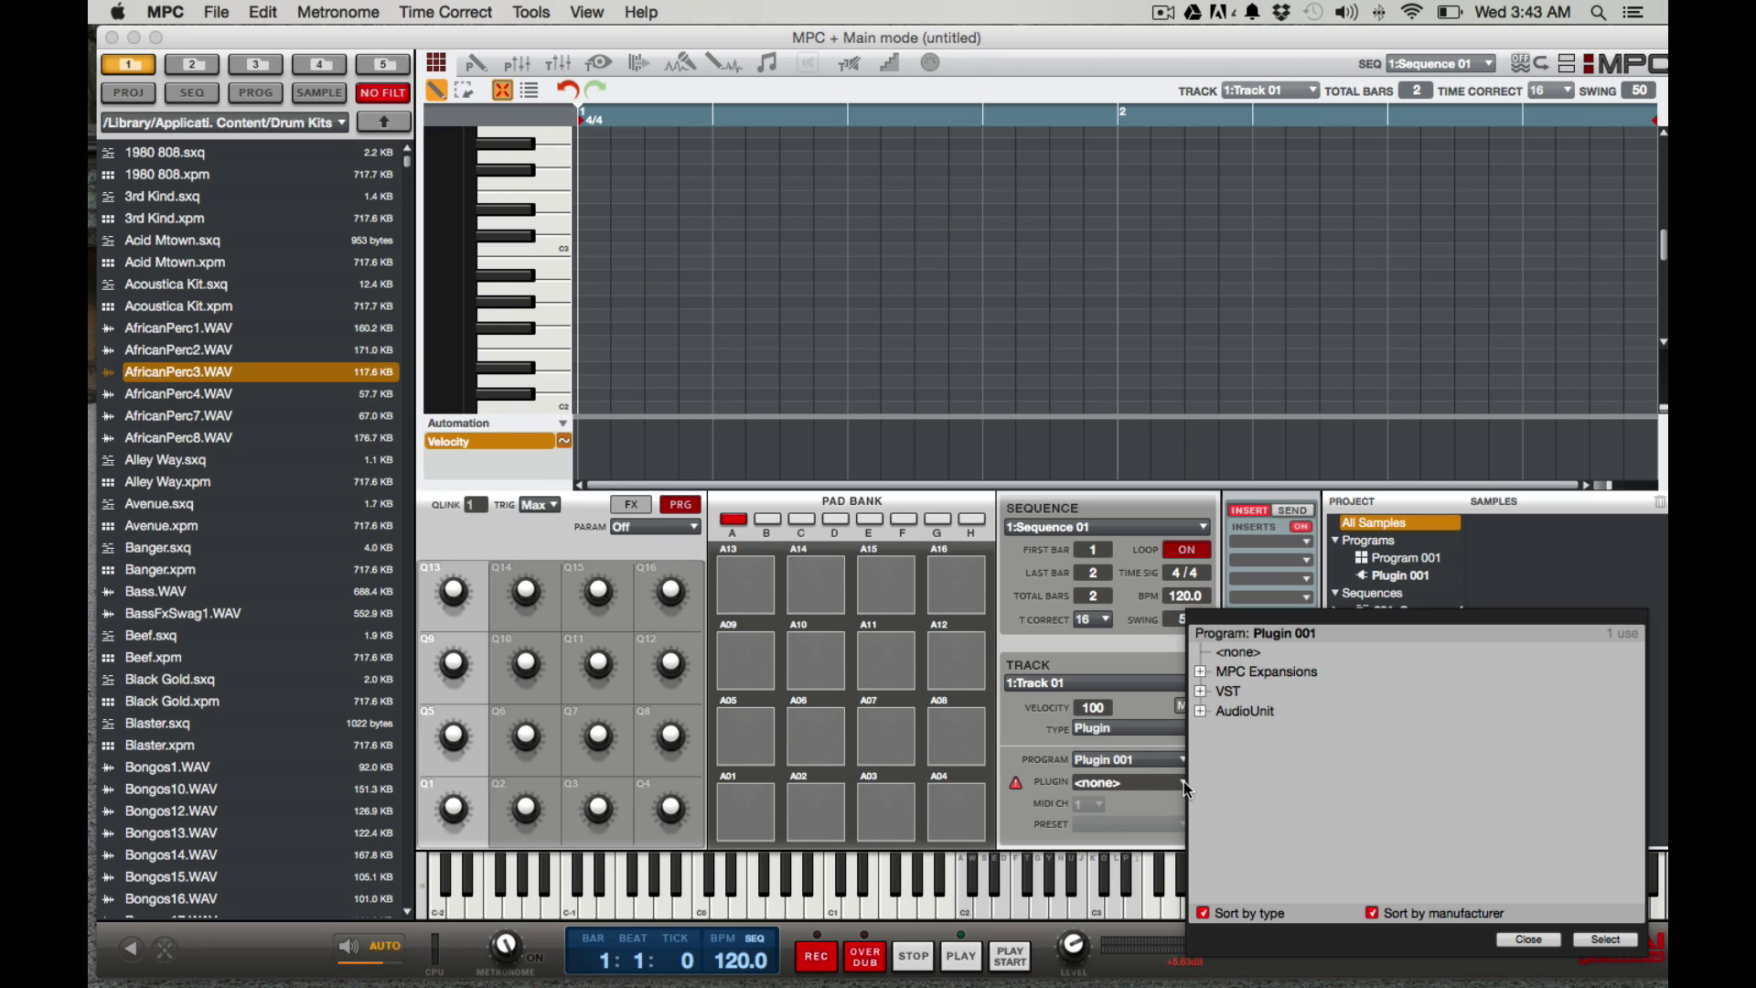
left_click(1201, 691)
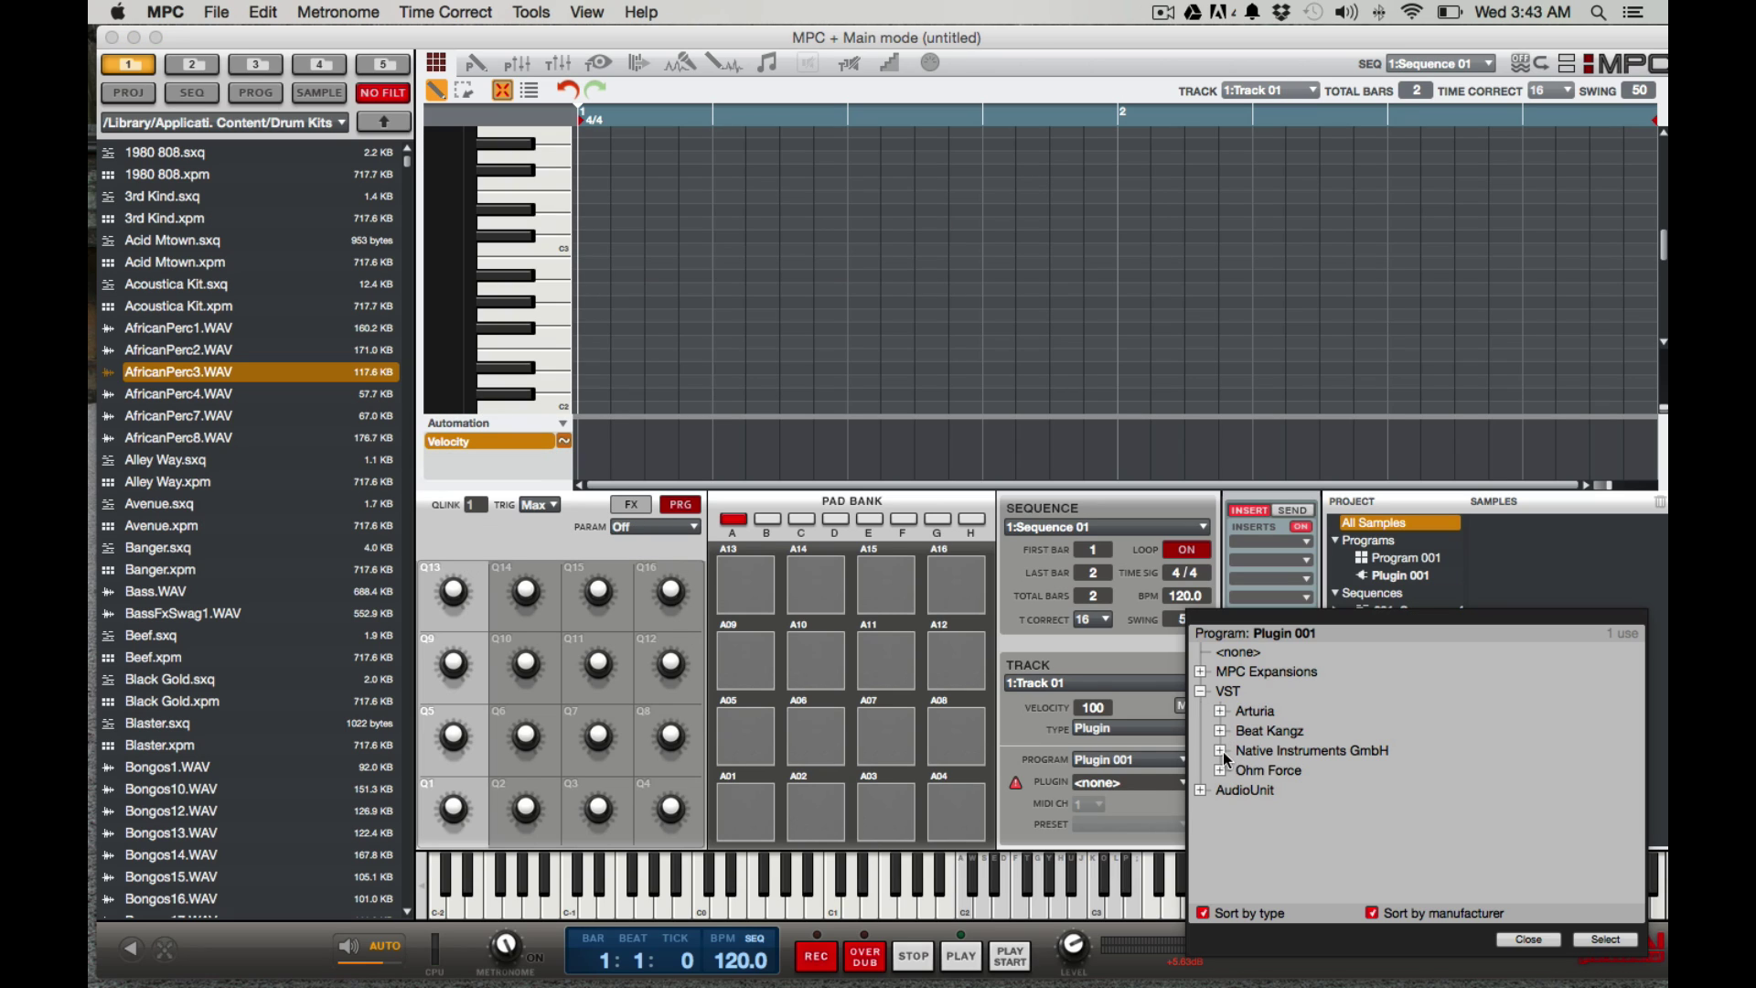
left_click(1221, 750)
left_click(1285, 850)
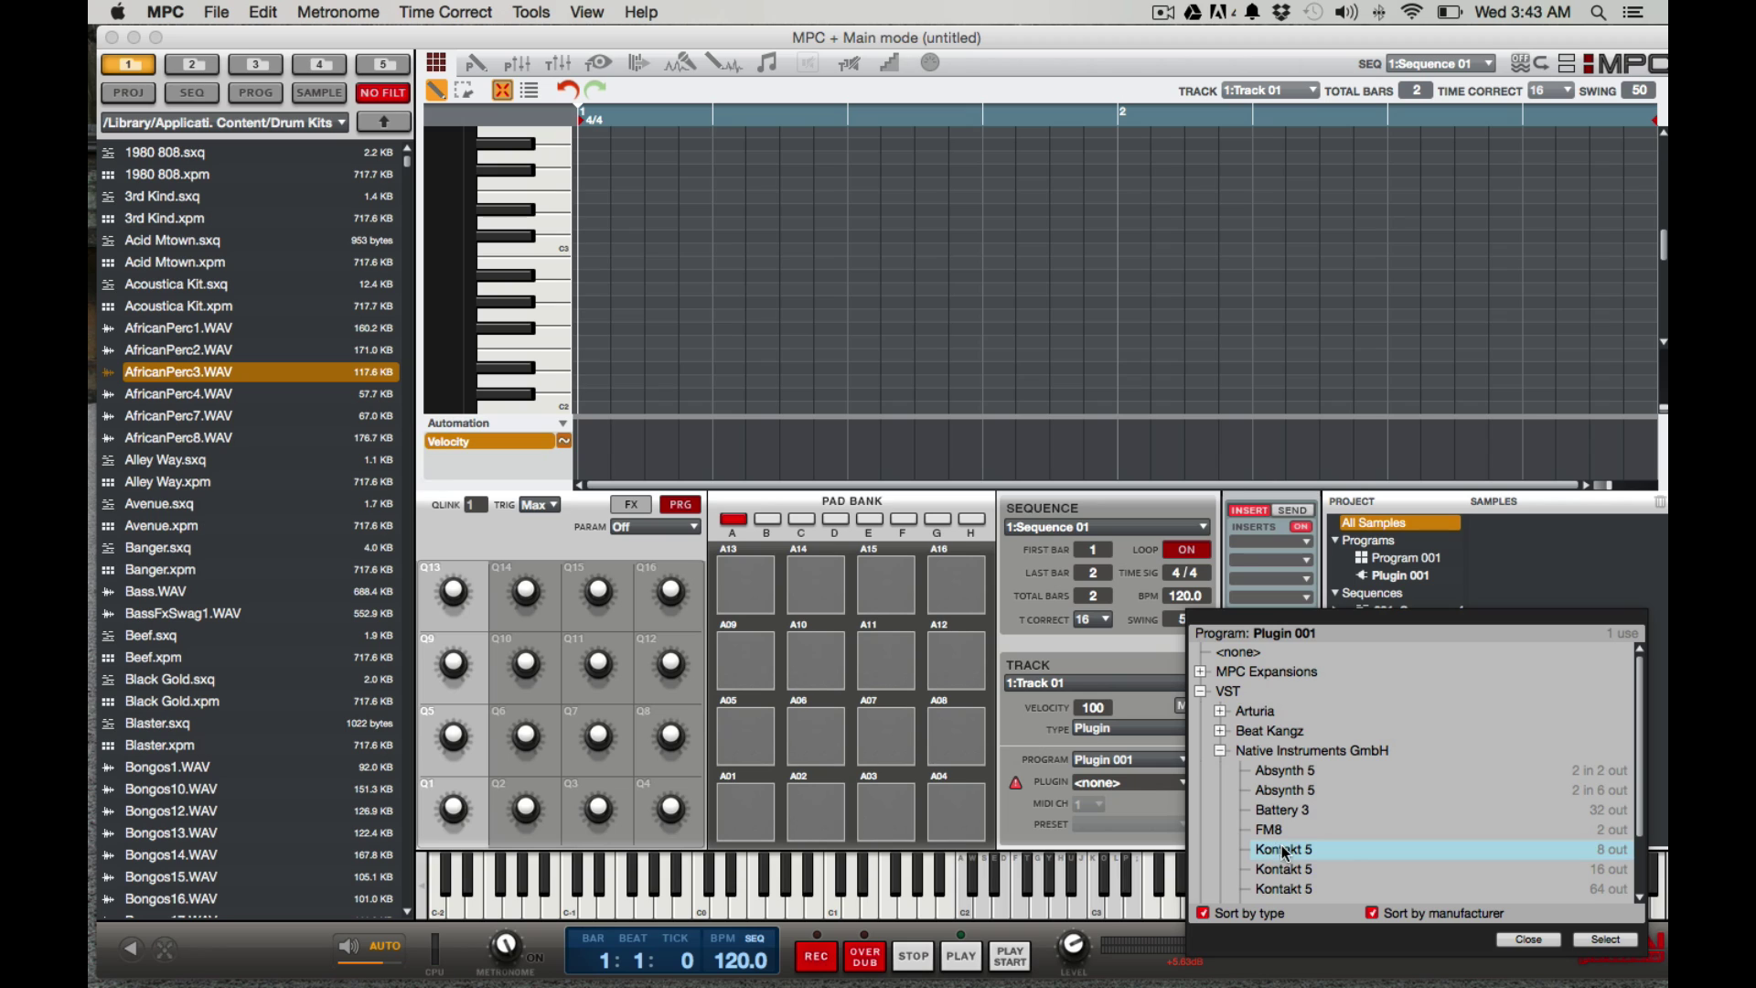
left_click(1605, 939)
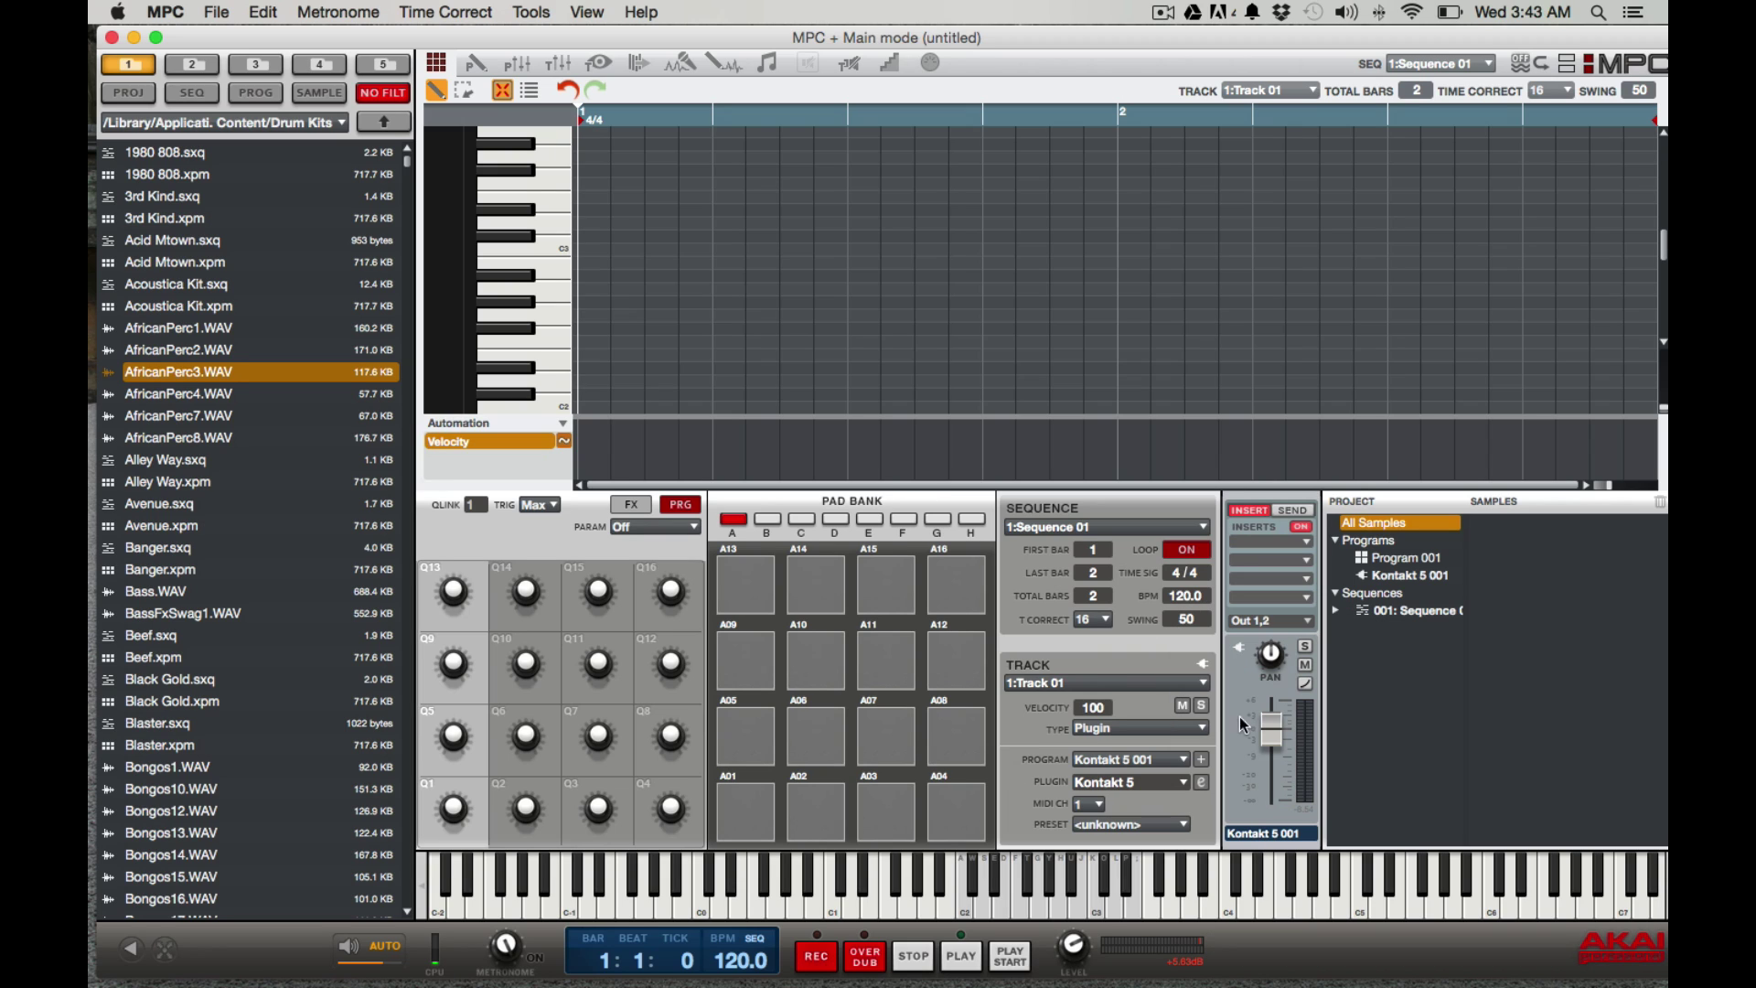
Step: Open the Kontakt 5 window and load MTown Sections 1 and 2 Cellos Perf from the Session Strings Pro library
left_click(1201, 783)
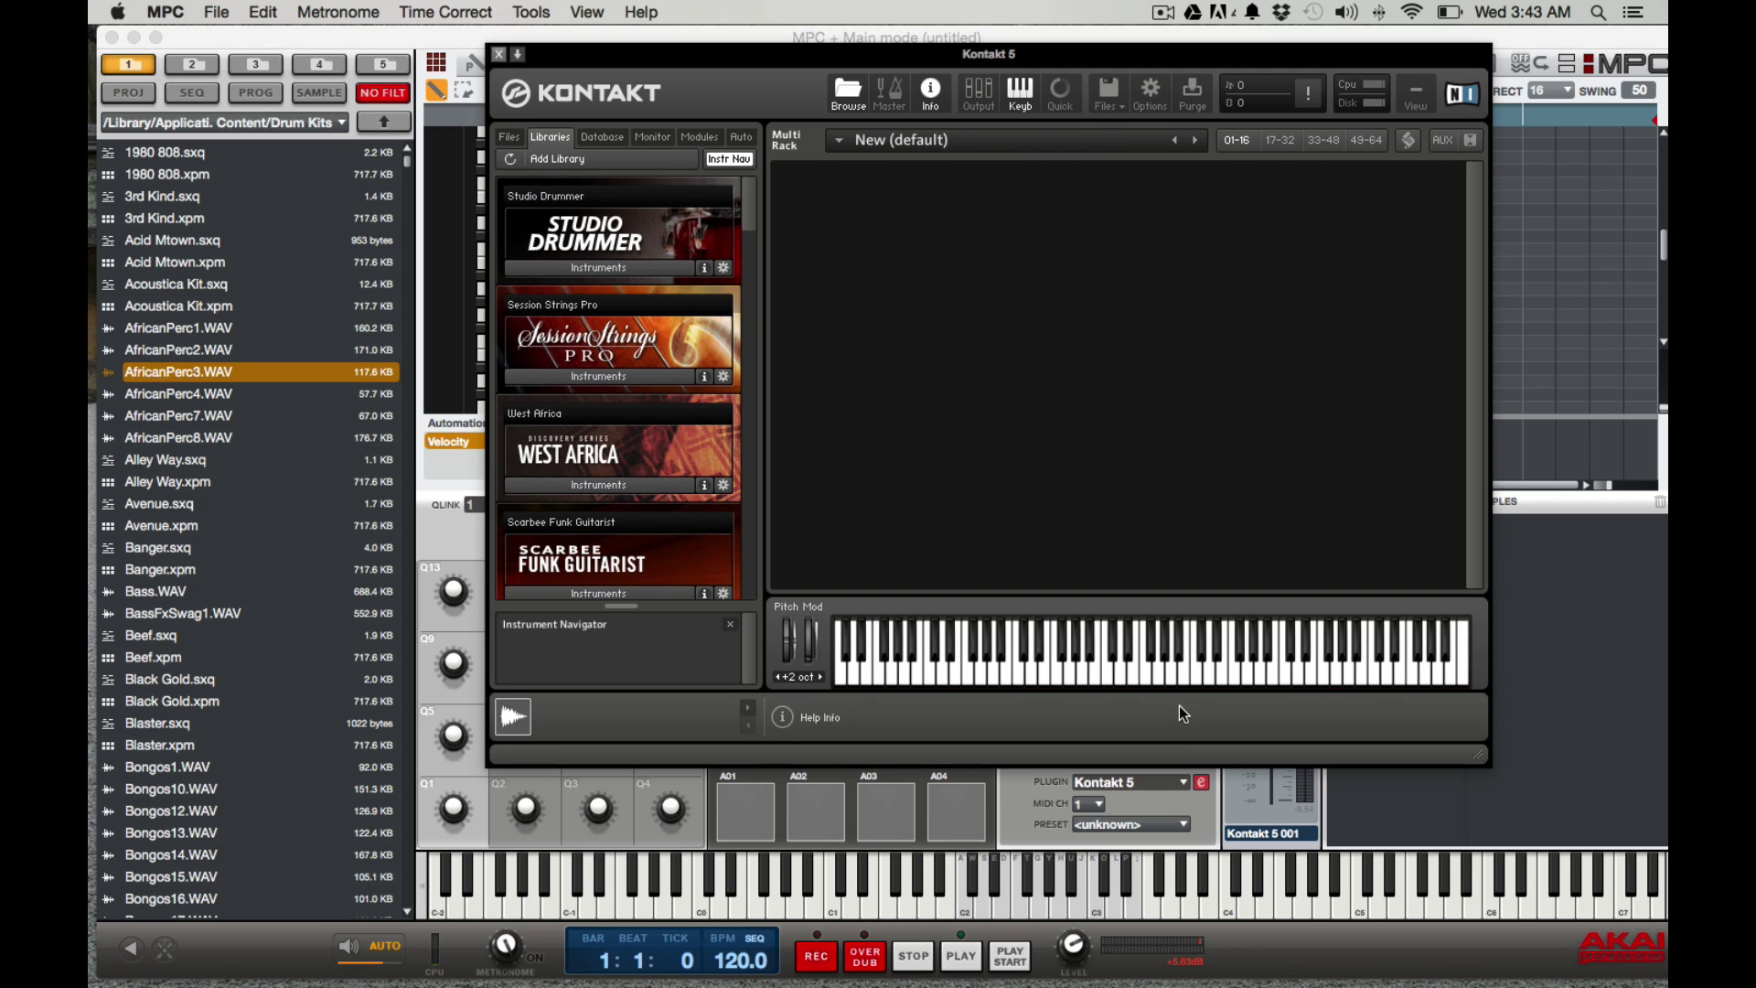
left_click(578, 377)
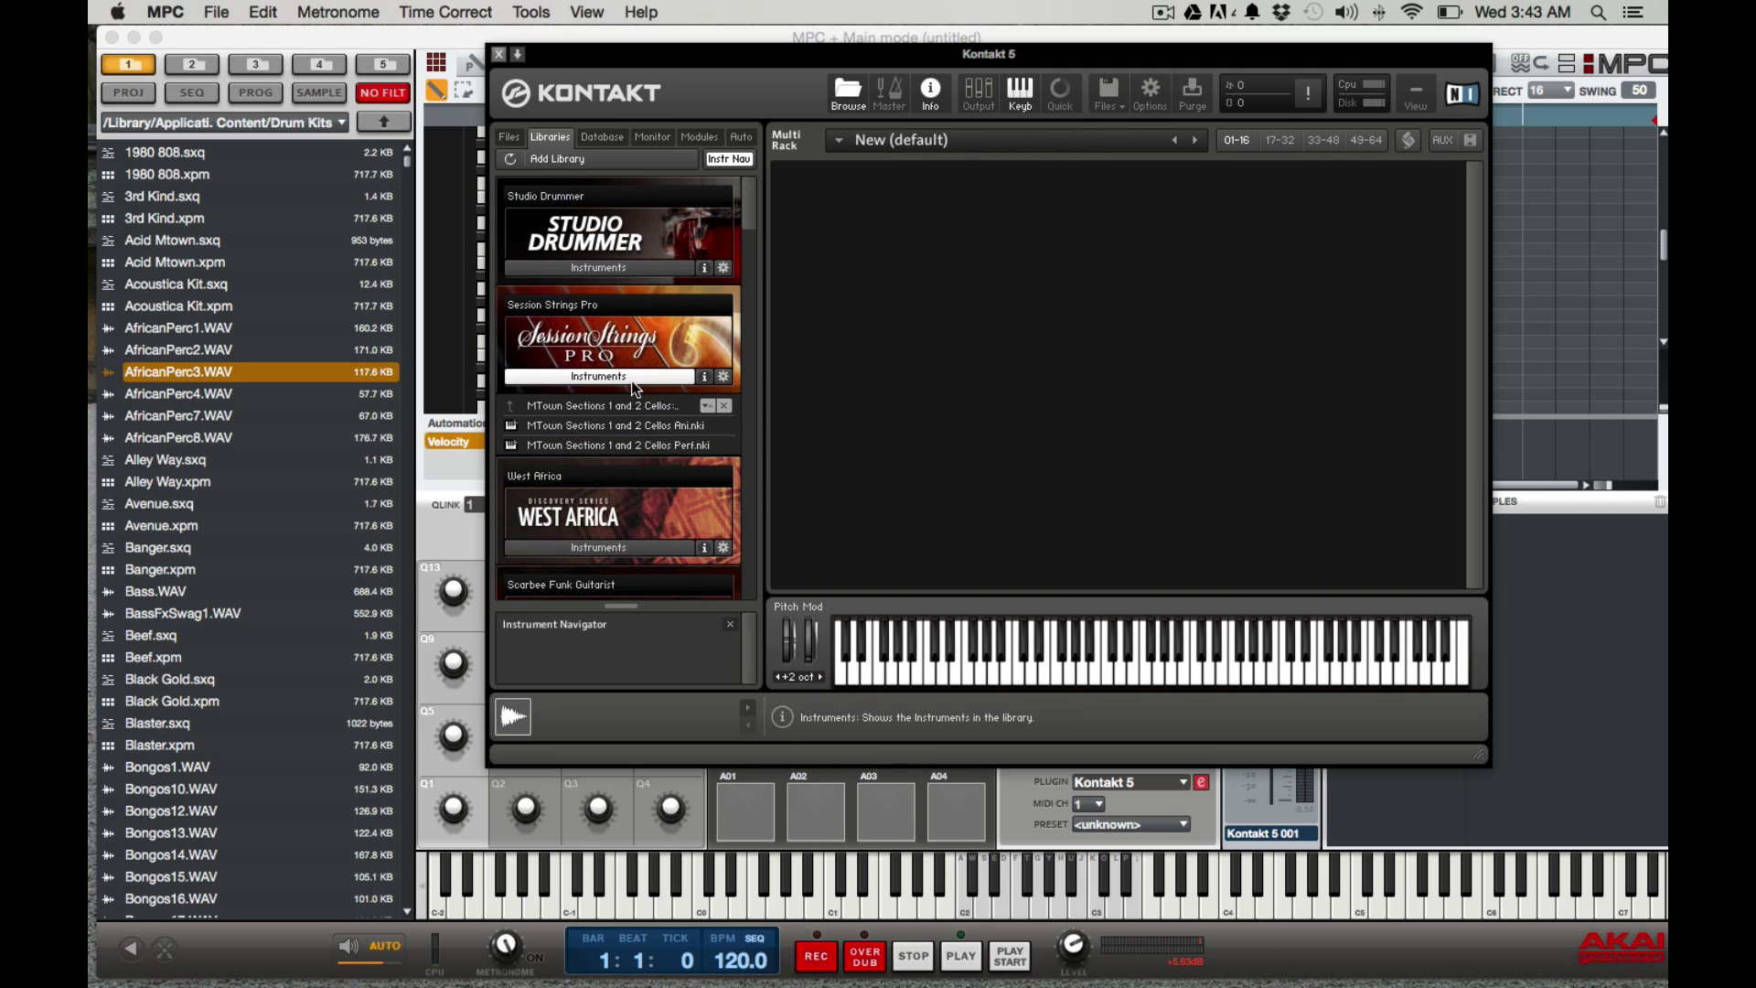
left_click(627, 445)
double_click(627, 445)
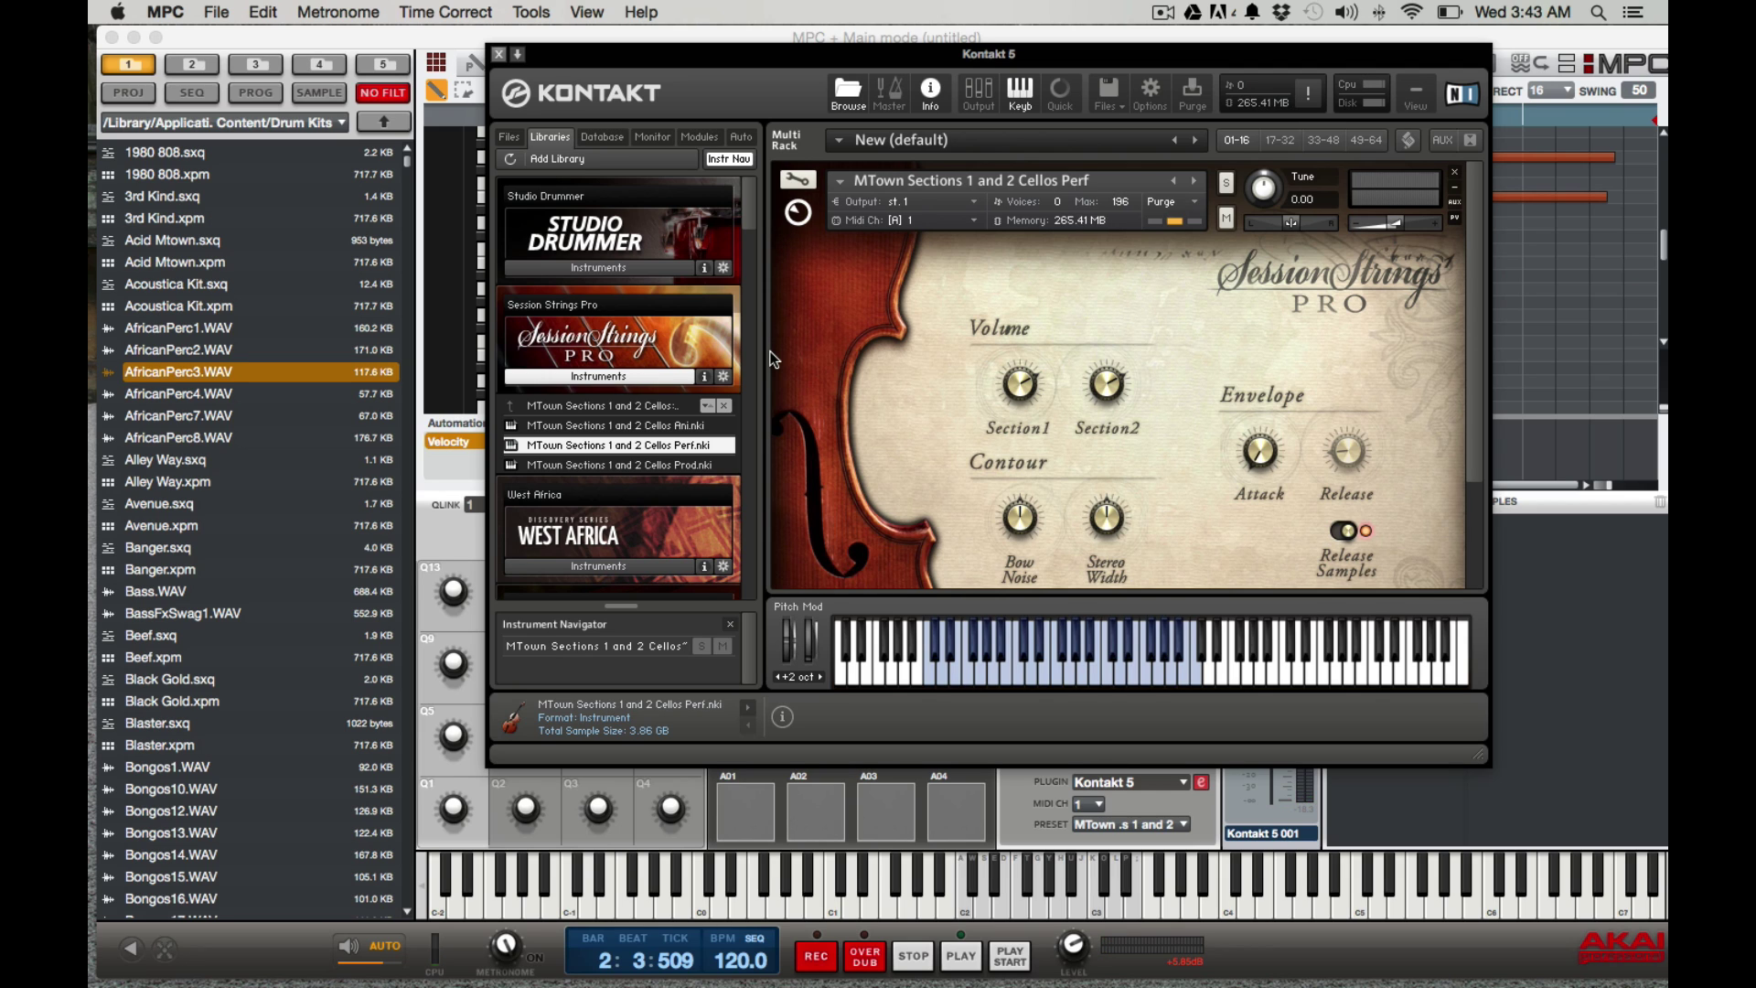
Step: Add the Alicias Keys piano as a second instrument in the same Kontakt 5 rack
scroll(929, 383, "down", 3)
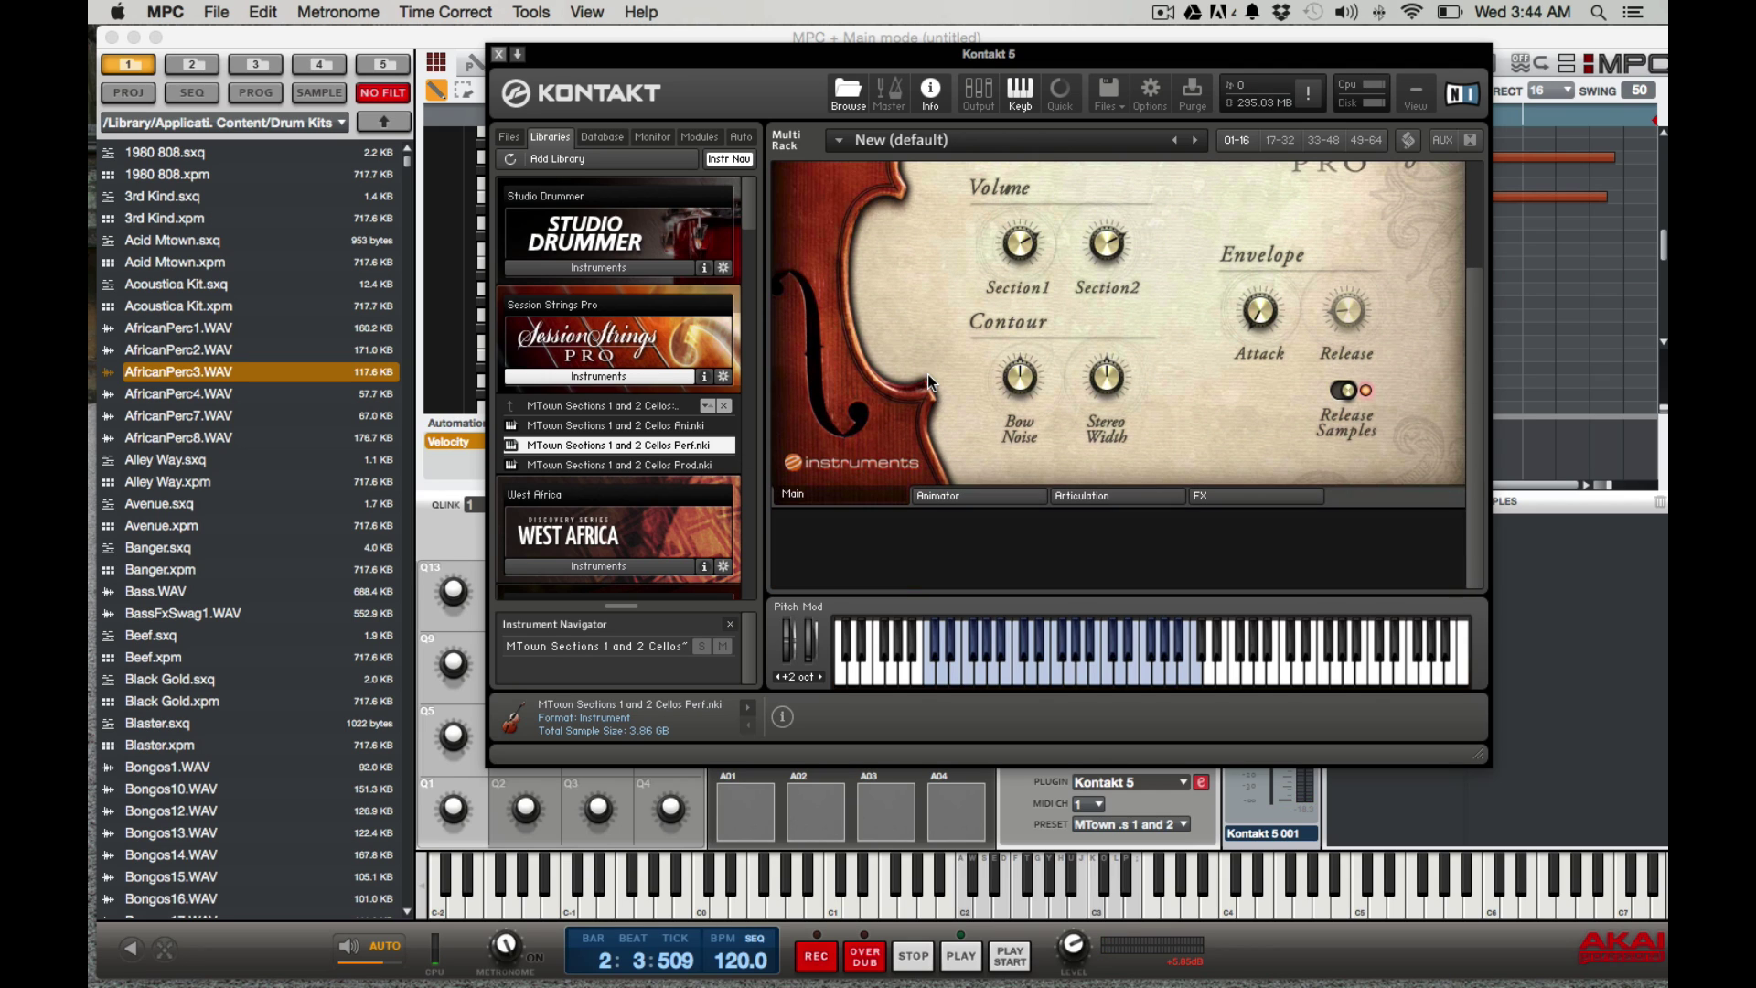
scroll(683, 413, "down", 15)
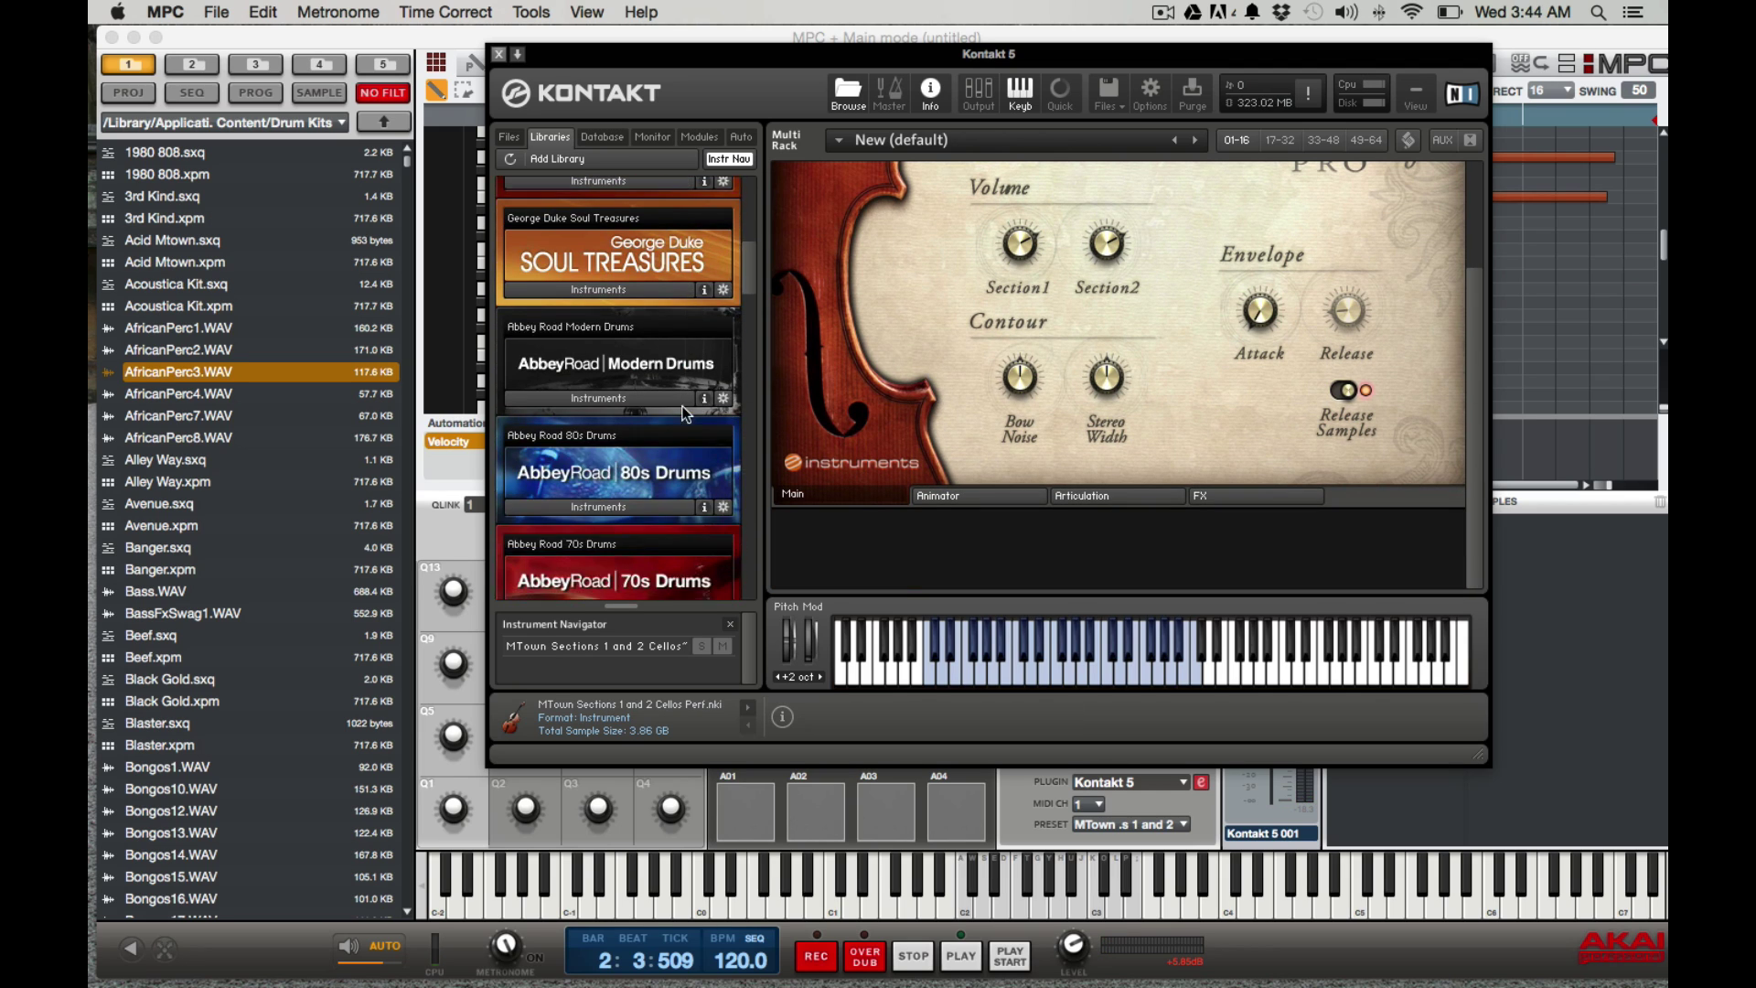
scroll(683, 414, "down", 15)
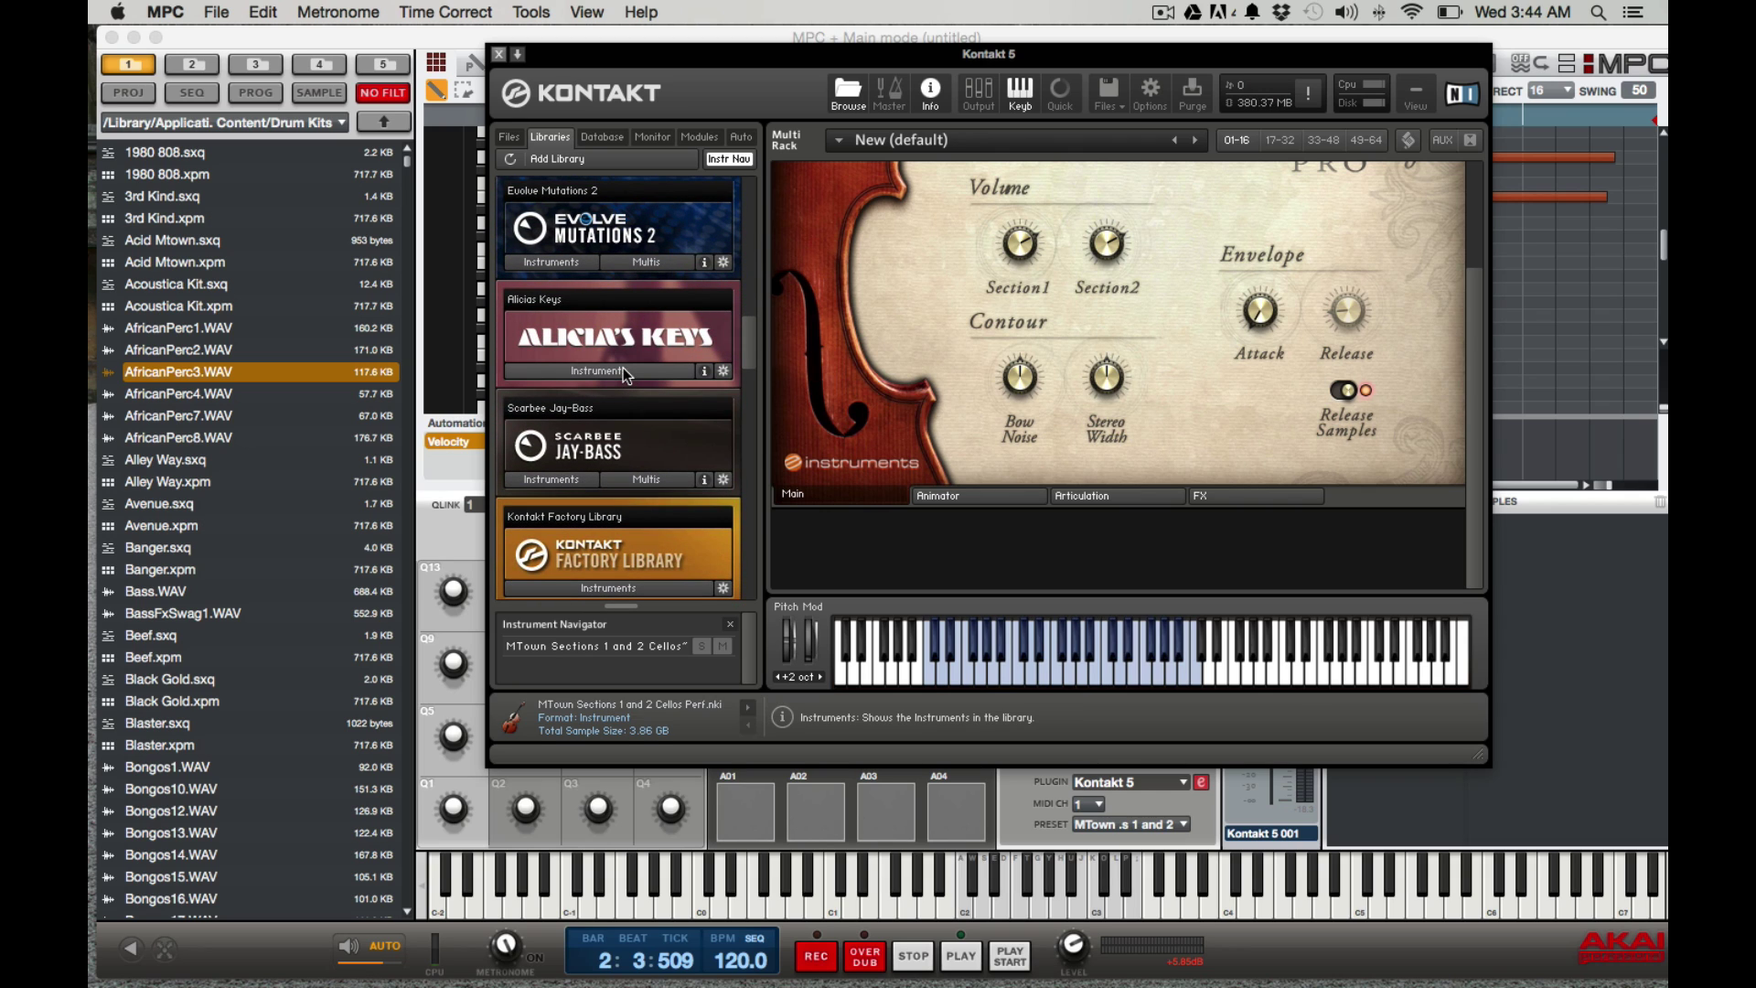
left_click(625, 372)
double_click(614, 402)
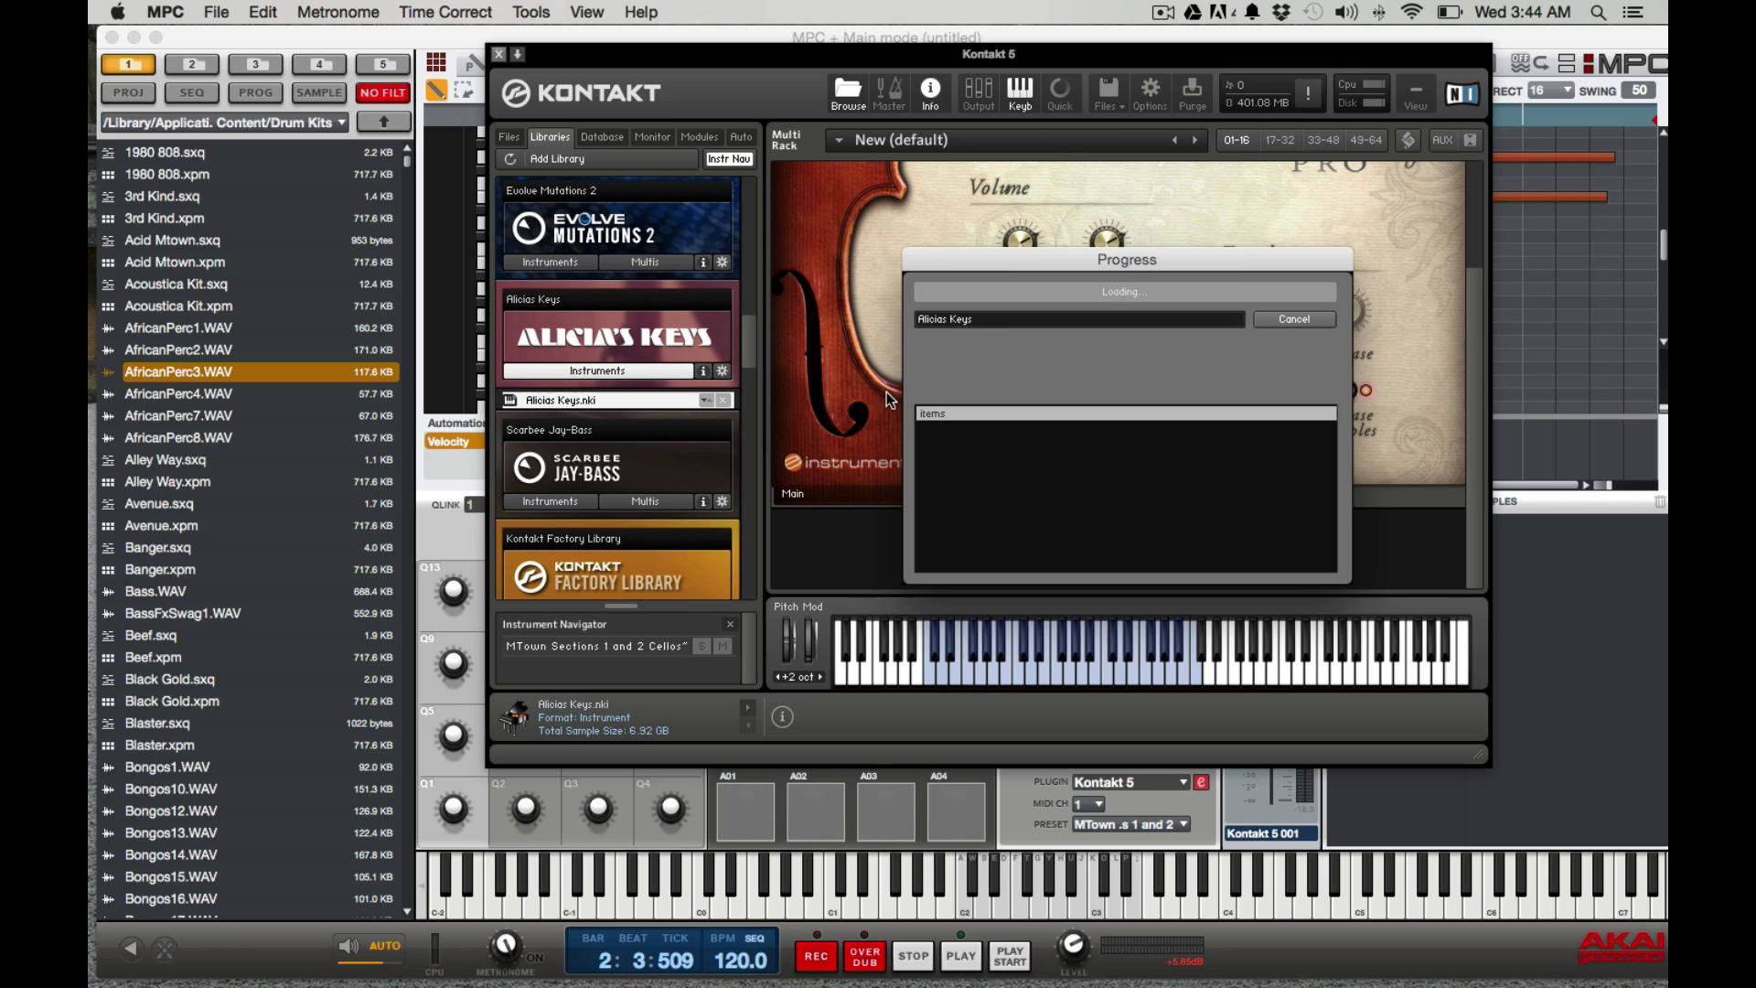
Step: Examine the strings and piano instruments and their MIDI channels in the Kontakt rack, and close the Kontakt window
scroll(1079, 285, "up", 3)
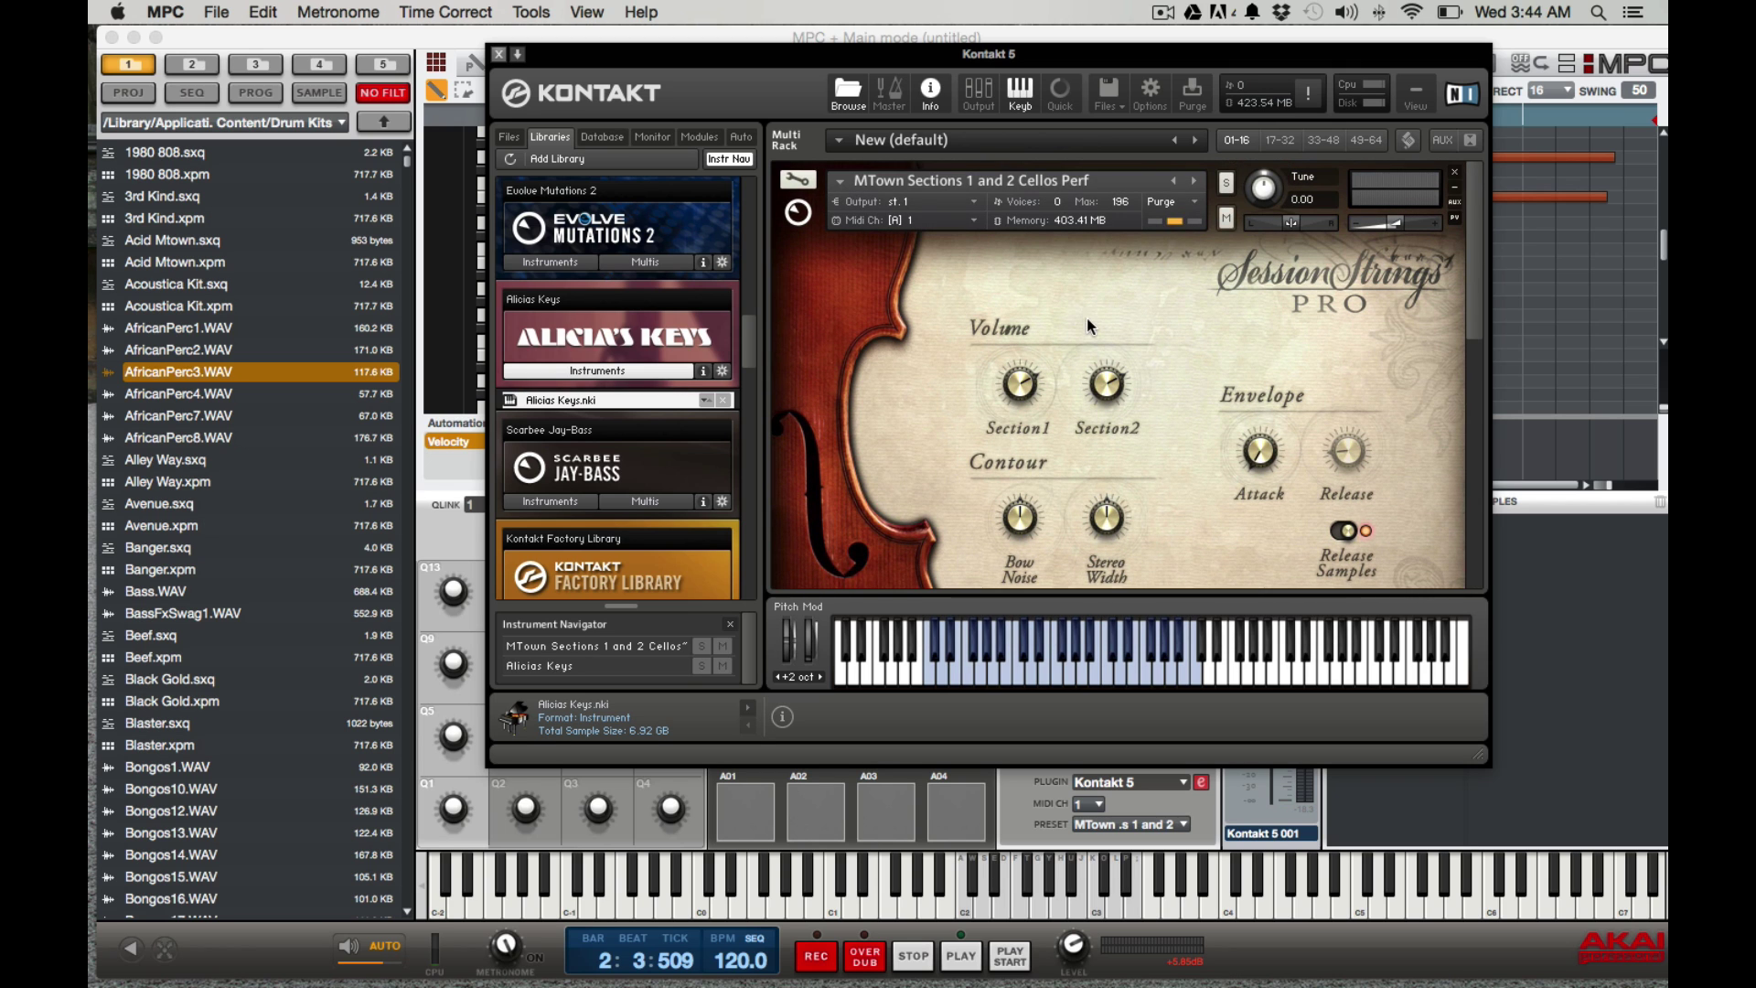
scroll(1095, 322, "down", 6)
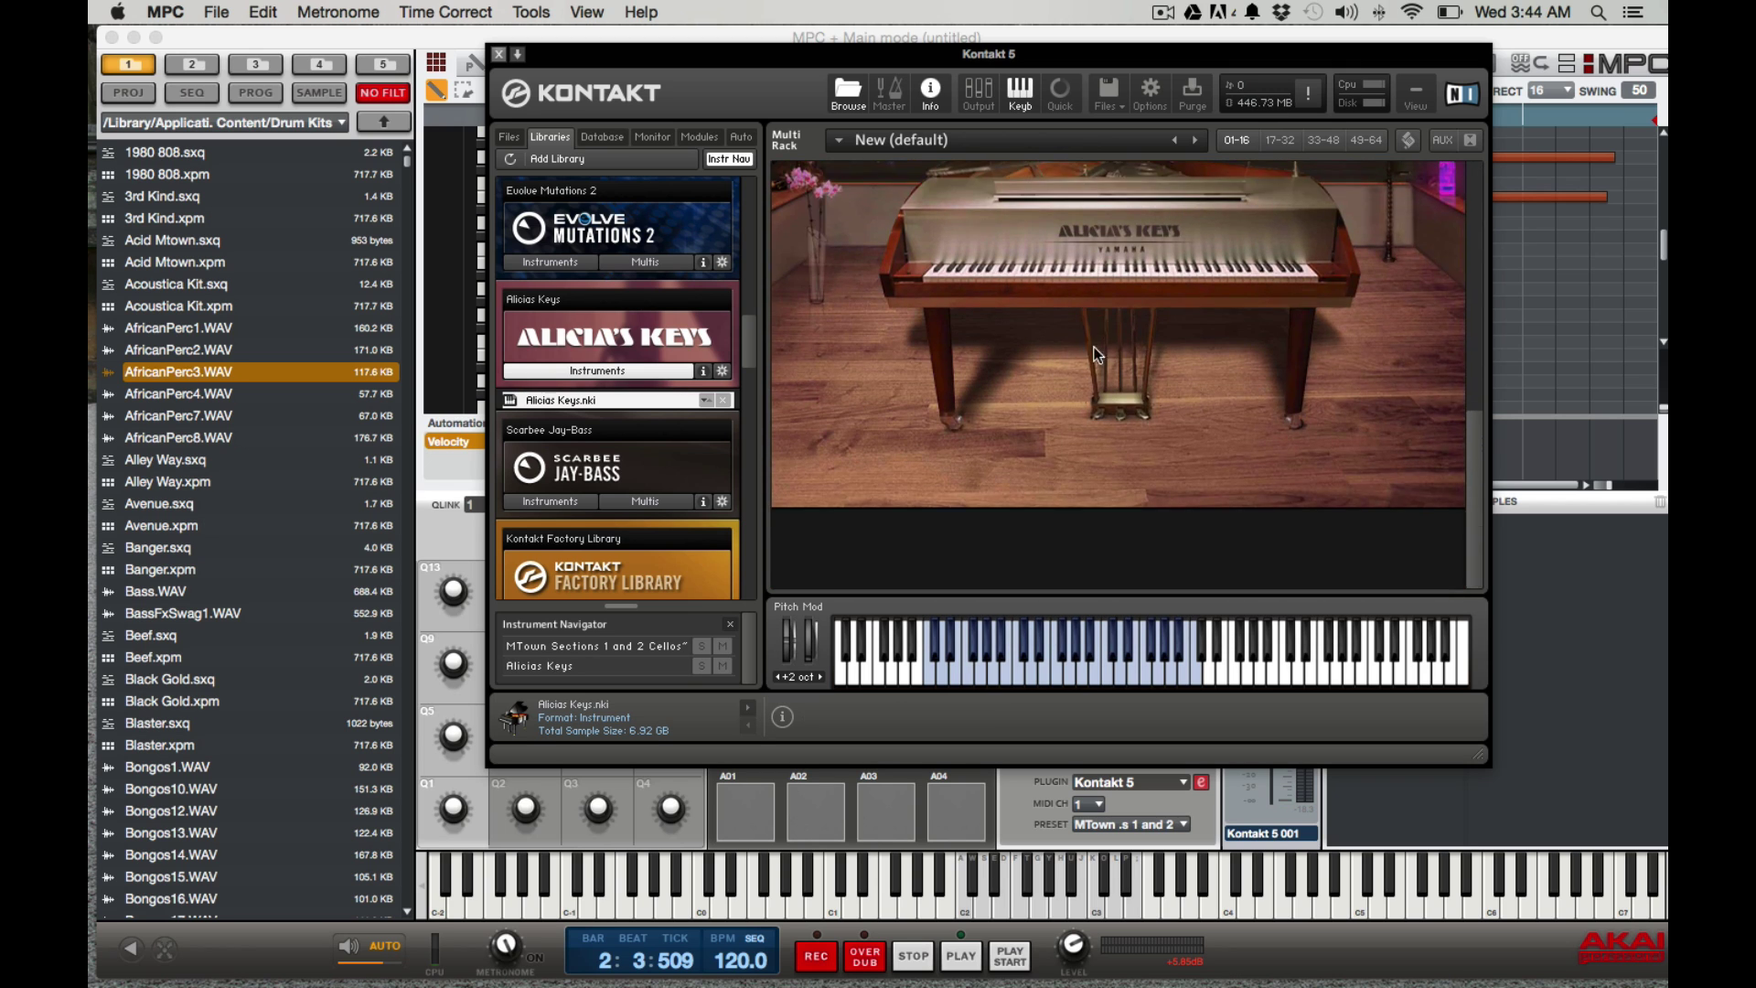
scroll(1096, 353, "up", 5)
scroll(1095, 359, "up", 1)
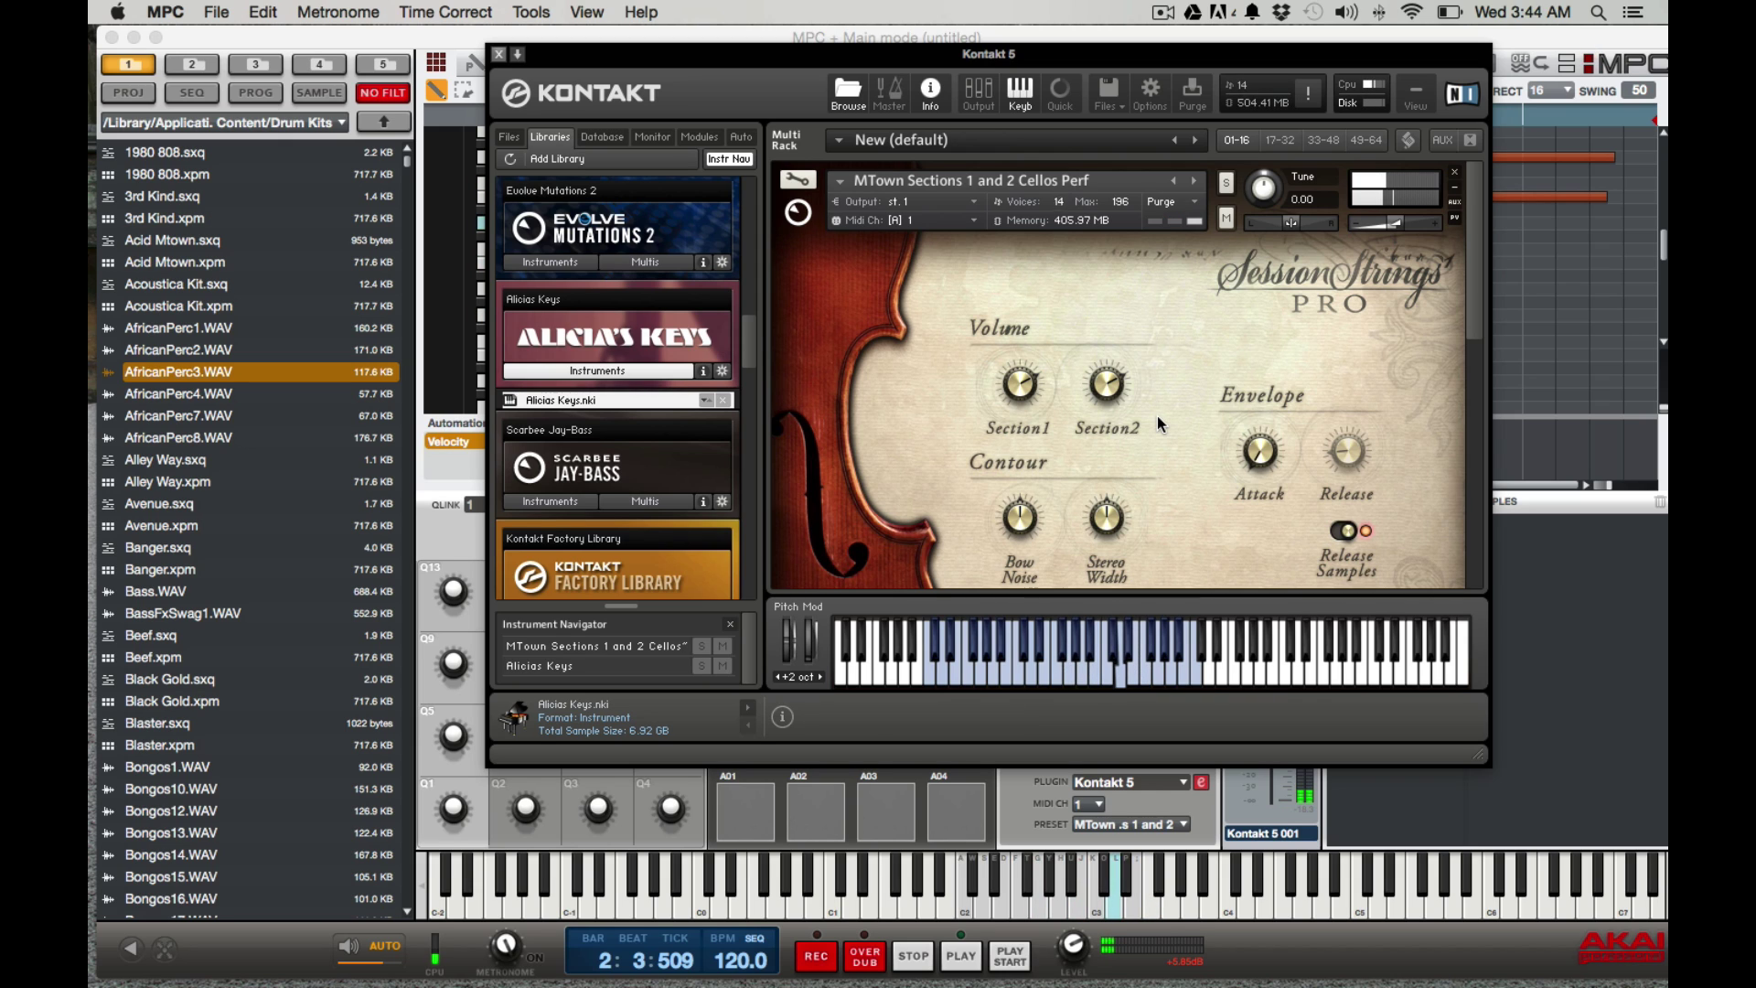
scroll(1161, 397, "down", 1)
scroll(1160, 396, "down", 10)
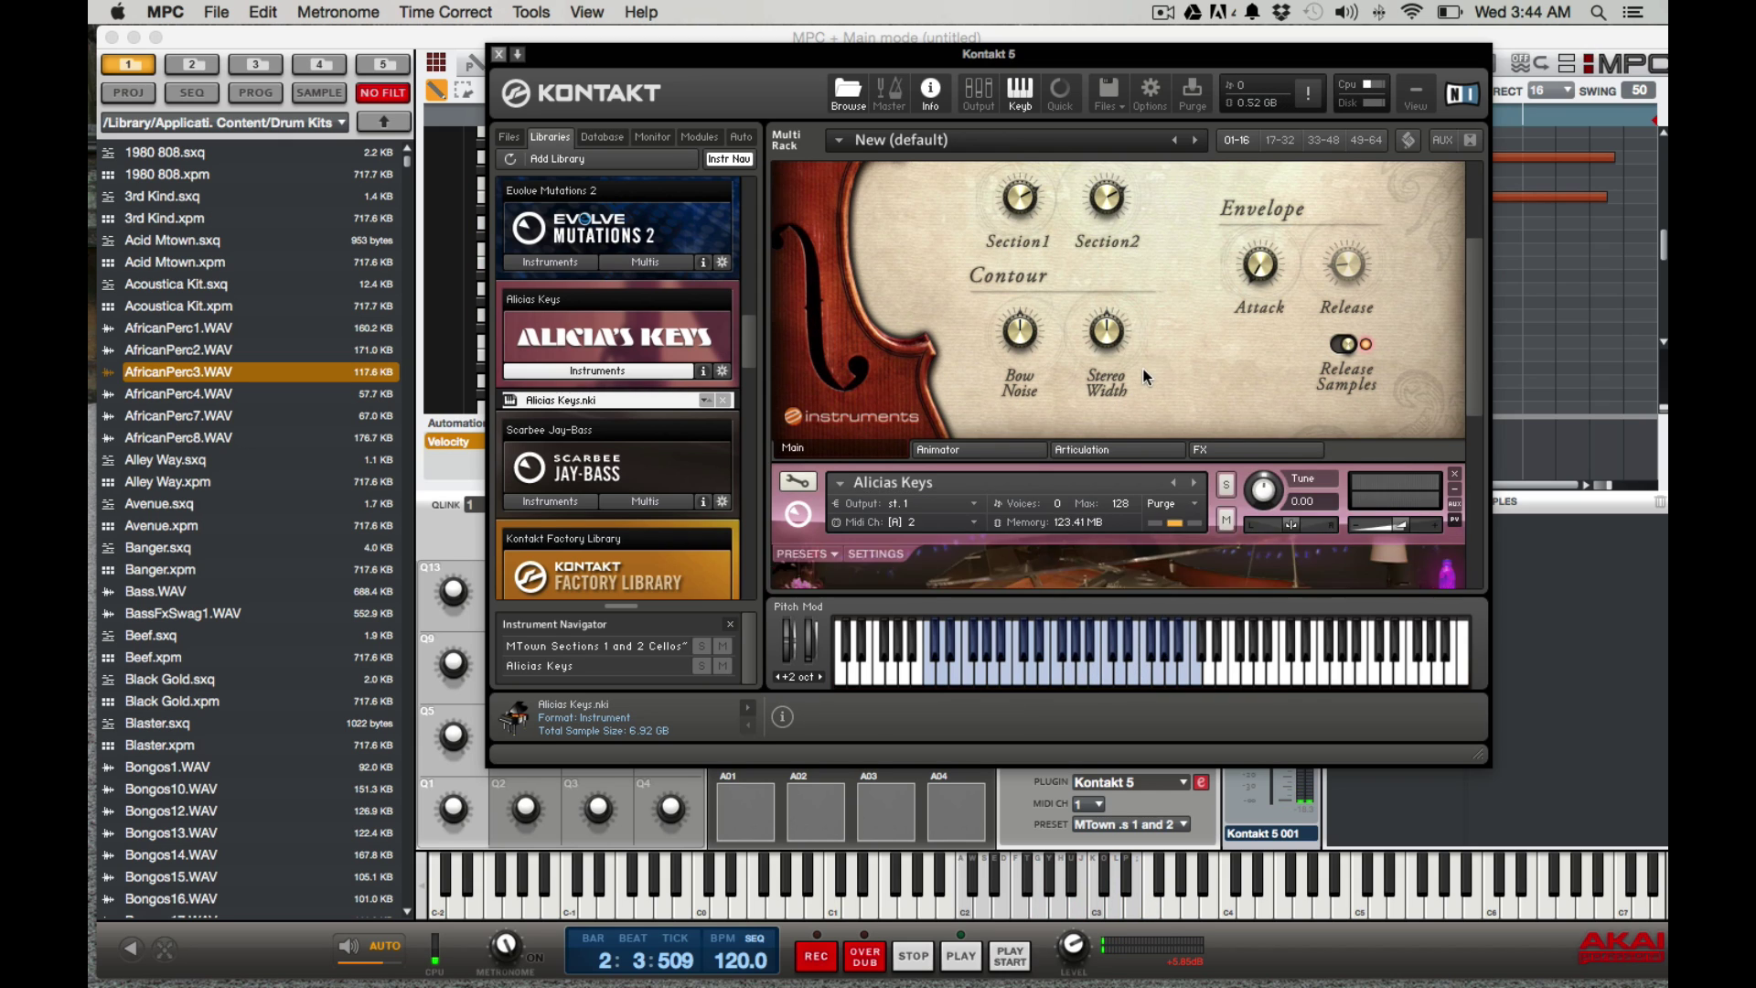
scroll(1169, 310, "up", 11)
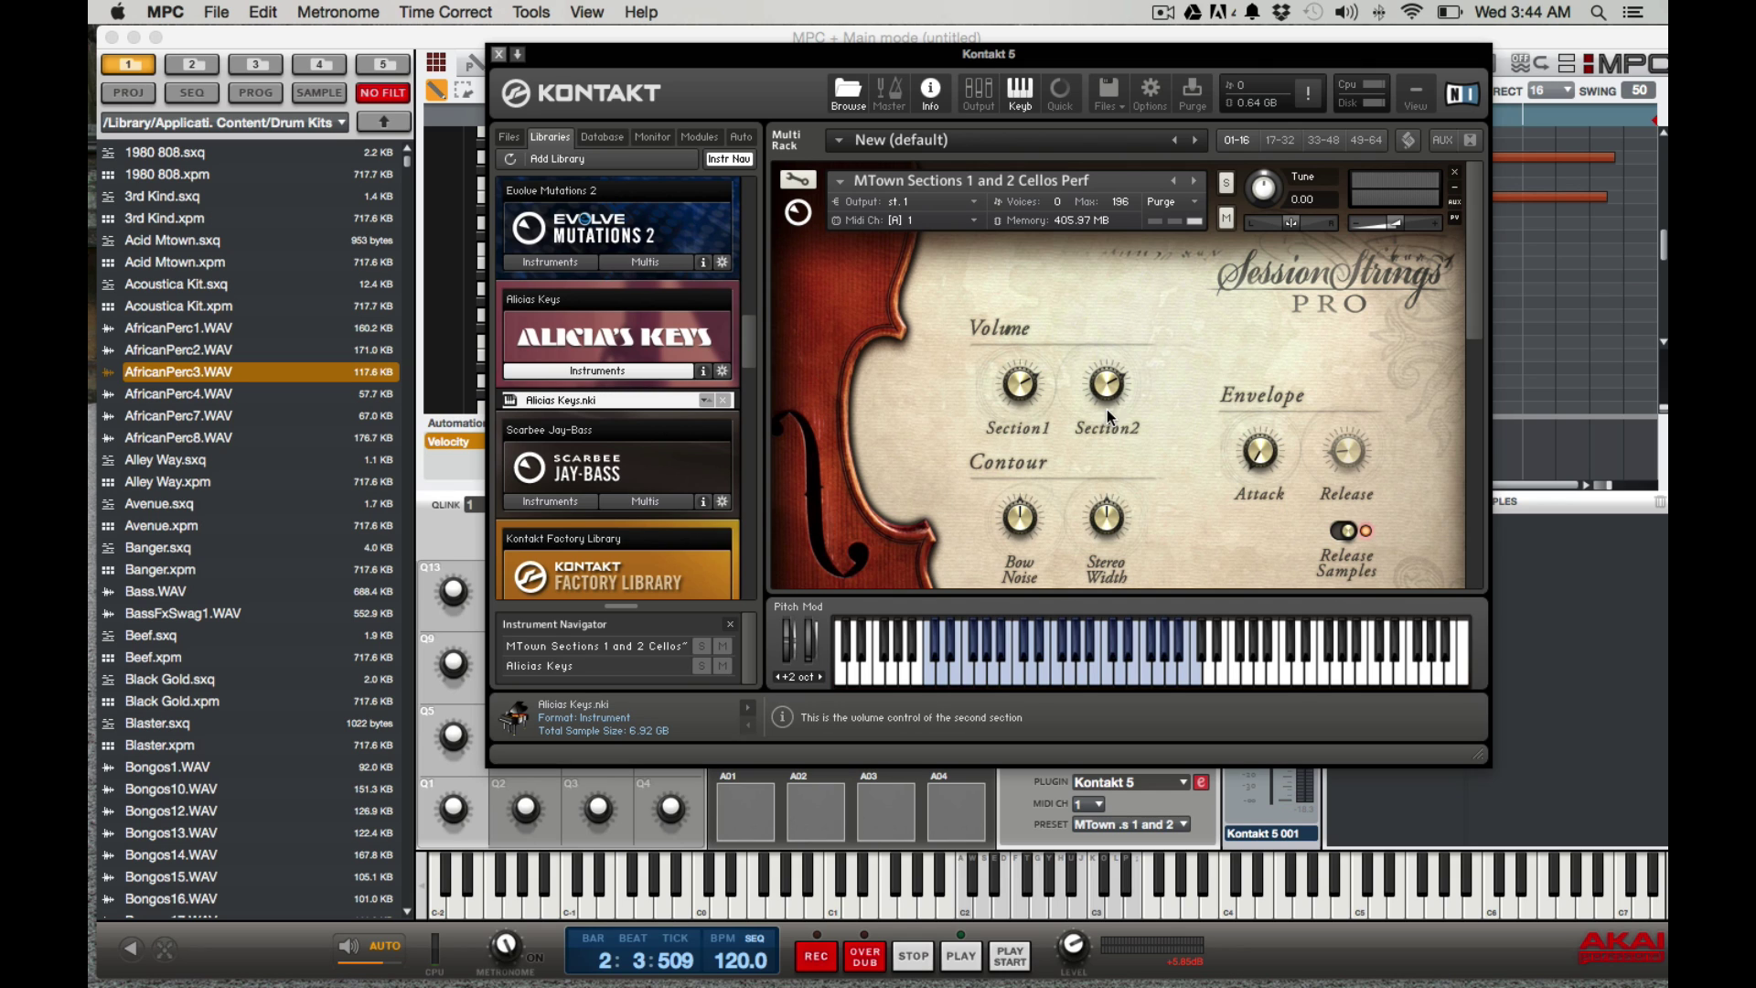
scroll(1111, 414, "down", 1)
scroll(1111, 415, "down", 8)
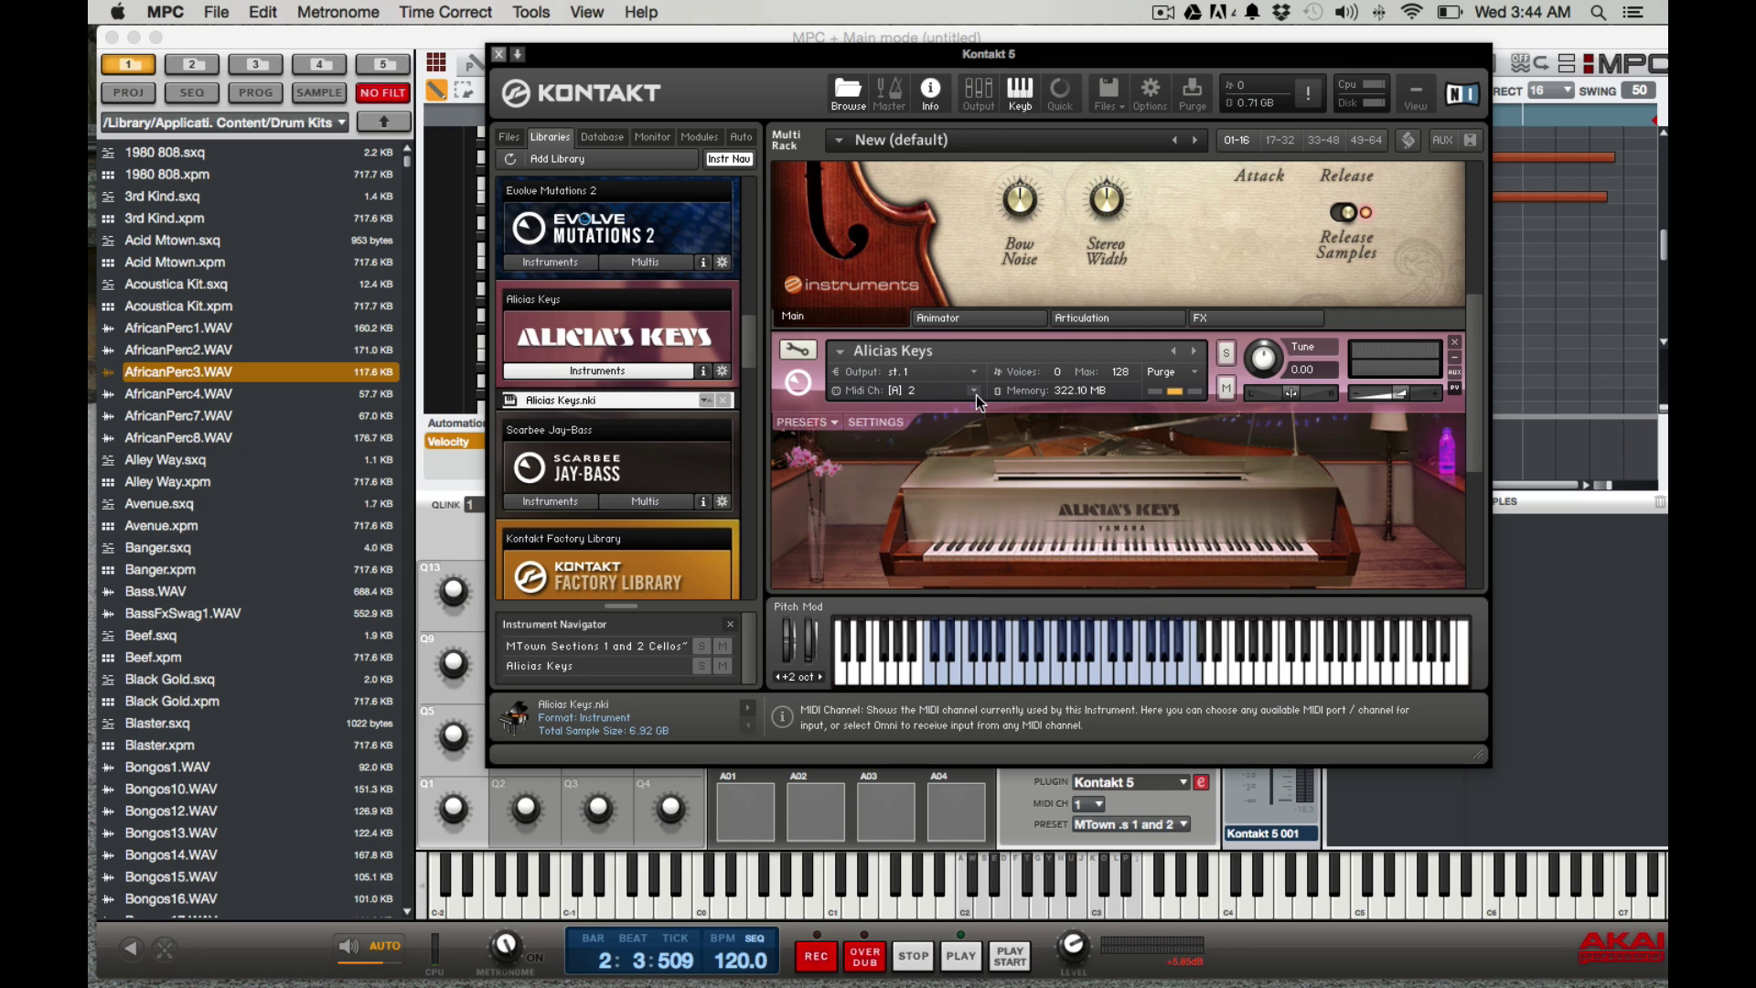
left_click_drag(642, 60, 690, 59)
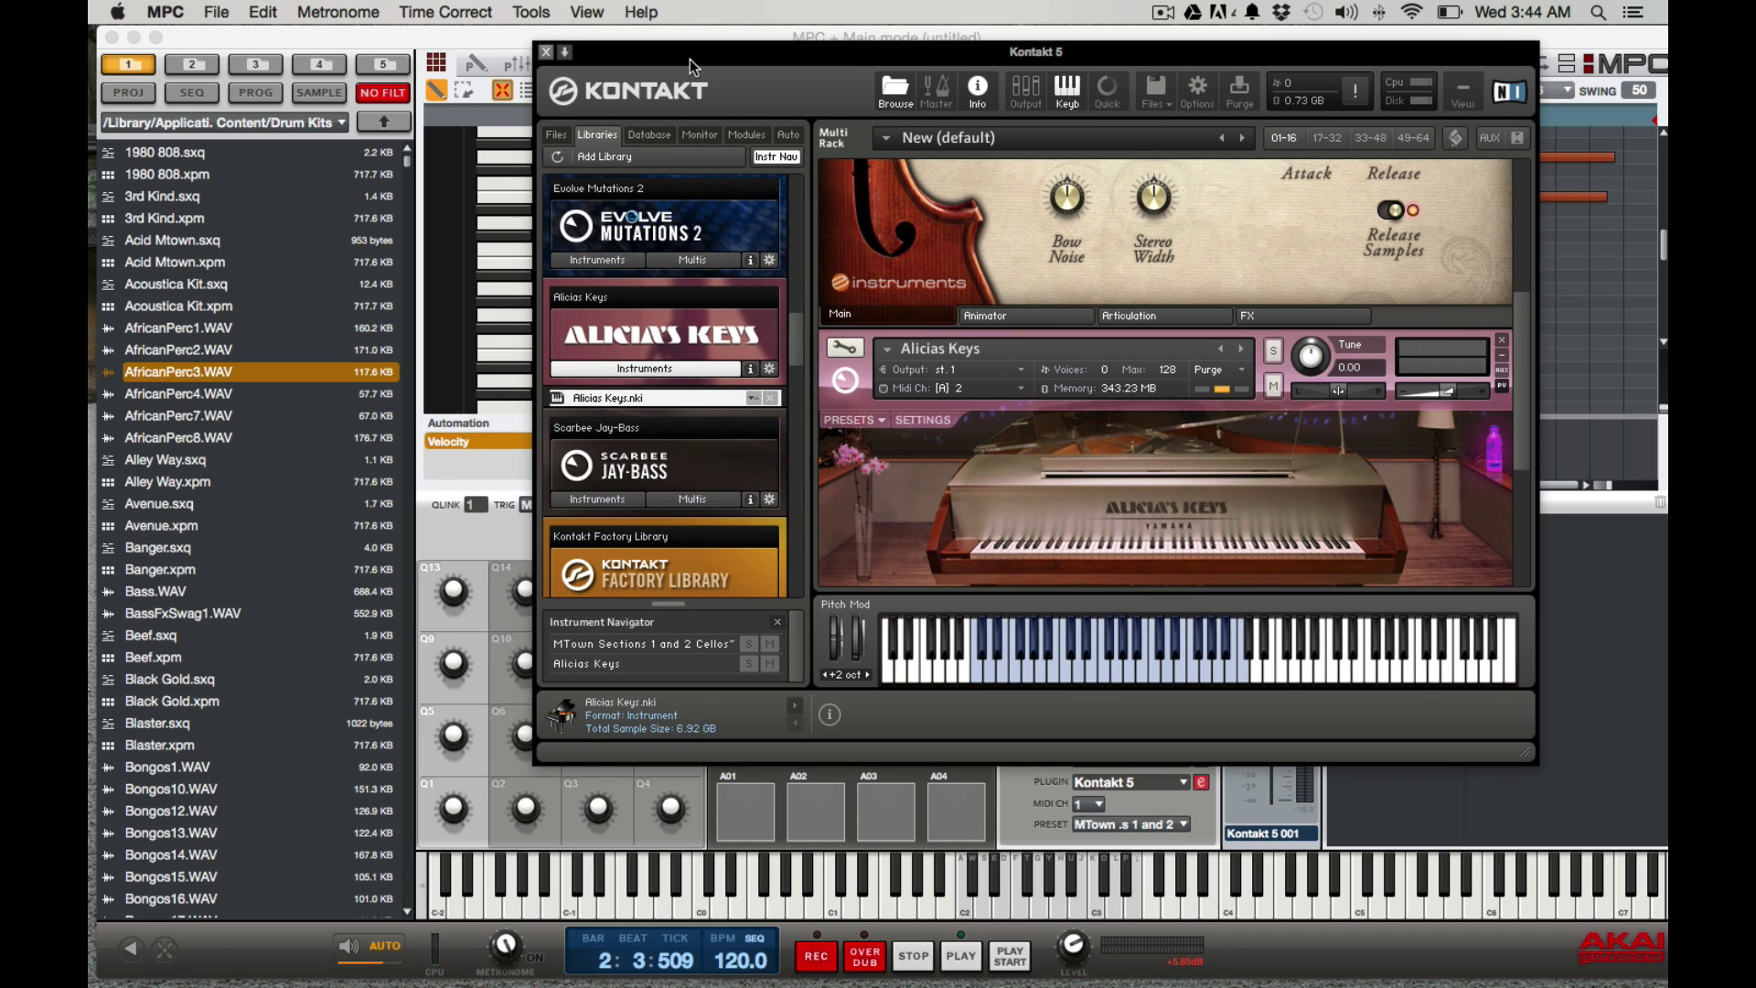
left_click(545, 53)
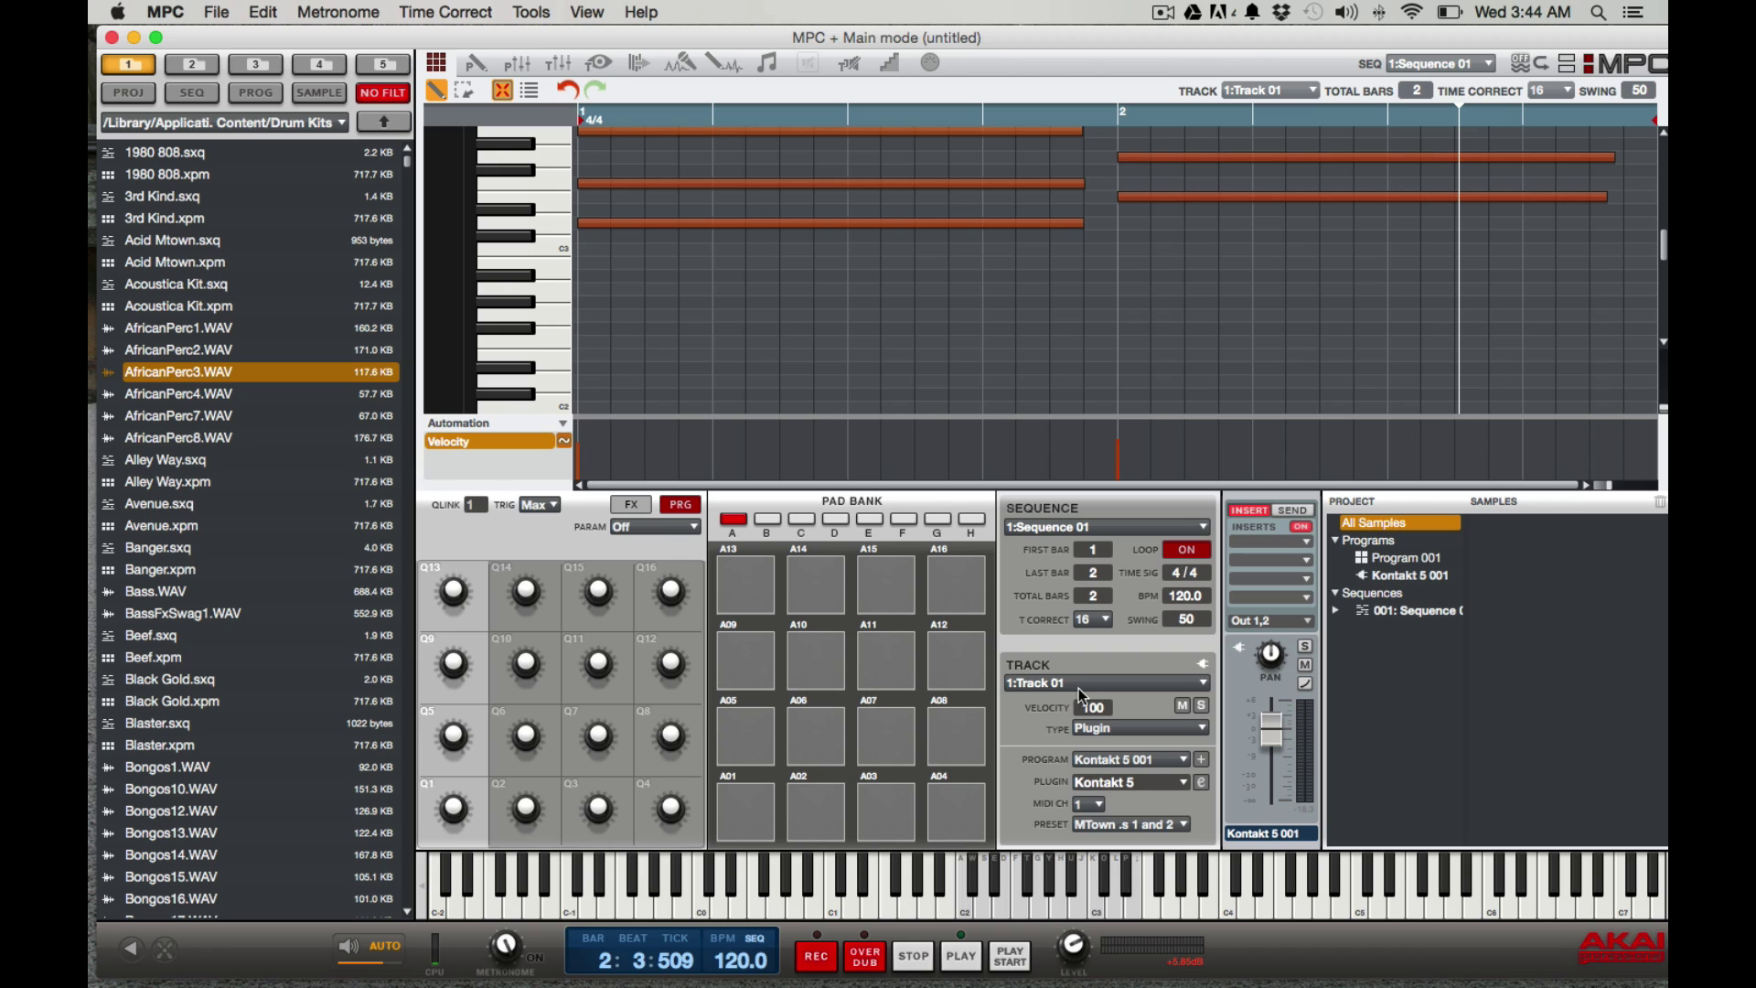
Step: Select unused track 2, set its MIDI channel to 2 and record a piano part through the existing Kontakt program
left_click(1203, 686)
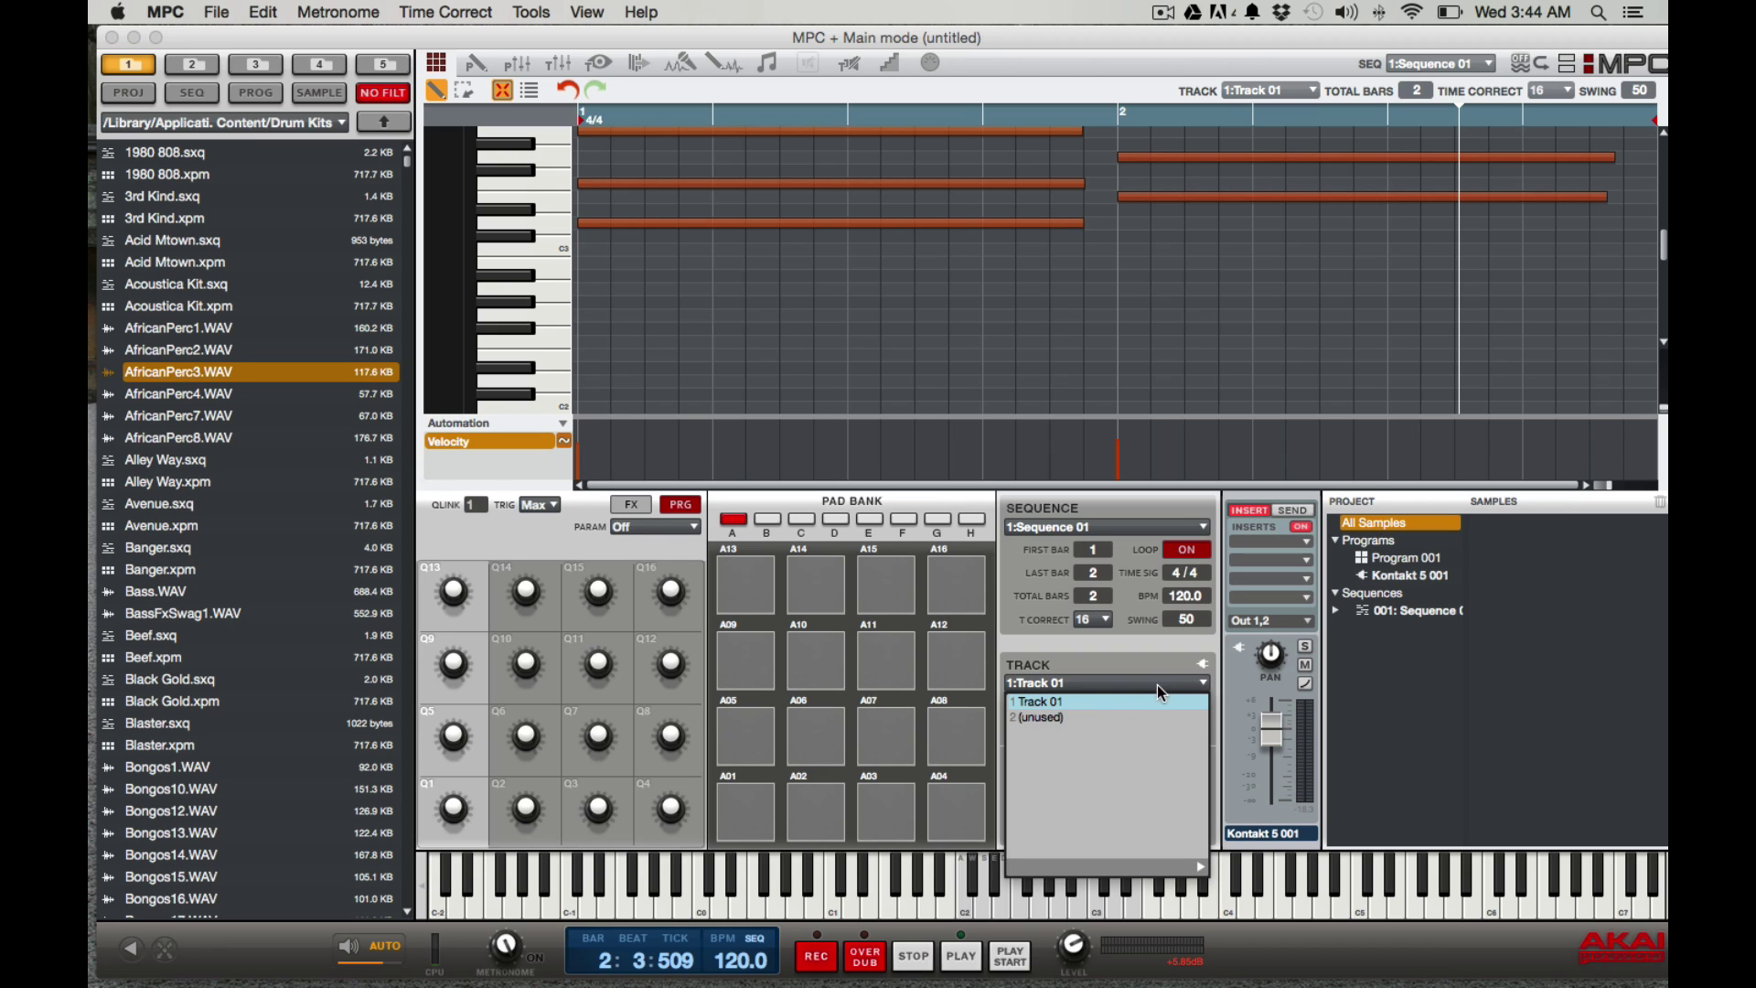
left_click(1064, 715)
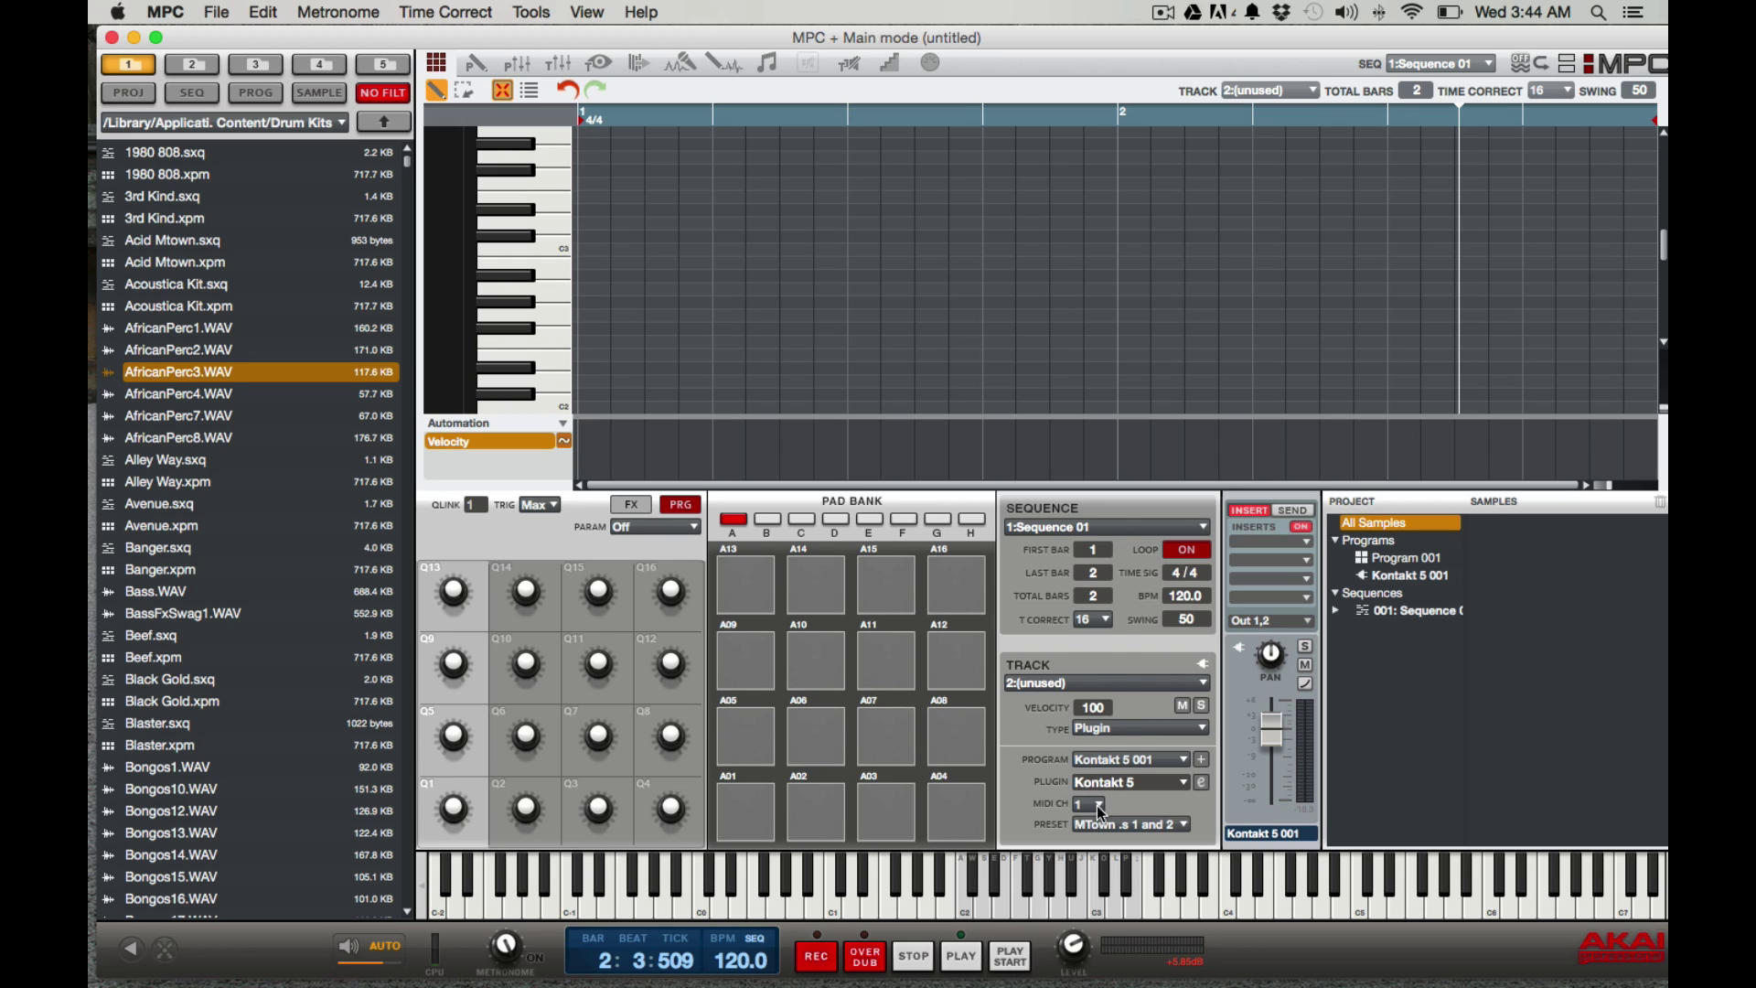
left_click(1095, 805)
left_click(1096, 555)
key("space")
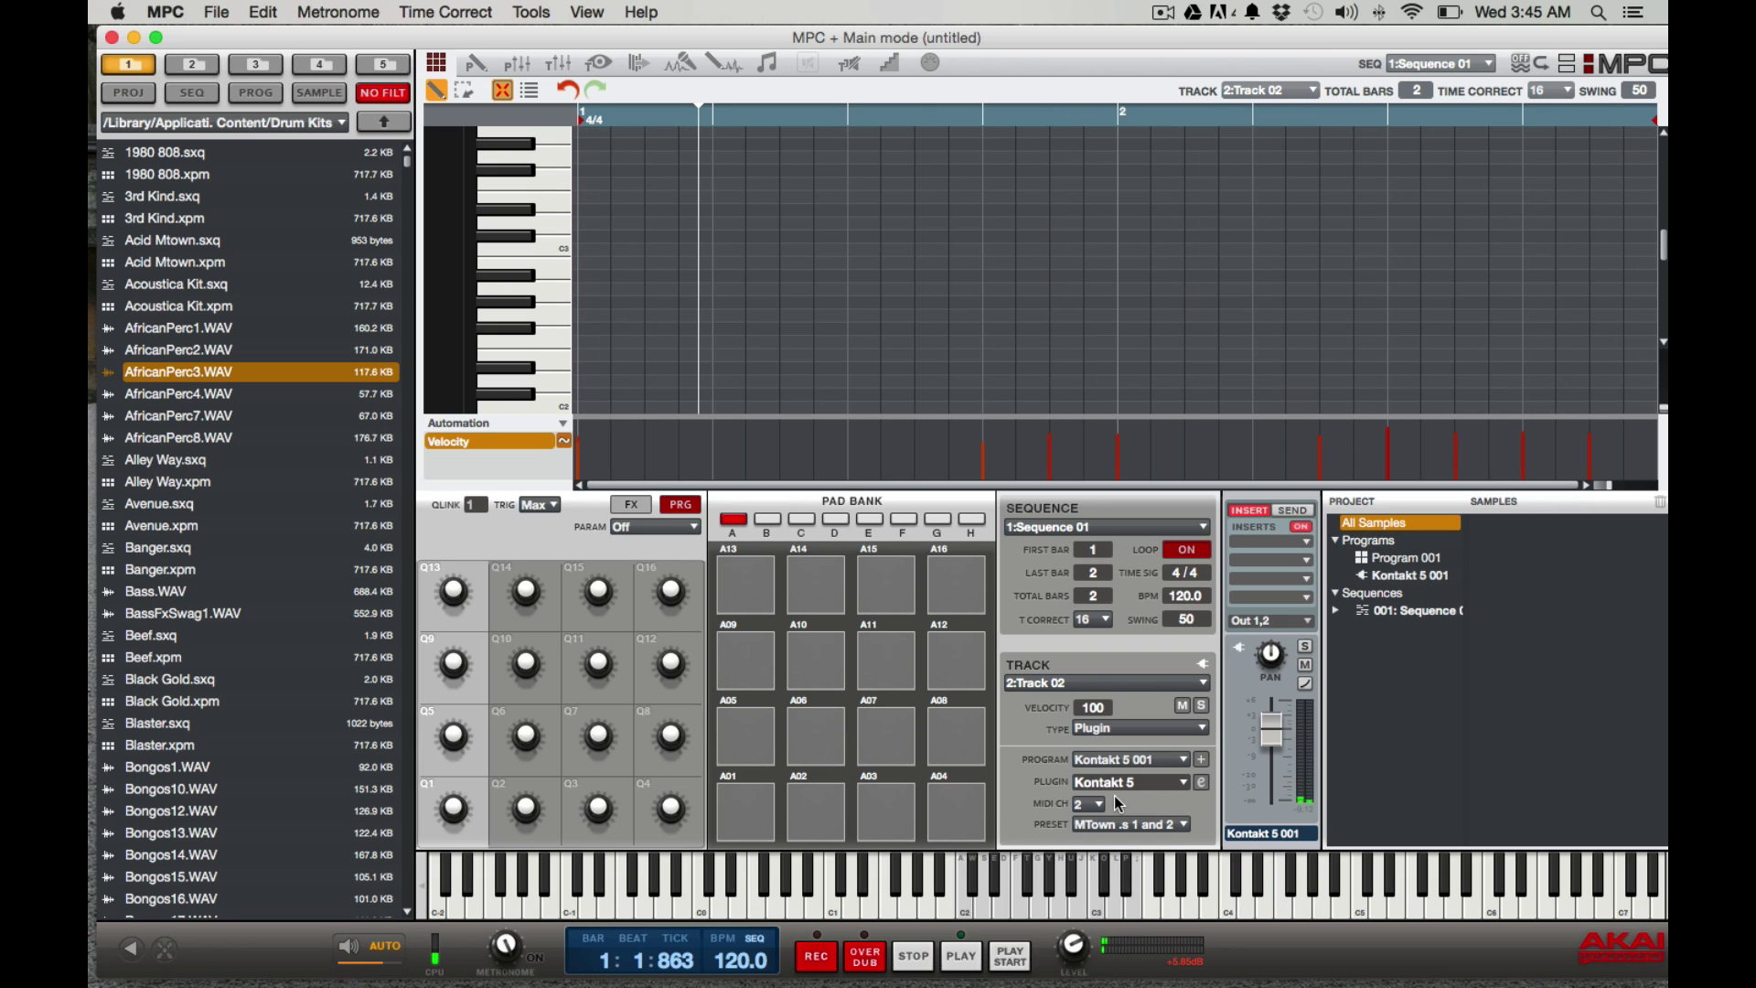
Step: Reopen the Kontakt 5 window and add Scarbee Pre-Bass as a third instrument in the rack
left_click(1202, 782)
scroll(1004, 262, "up", 5)
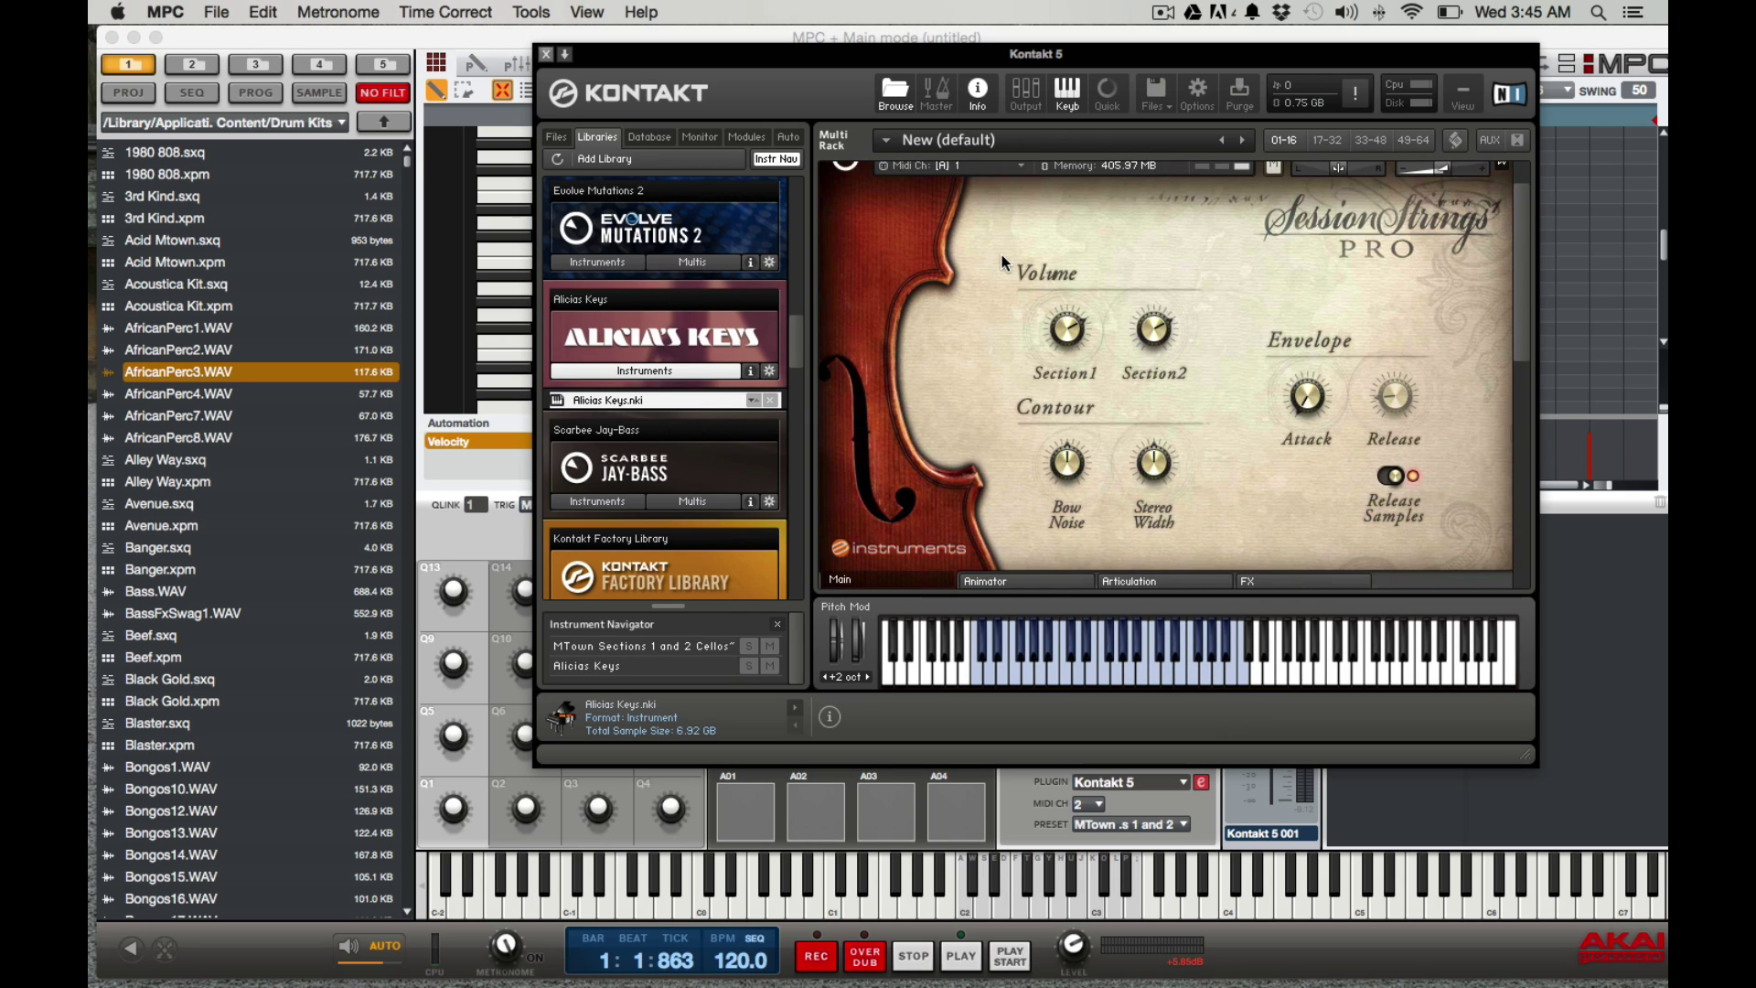
scroll(1003, 262, "down", 5)
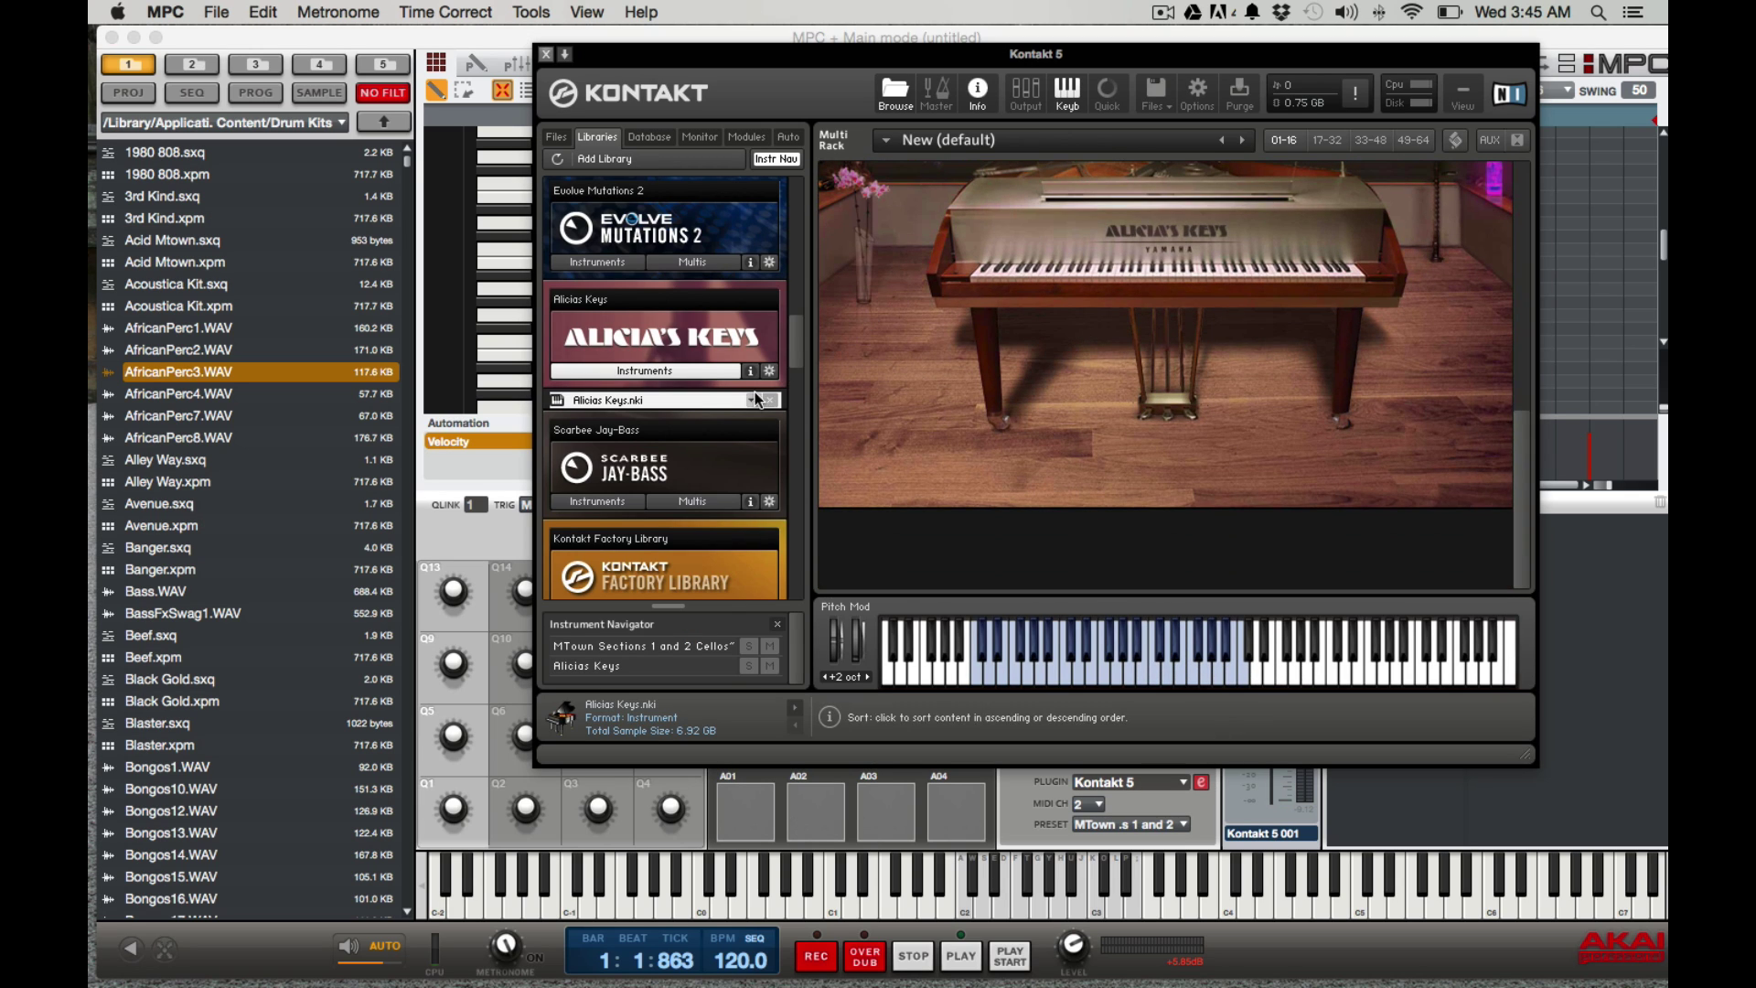
scroll(741, 416, "down", 10)
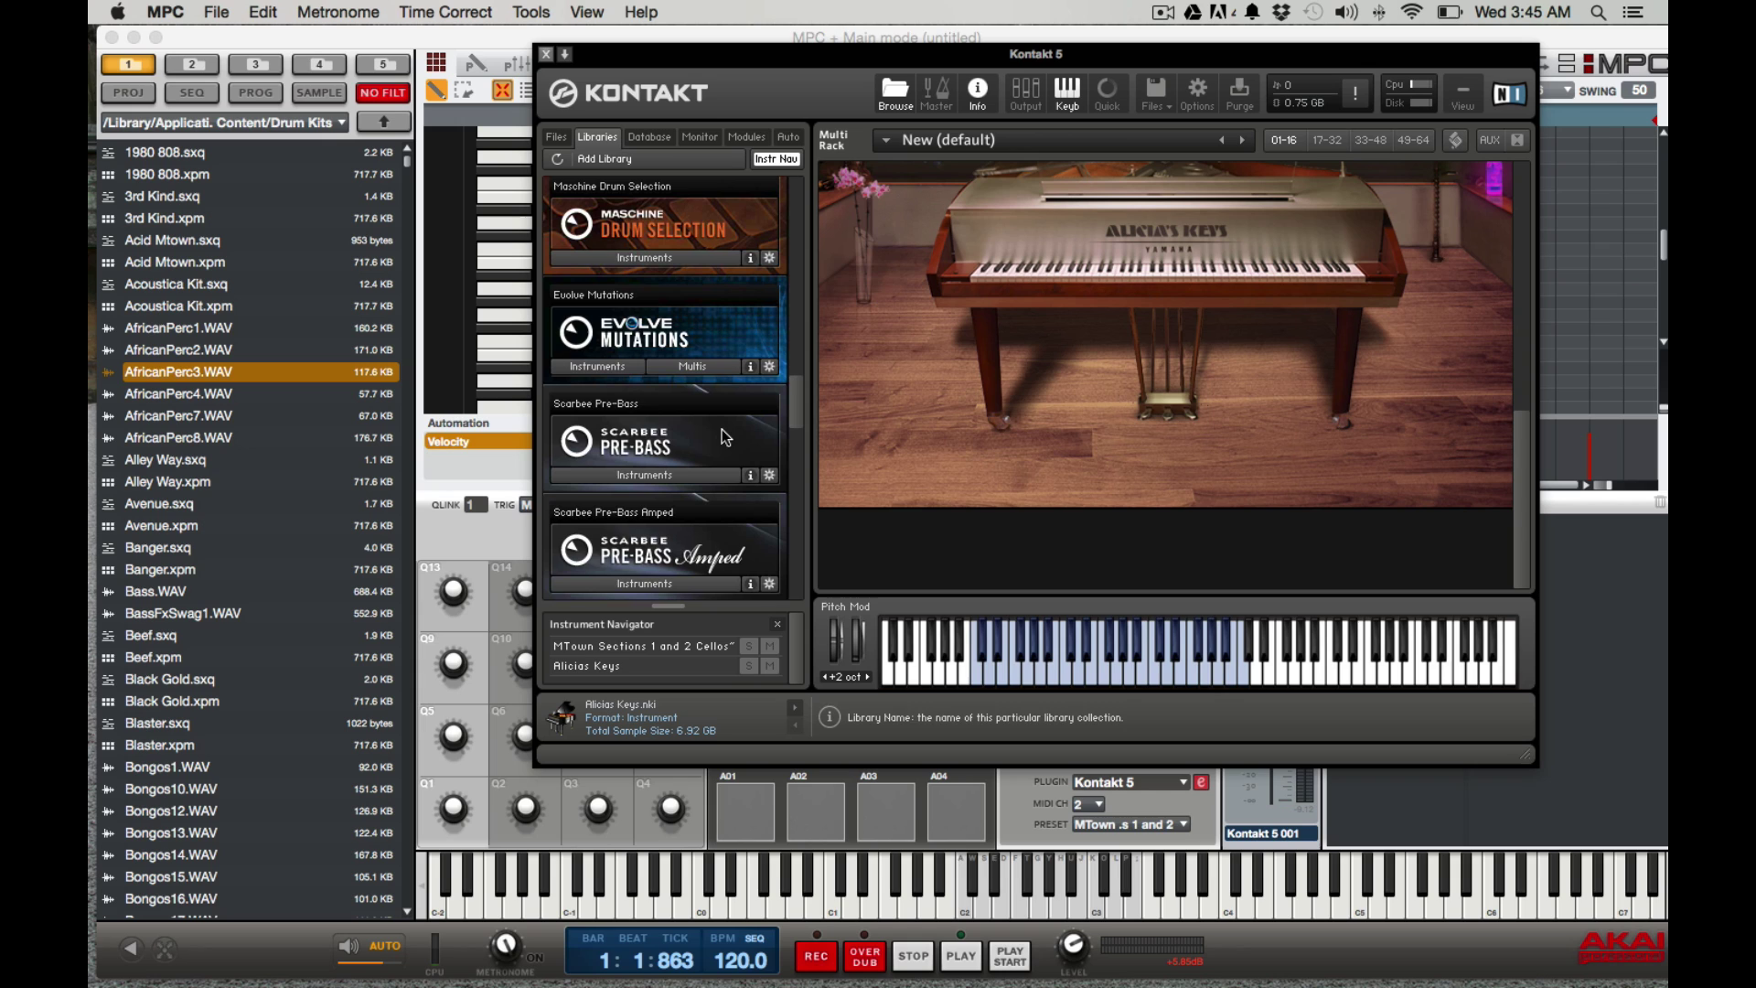
left_click(644, 474)
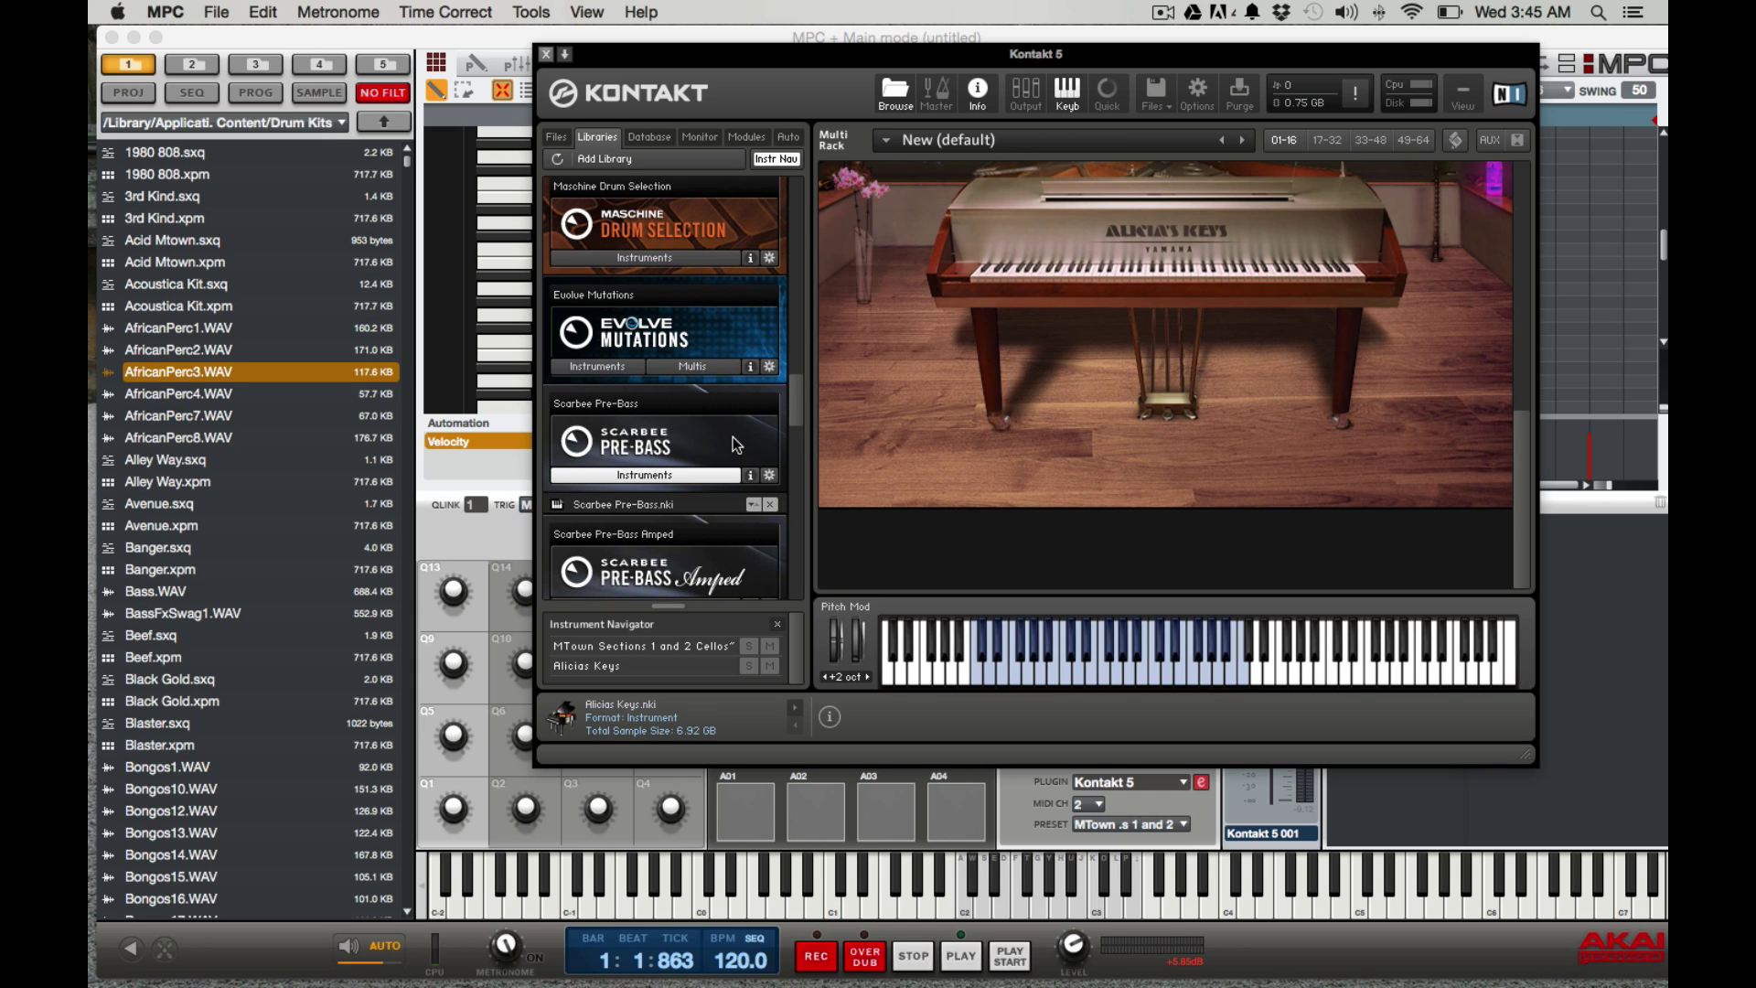
scroll(736, 445, "down", 3)
double_click(651, 396)
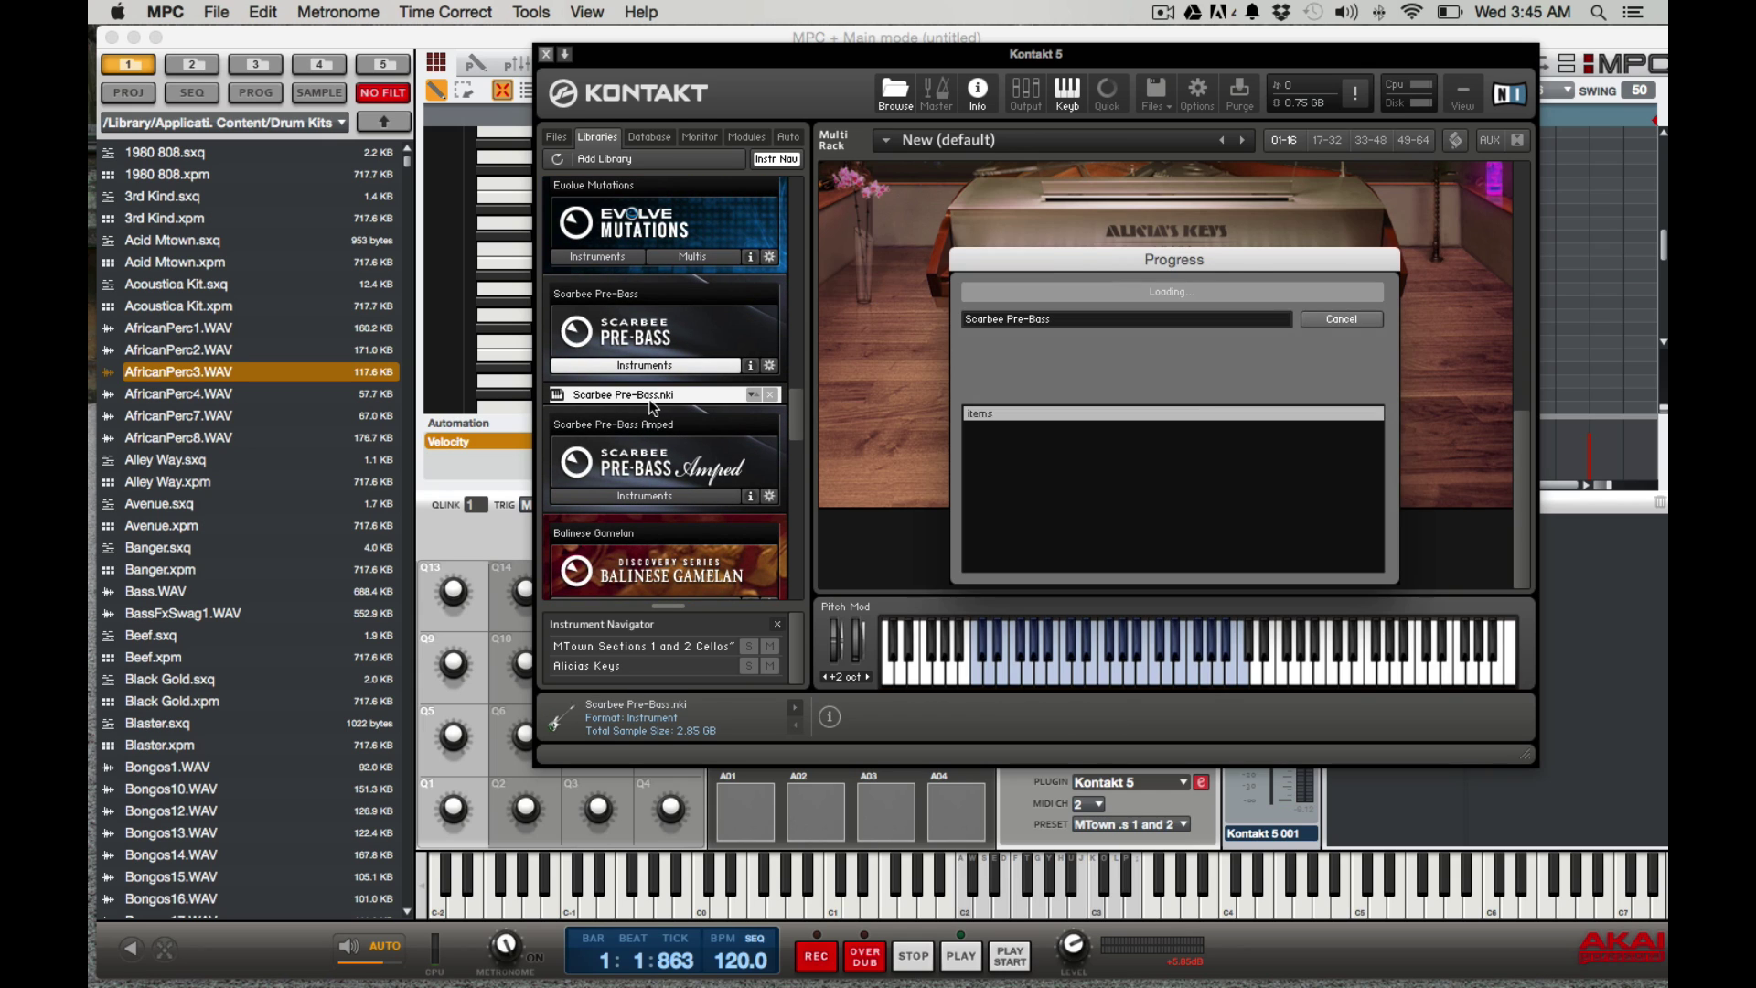
scroll(1136, 558, "down", 3)
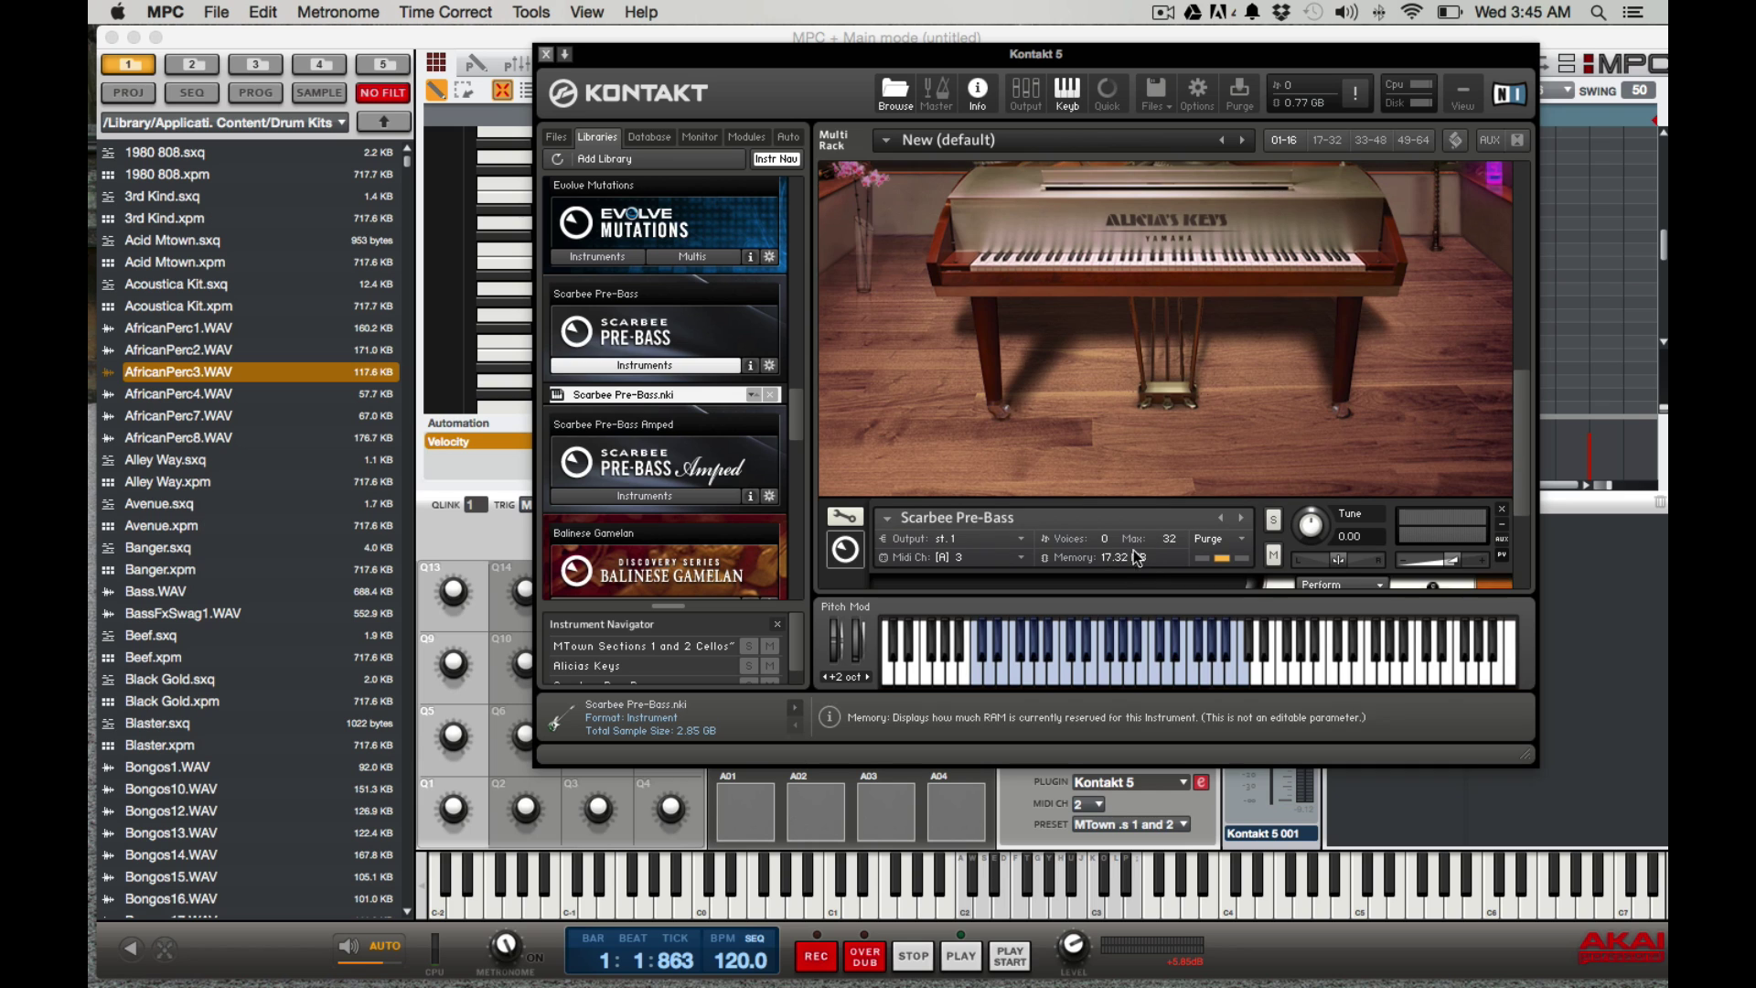
Step: Examine the Scarbee Pre-Bass instrument and its MIDI channel in the Kontakt rack, and close the Kontakt window
scroll(1200, 357, "down", 3)
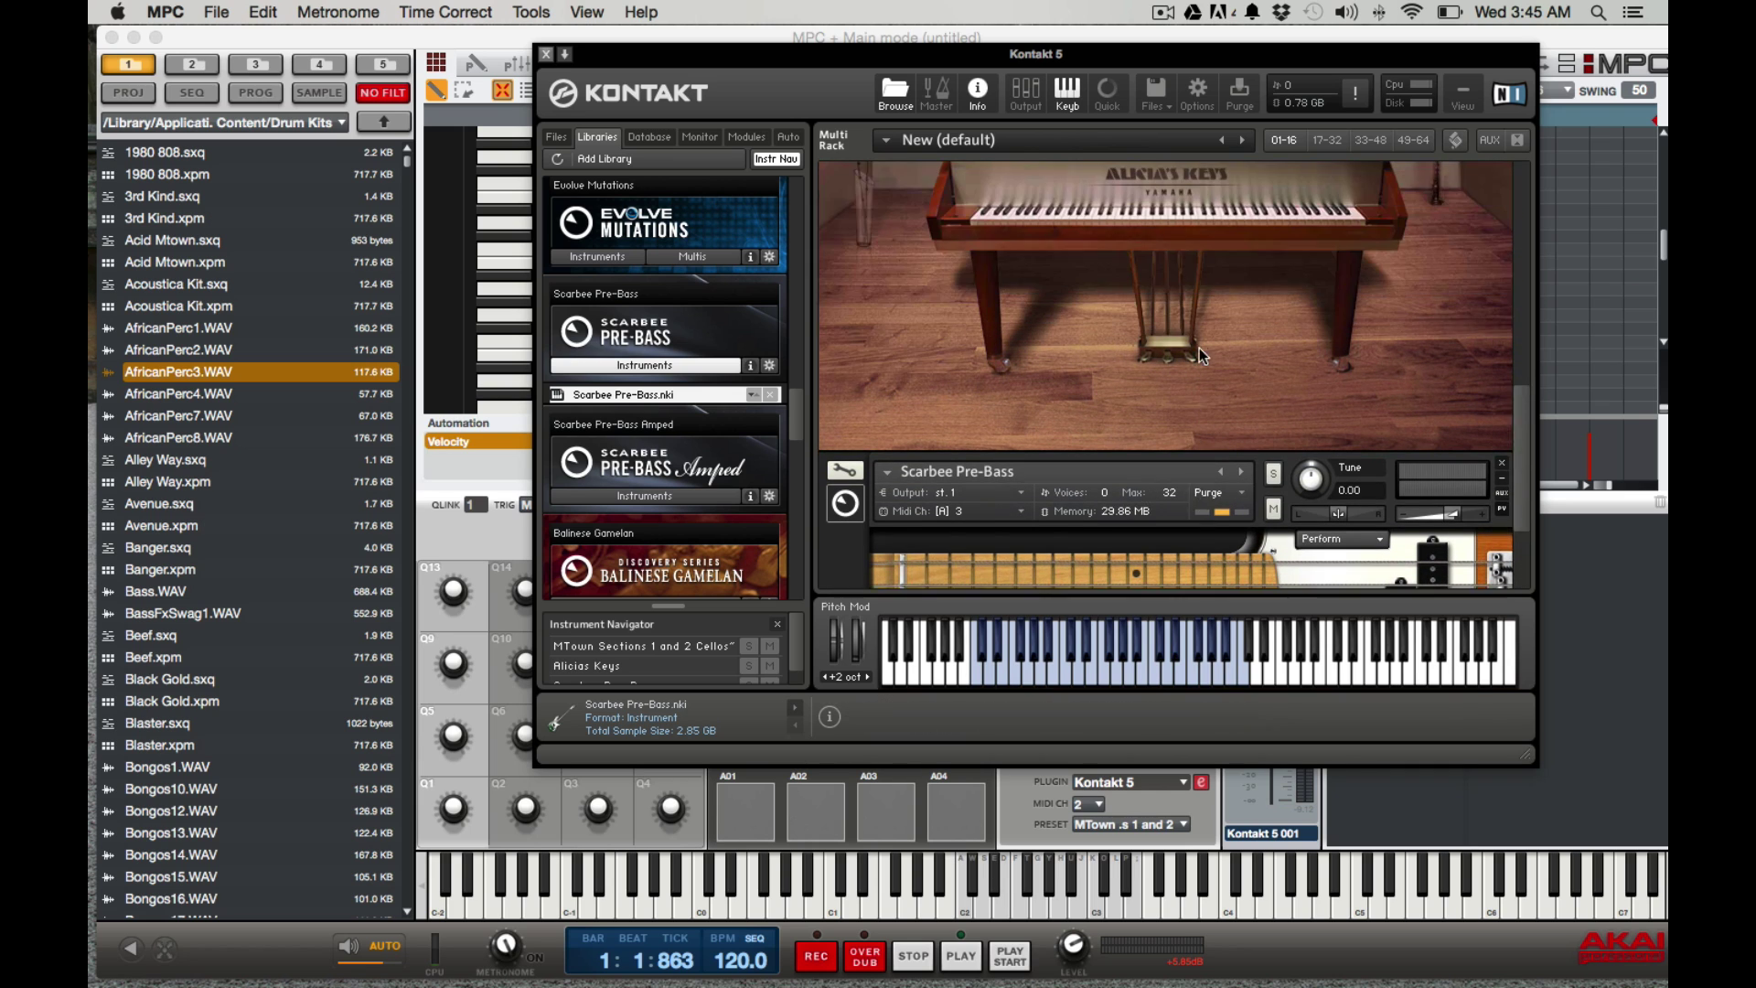
scroll(1200, 357, "up", 5)
scroll(1036, 351, "down", 10)
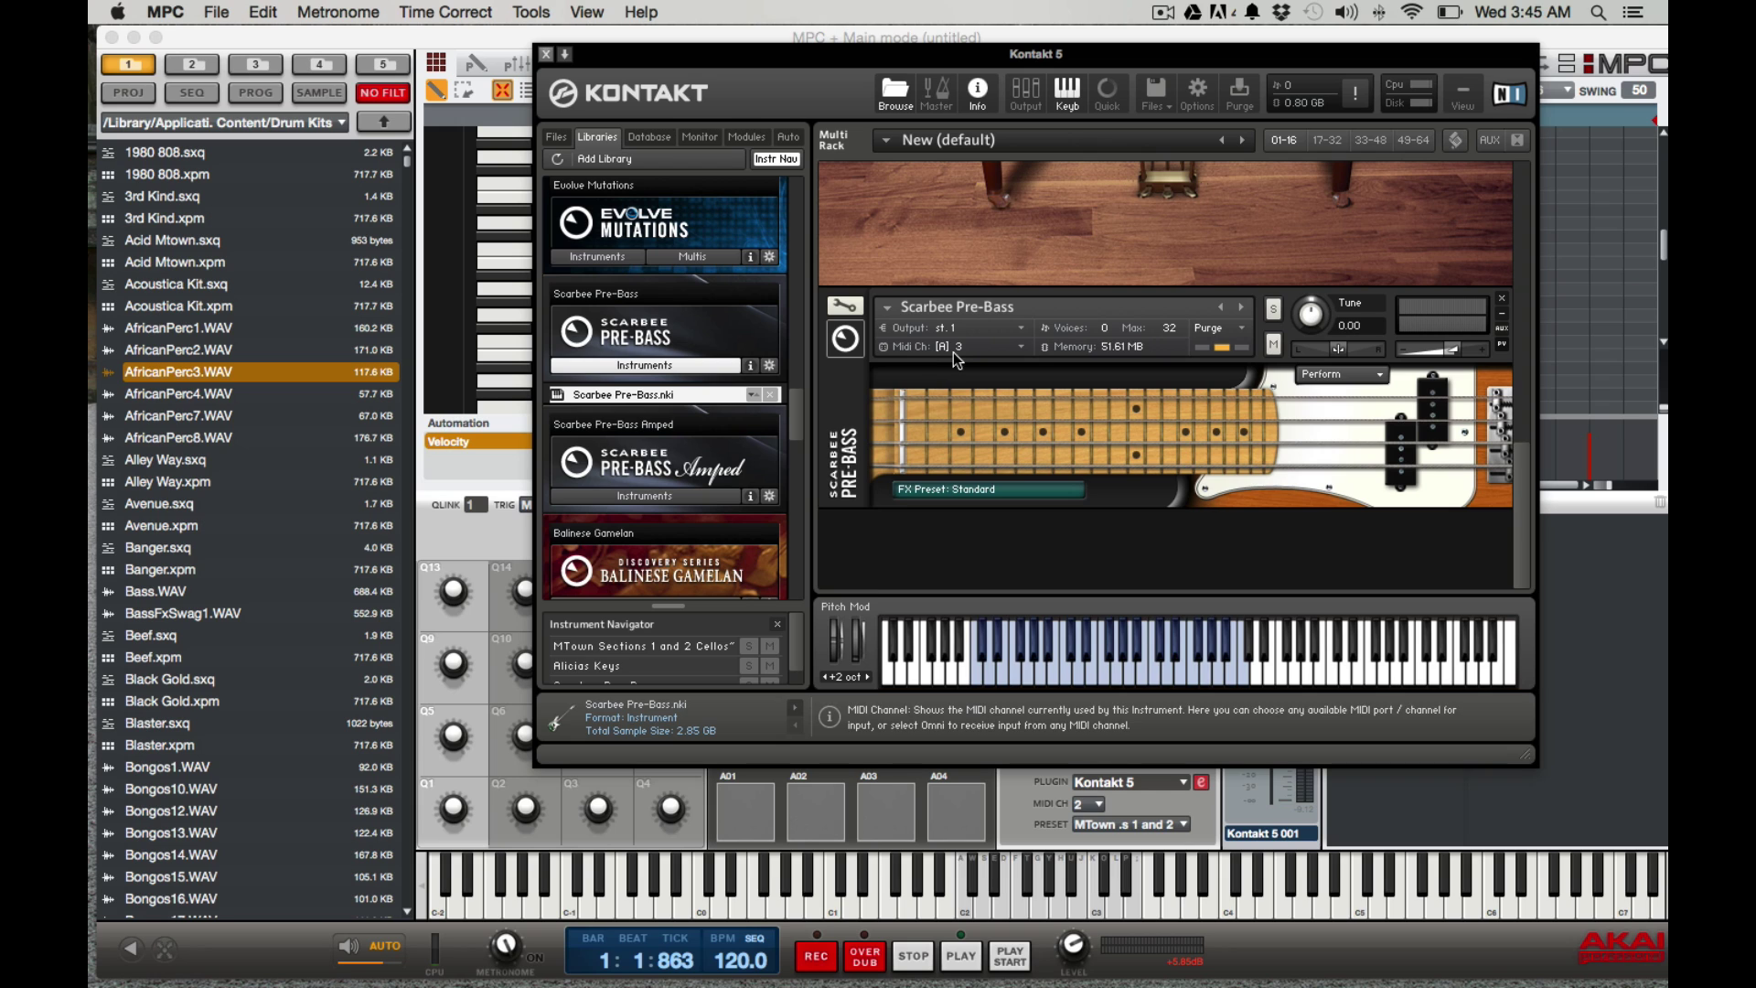
left_click(546, 55)
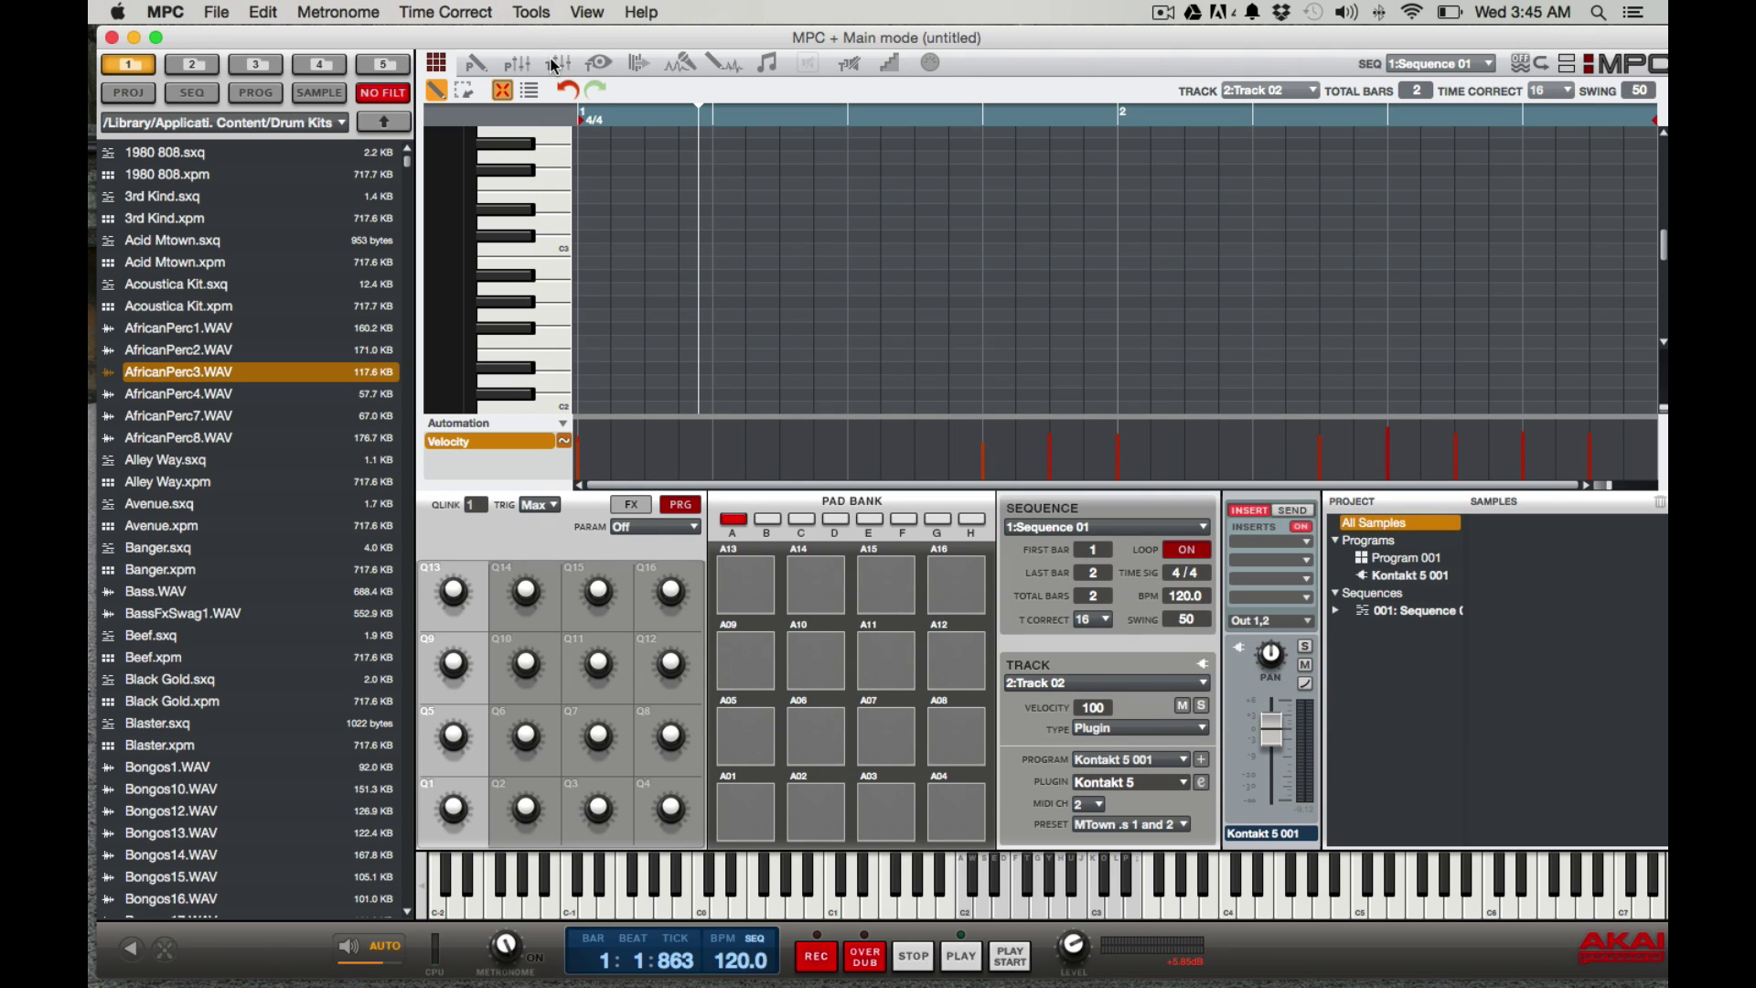
Step: Select unused track 3, set its MIDI channel to 3 and record a bass part through the existing Kontakt program
left_click(1204, 686)
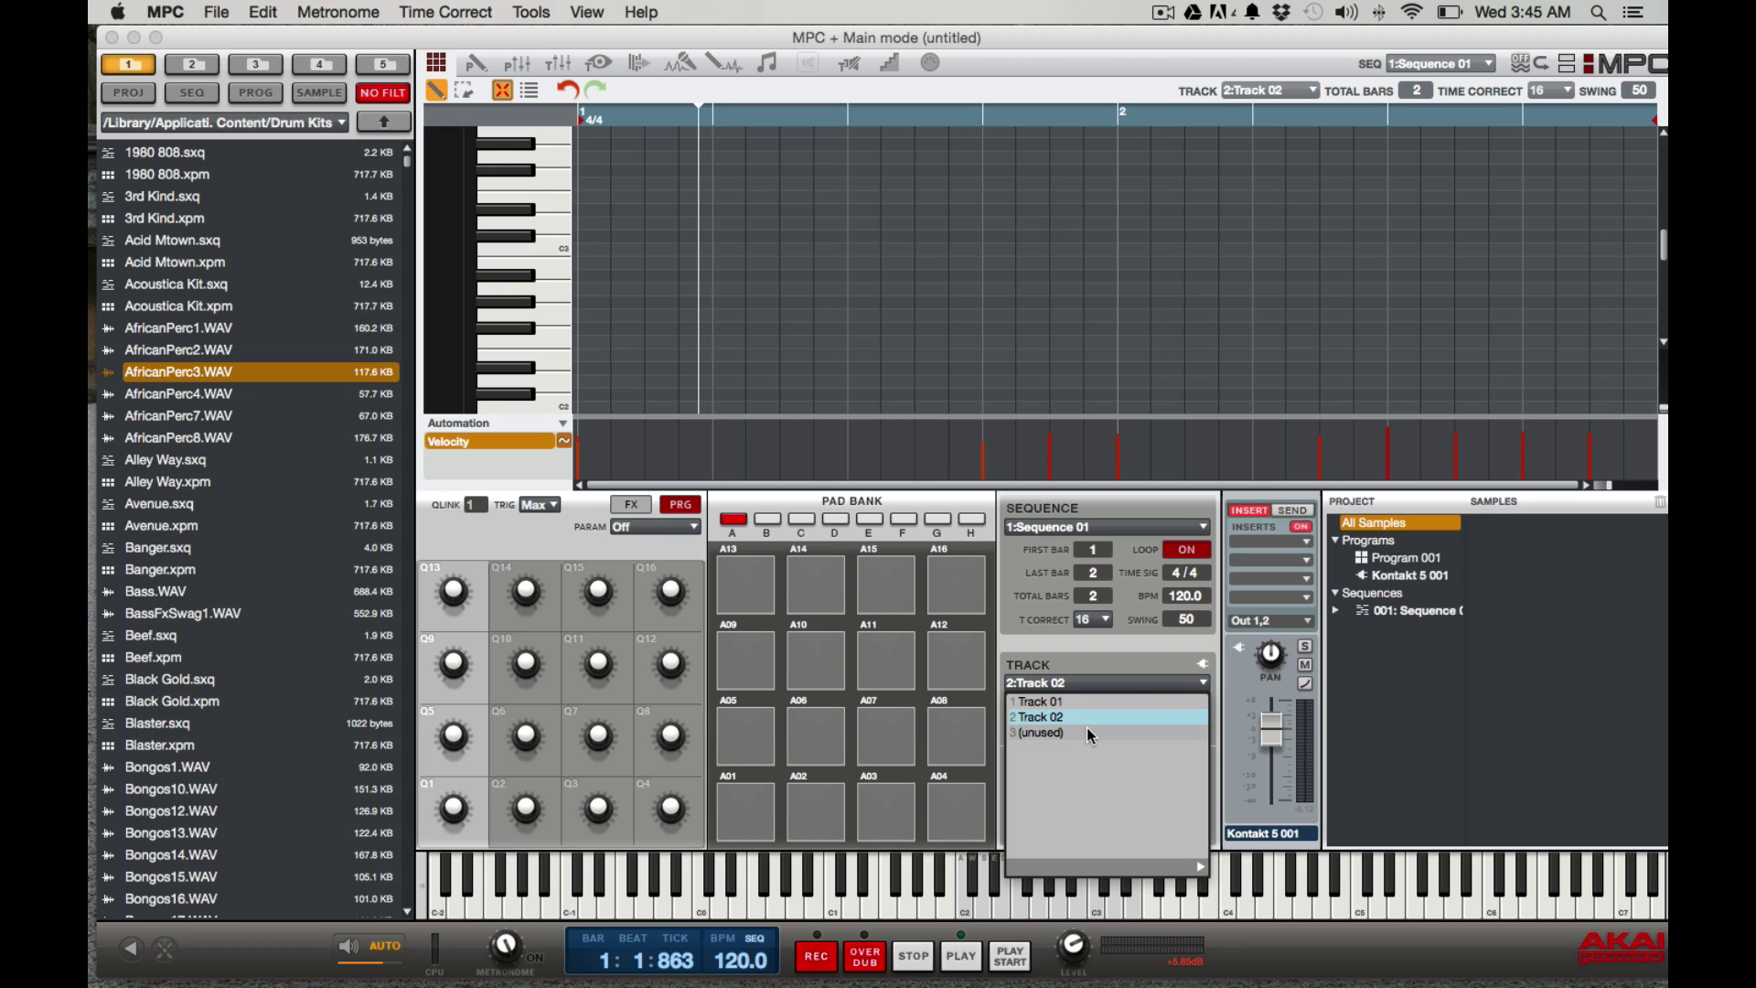
left_click(1086, 732)
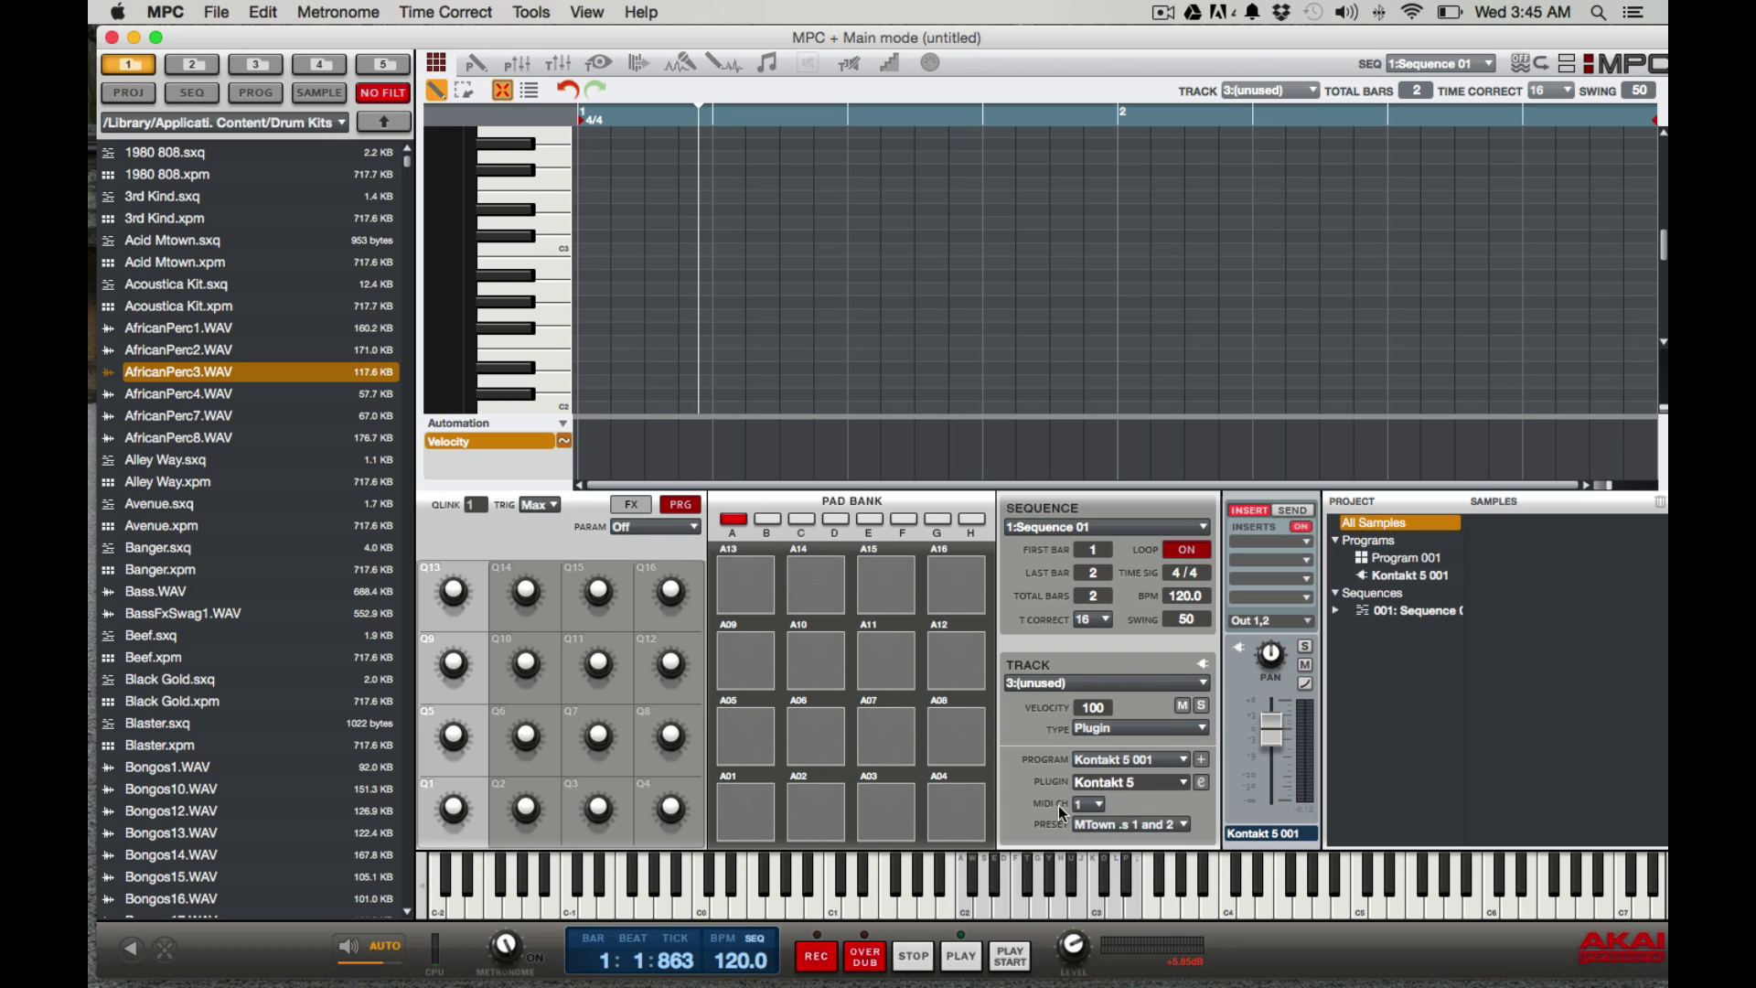
left_click(1096, 804)
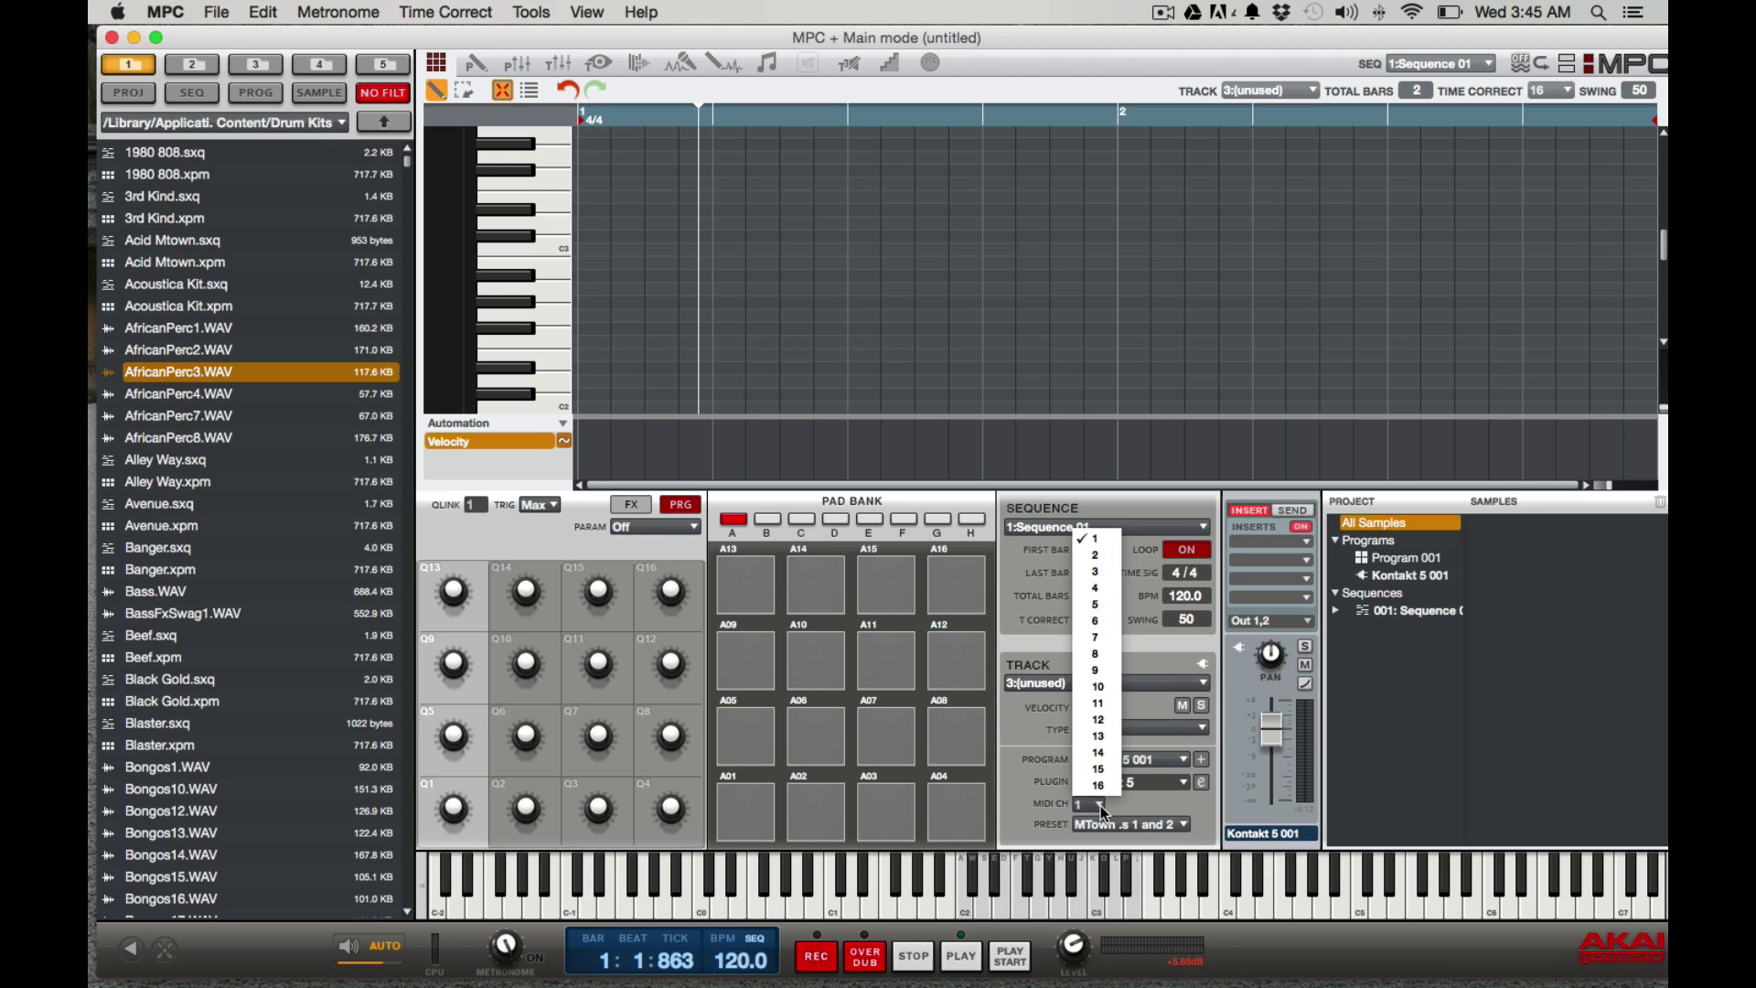
left_click(1101, 573)
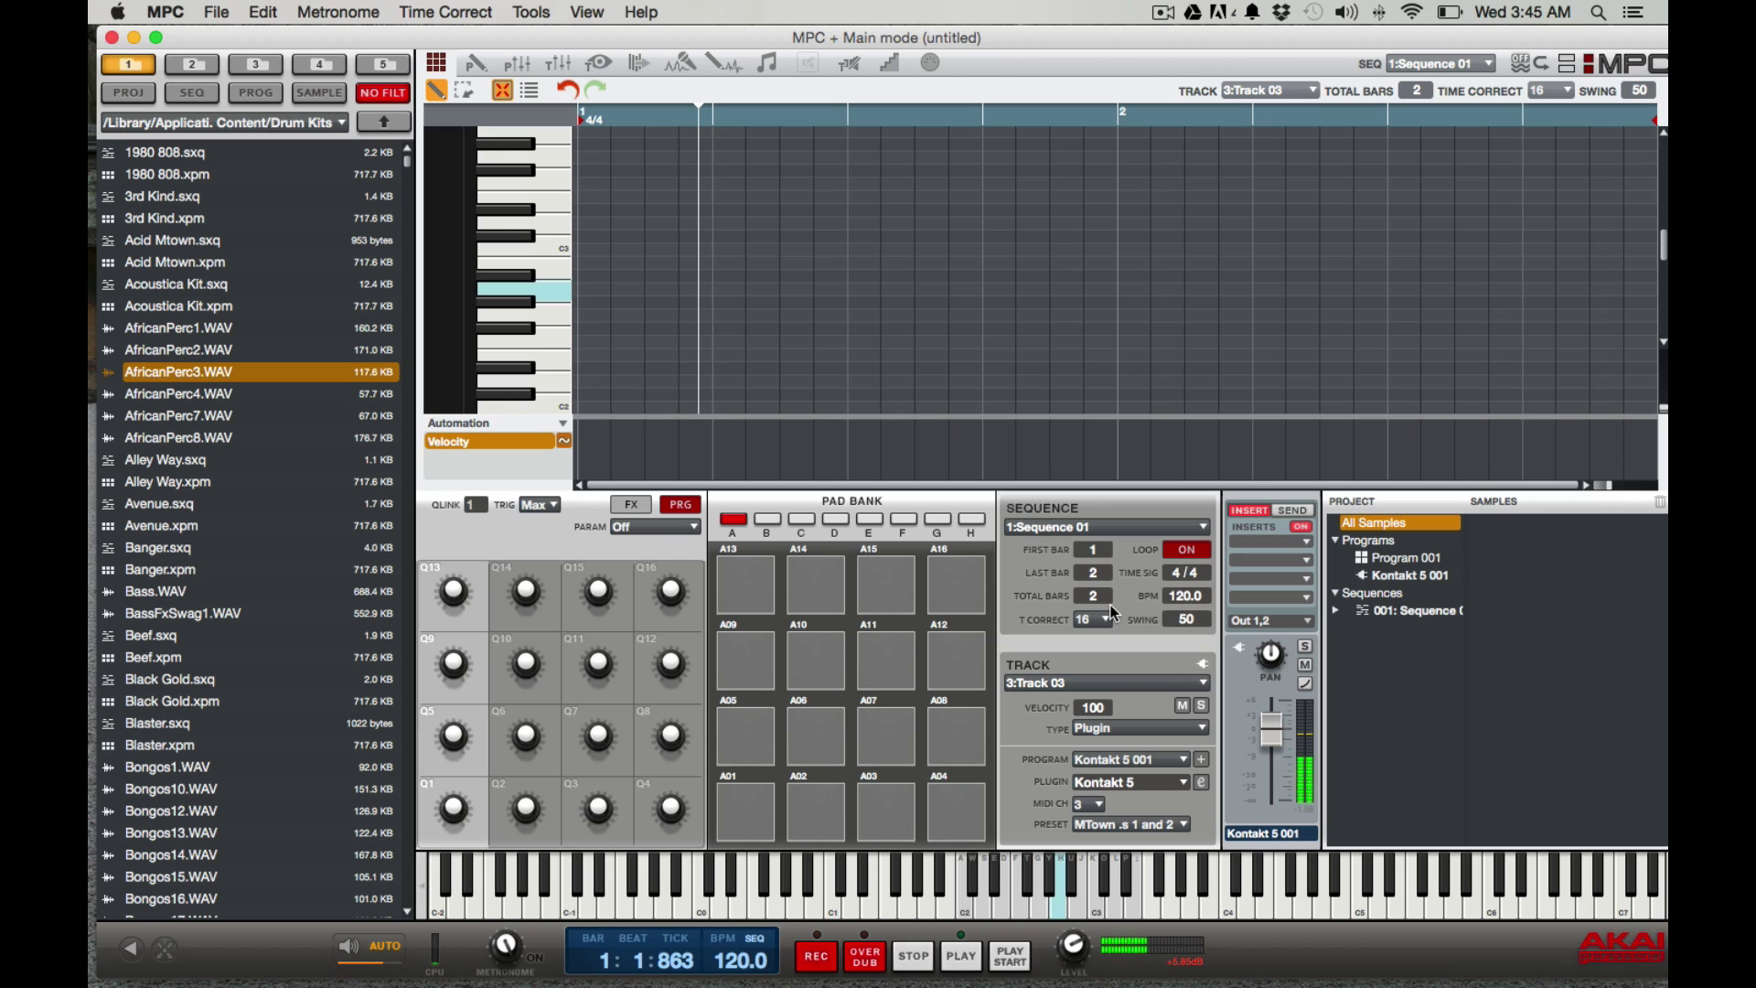
key("space")
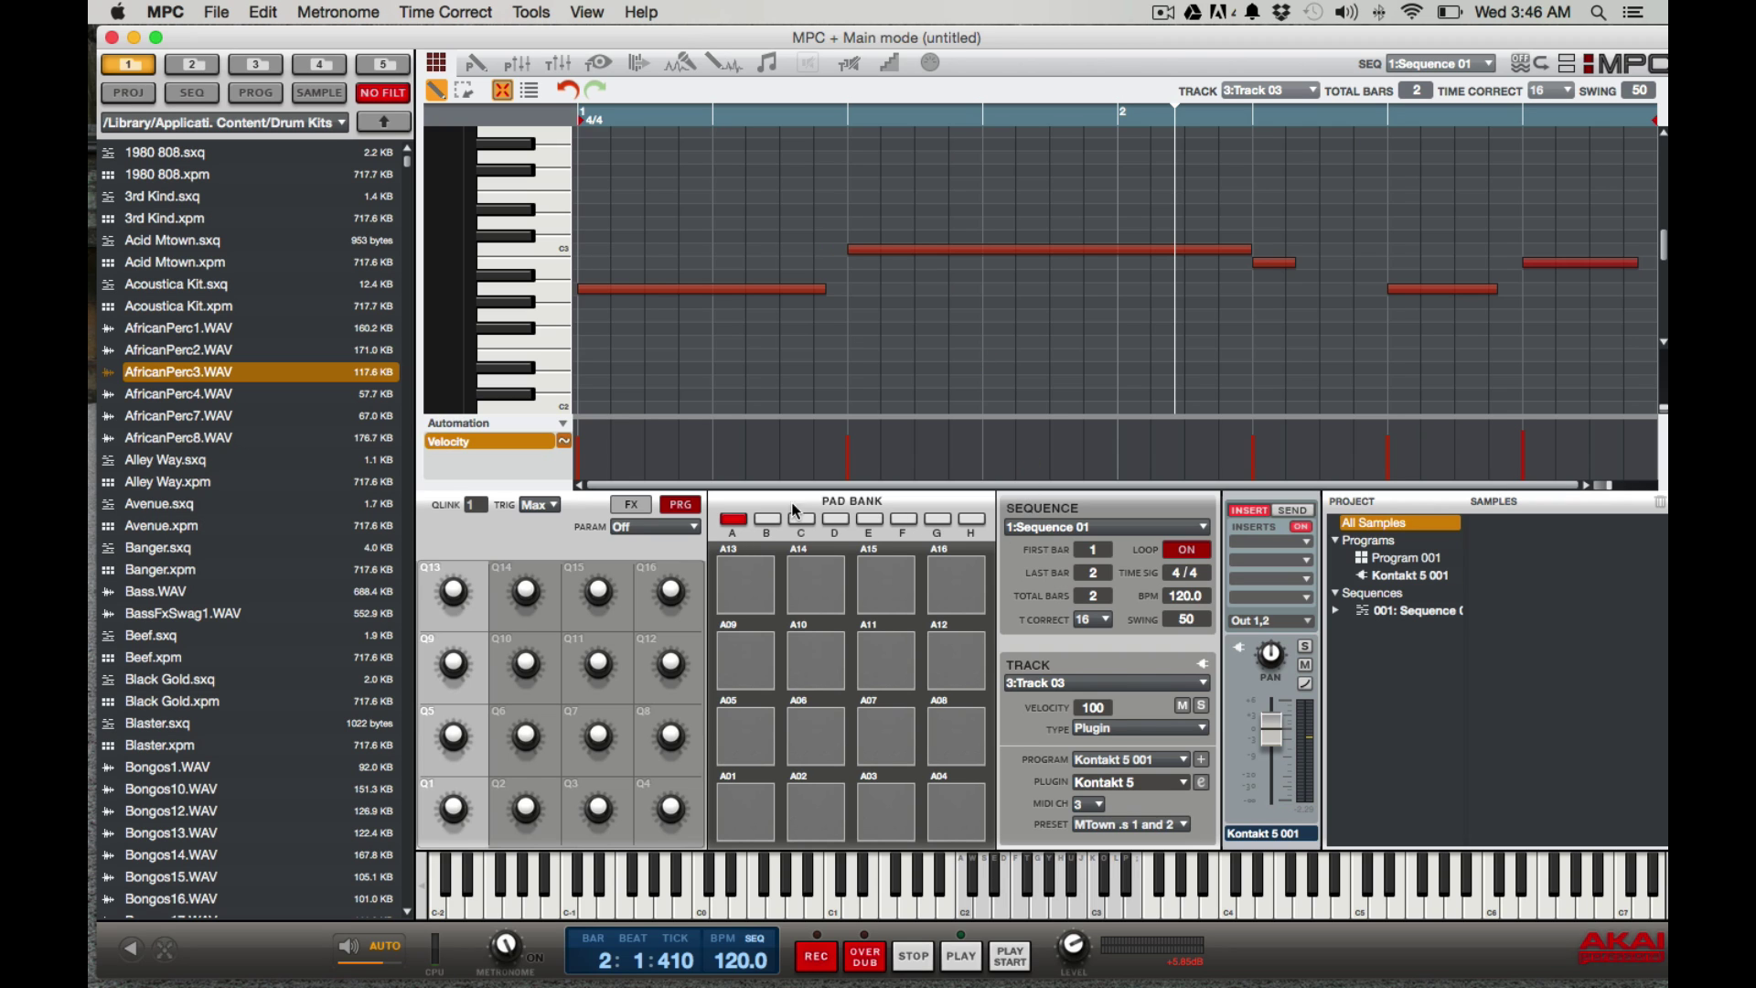
Step: Reopen the Kontakt 5 window, review the instruments stacked in its rack, and close the window
left_click(1201, 781)
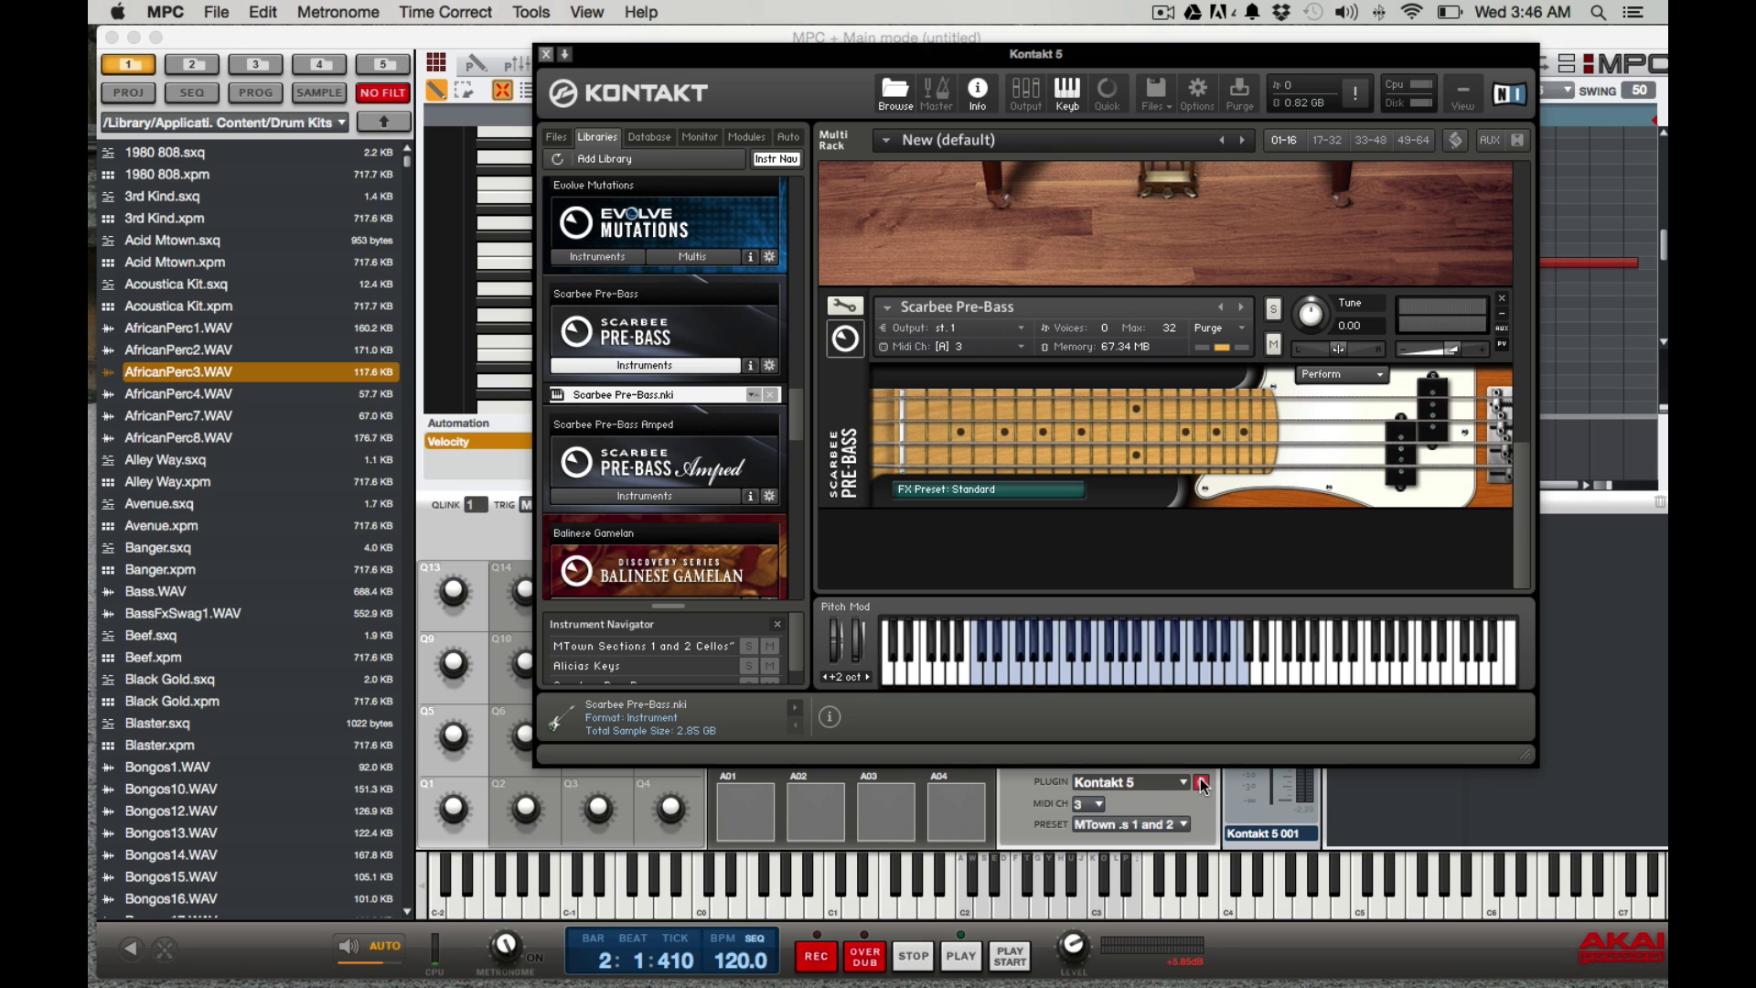
scroll(1091, 346, "up", 15)
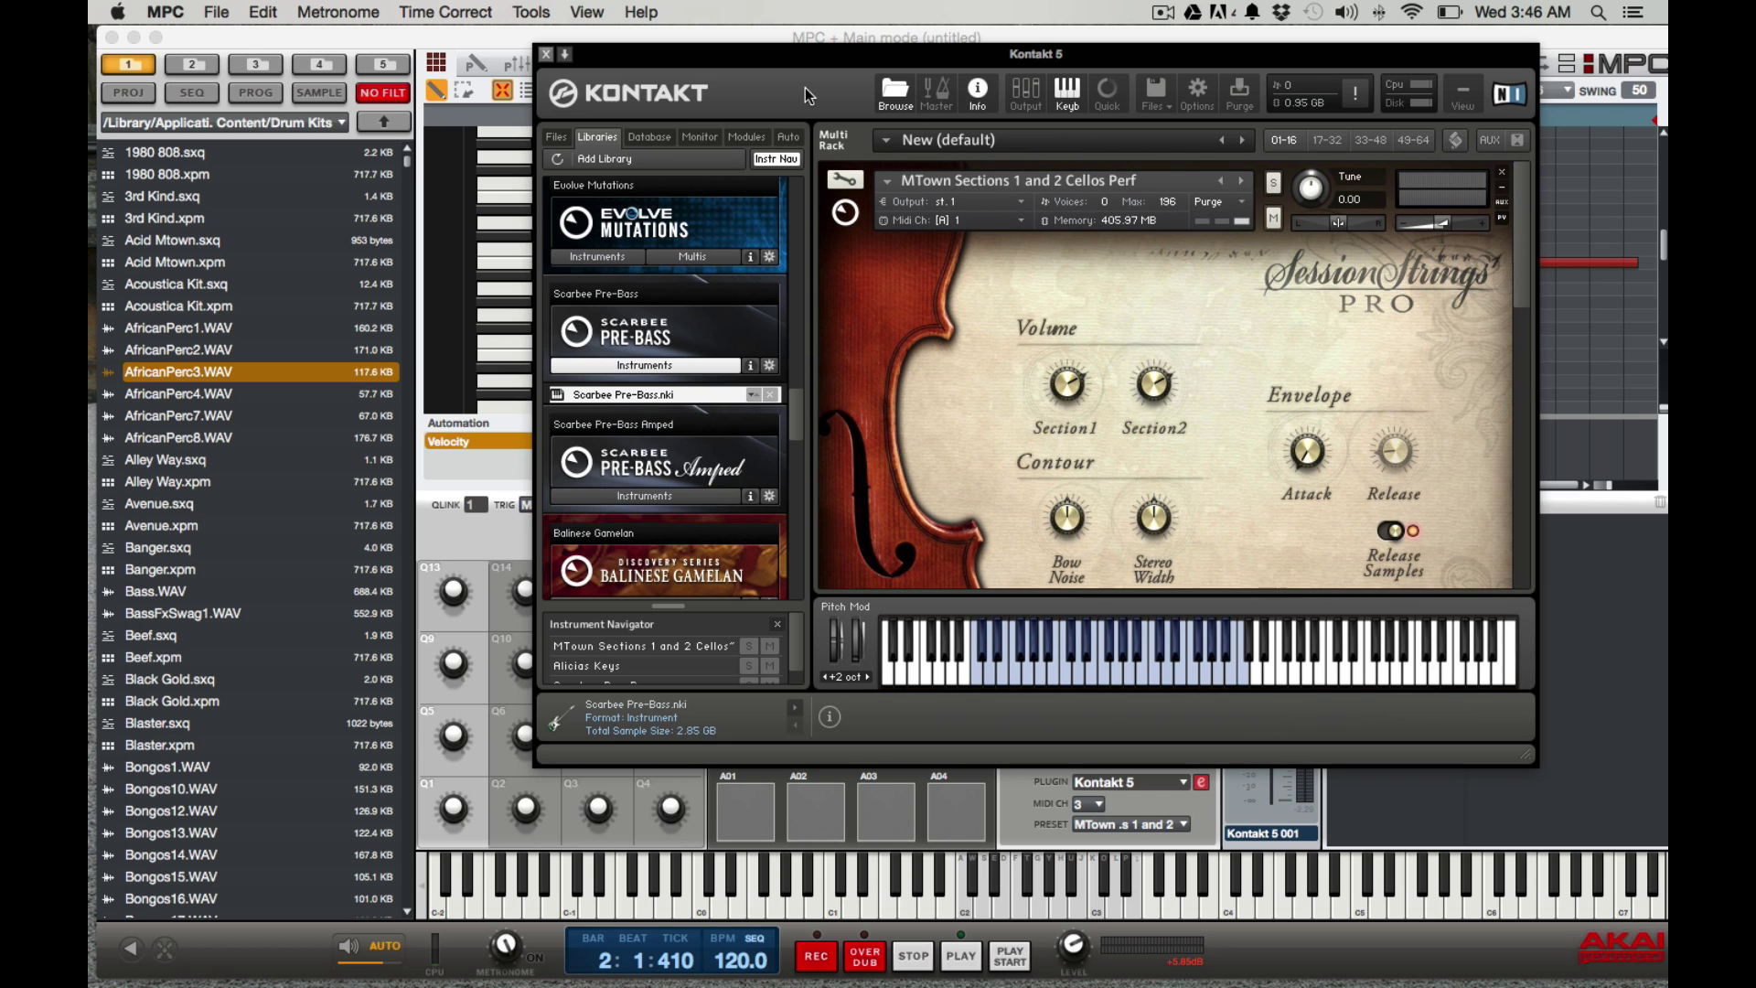
left_click_drag(841, 51, 795, 52)
scroll(1056, 375, "down", 3)
scroll(1057, 375, "down", 3)
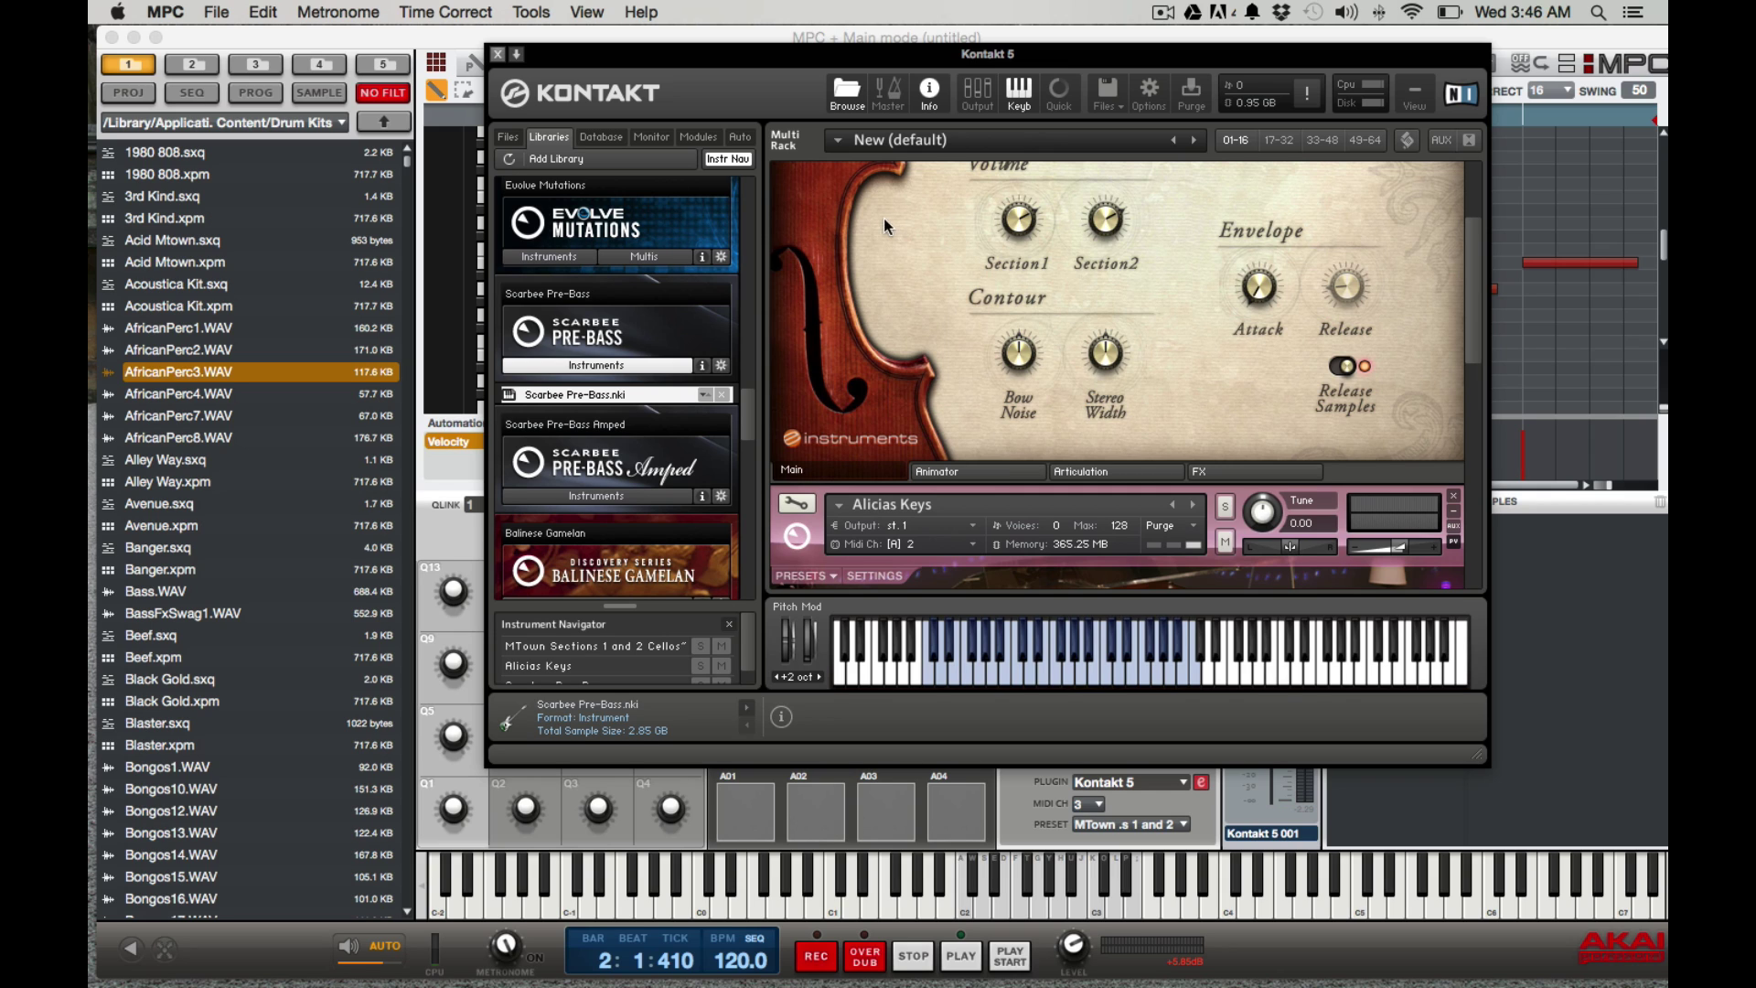
left_click(497, 54)
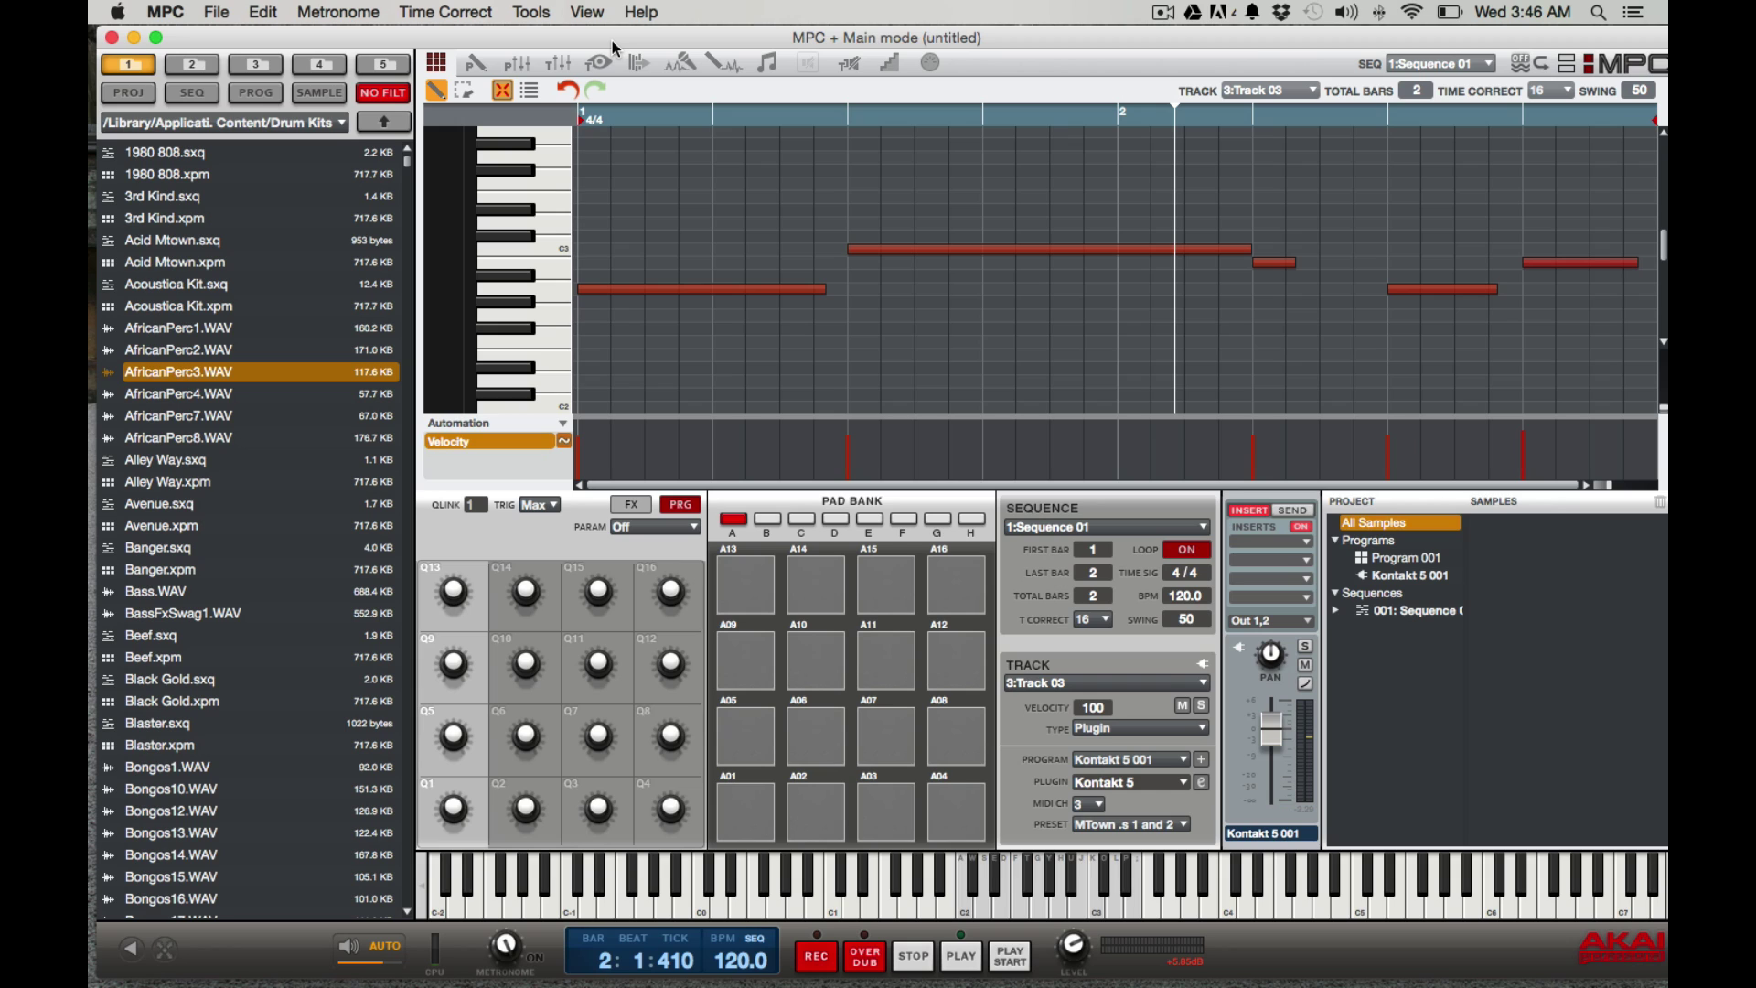
Step: Play the sequence in the track mixer, muting and unmuting the Kontakt 5 001 program to hear what it controls
key("super+4")
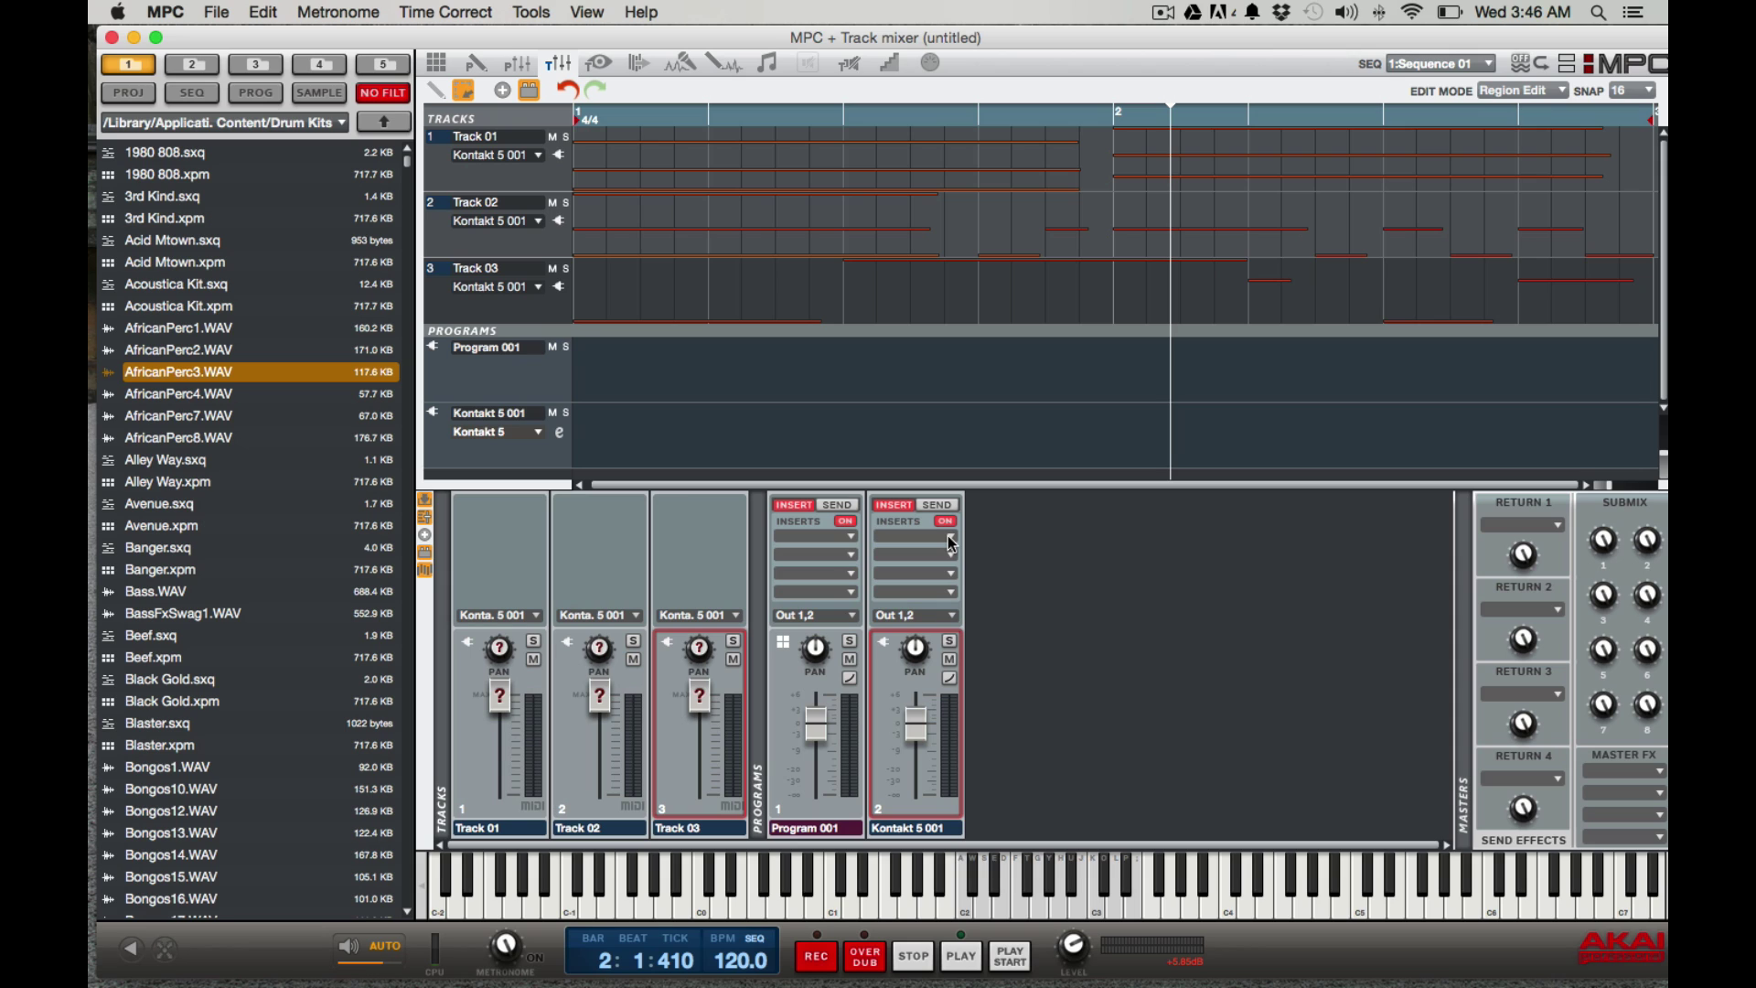
key("space")
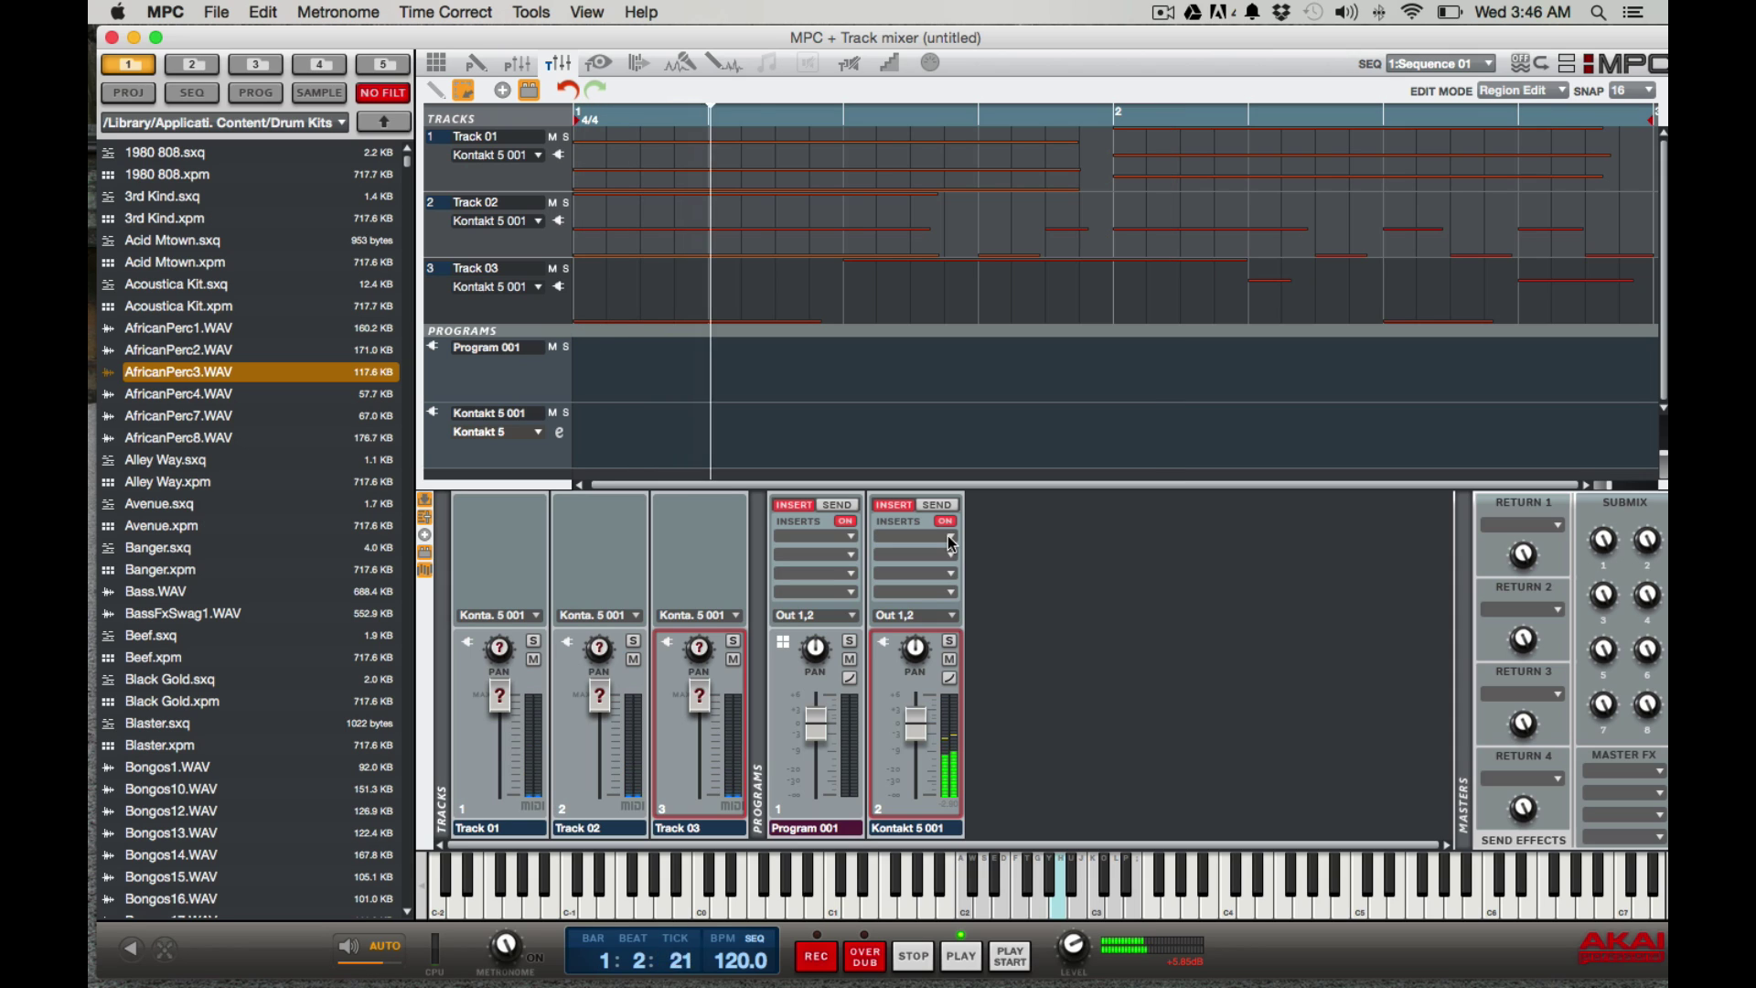
left_click(949, 659)
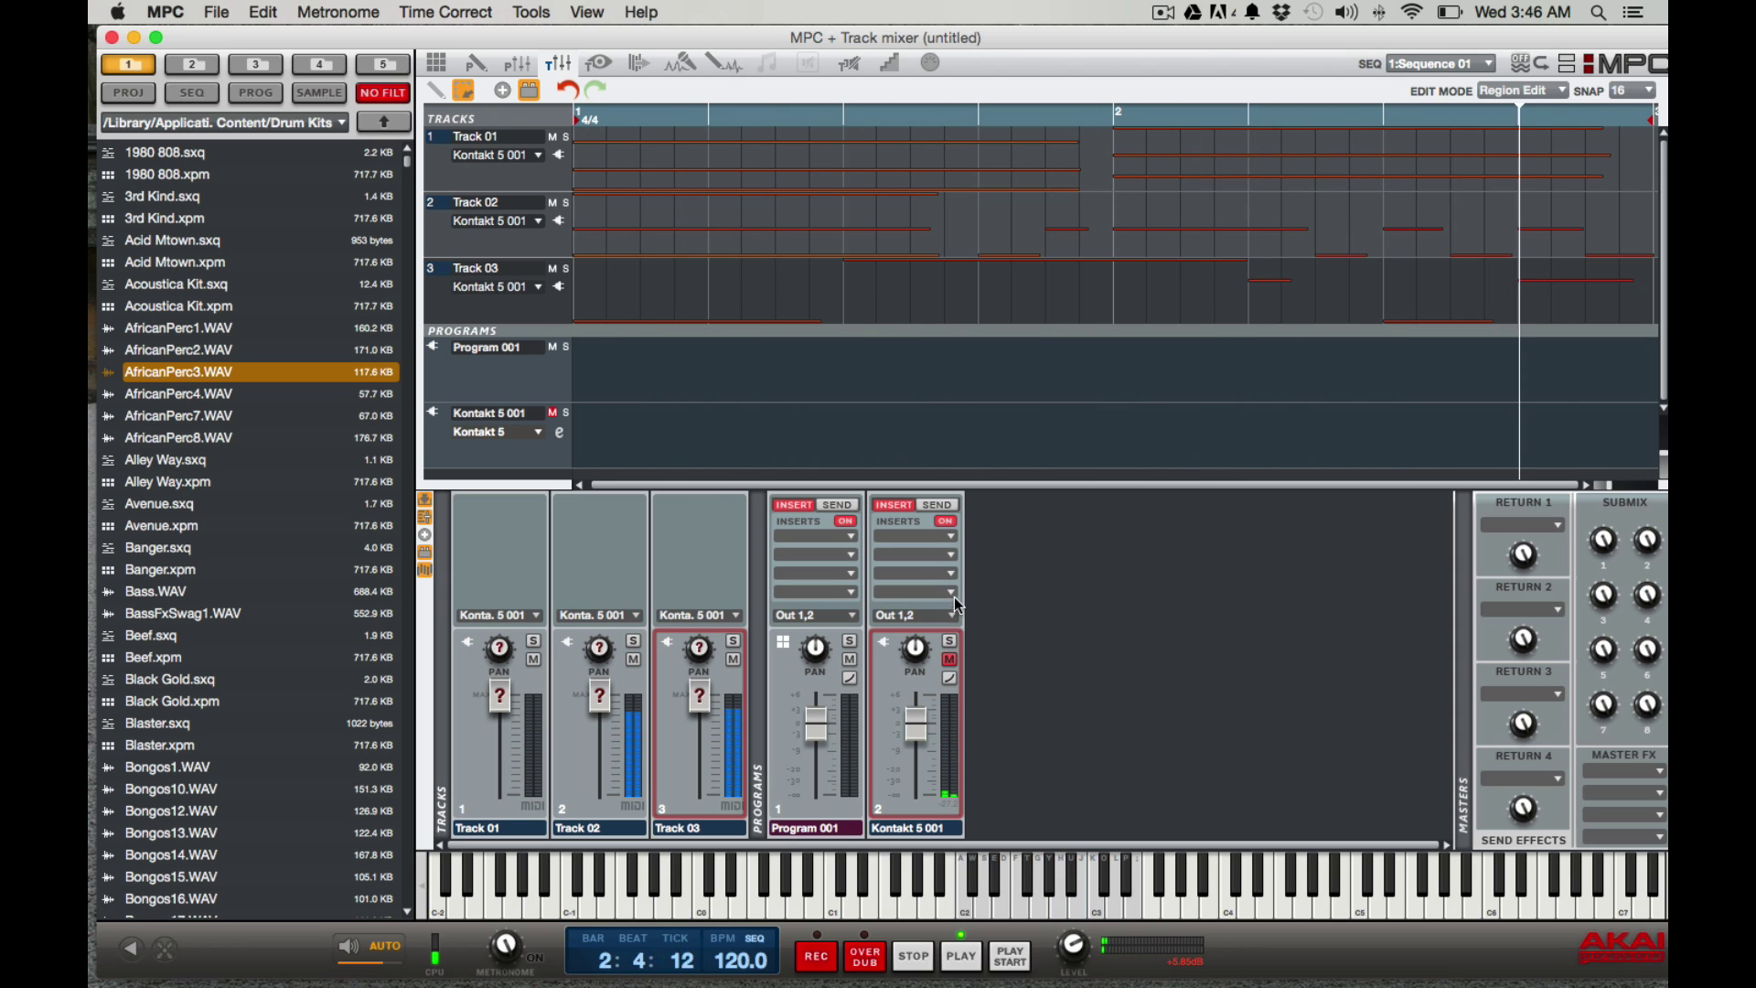
left_click(950, 659)
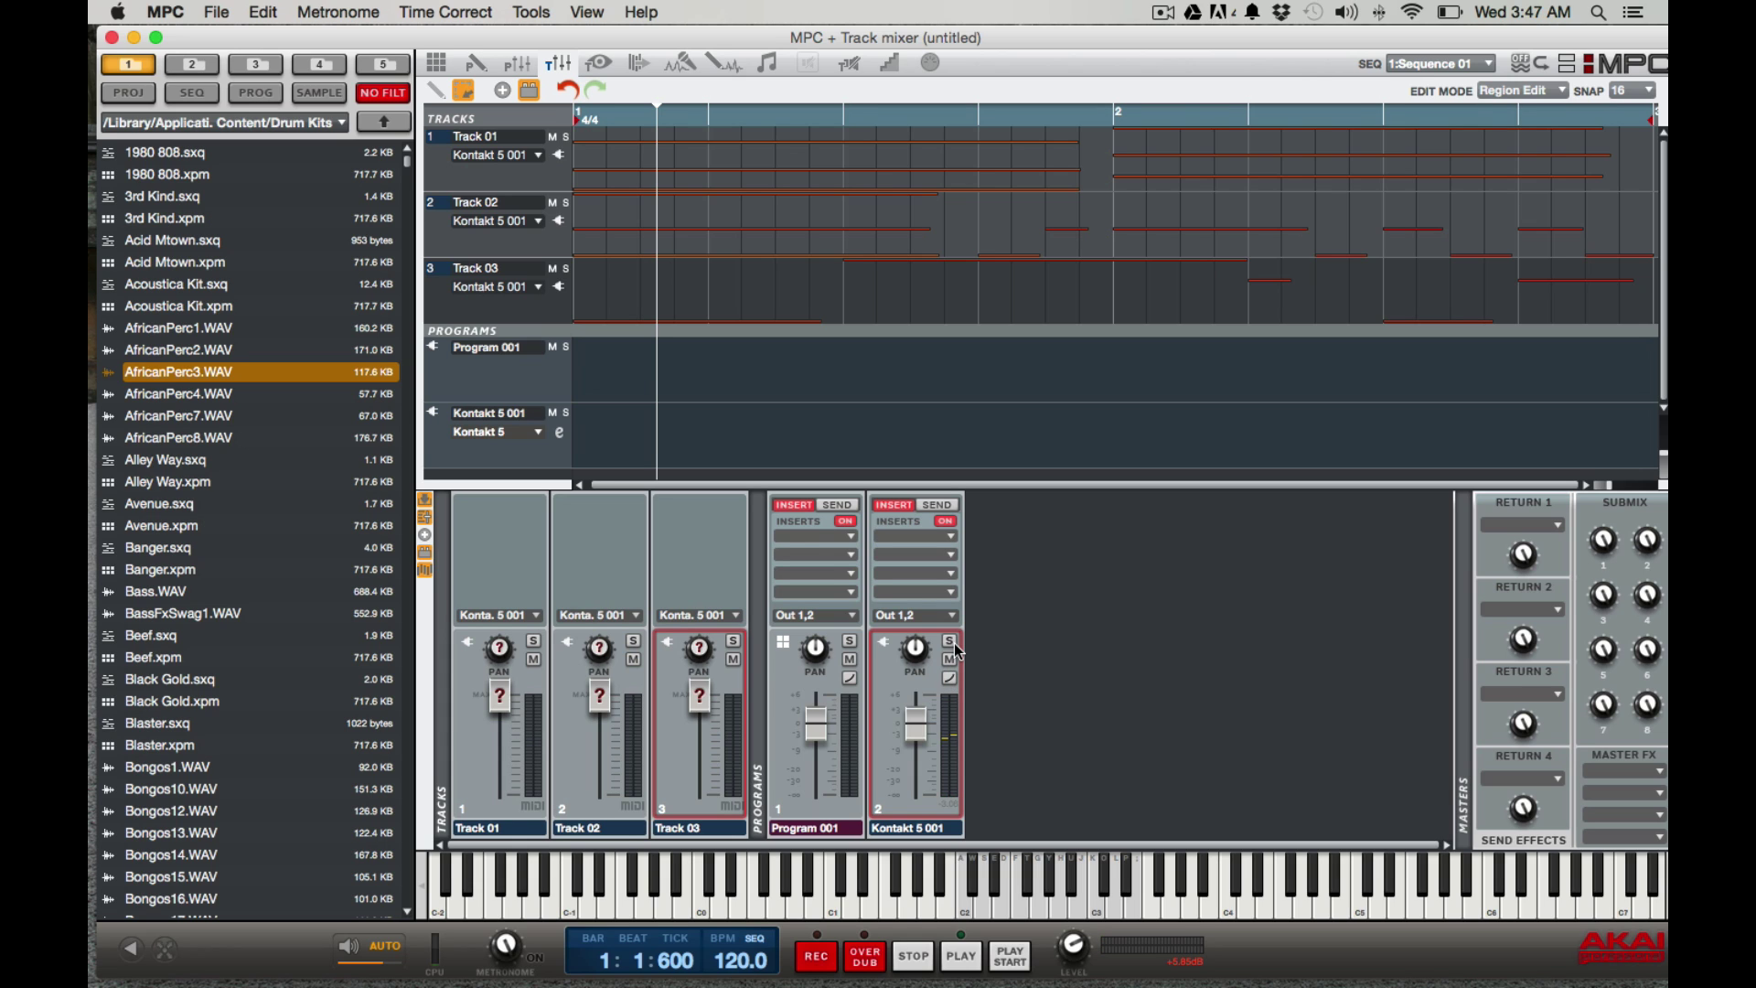
Step: Return to the main mode and duplicate the Kontakt 5 001 program twice in the project
key("super+1")
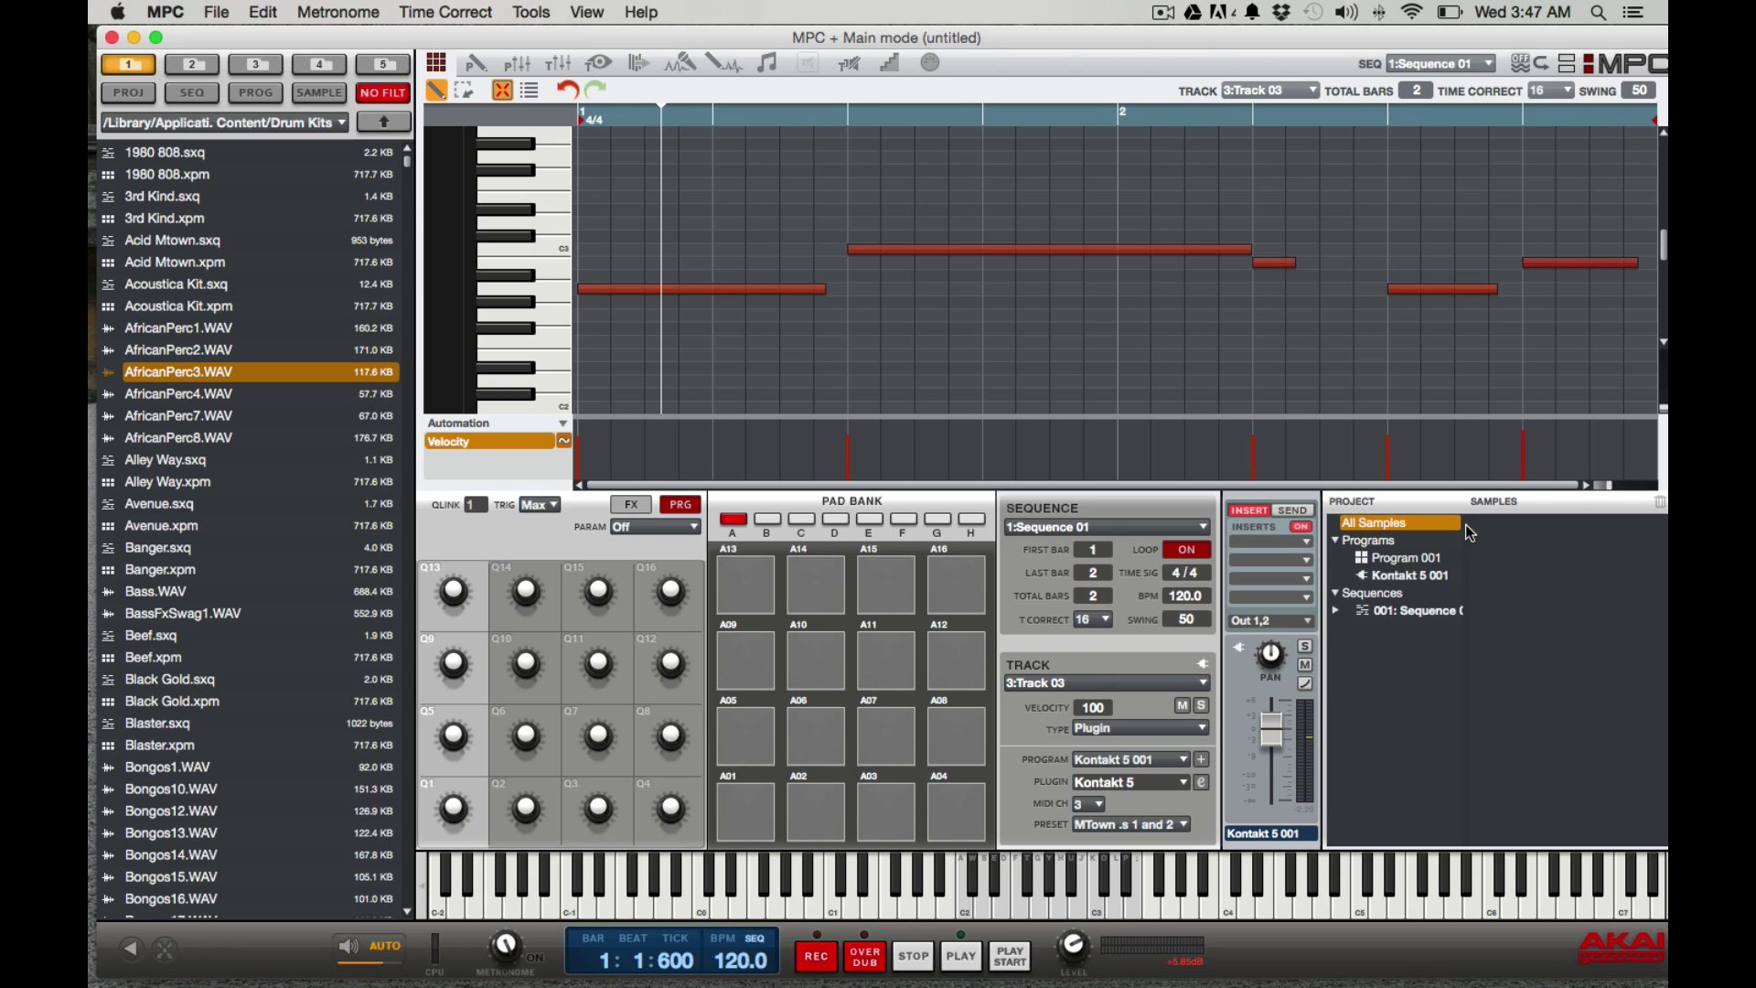
left_click(1402, 574)
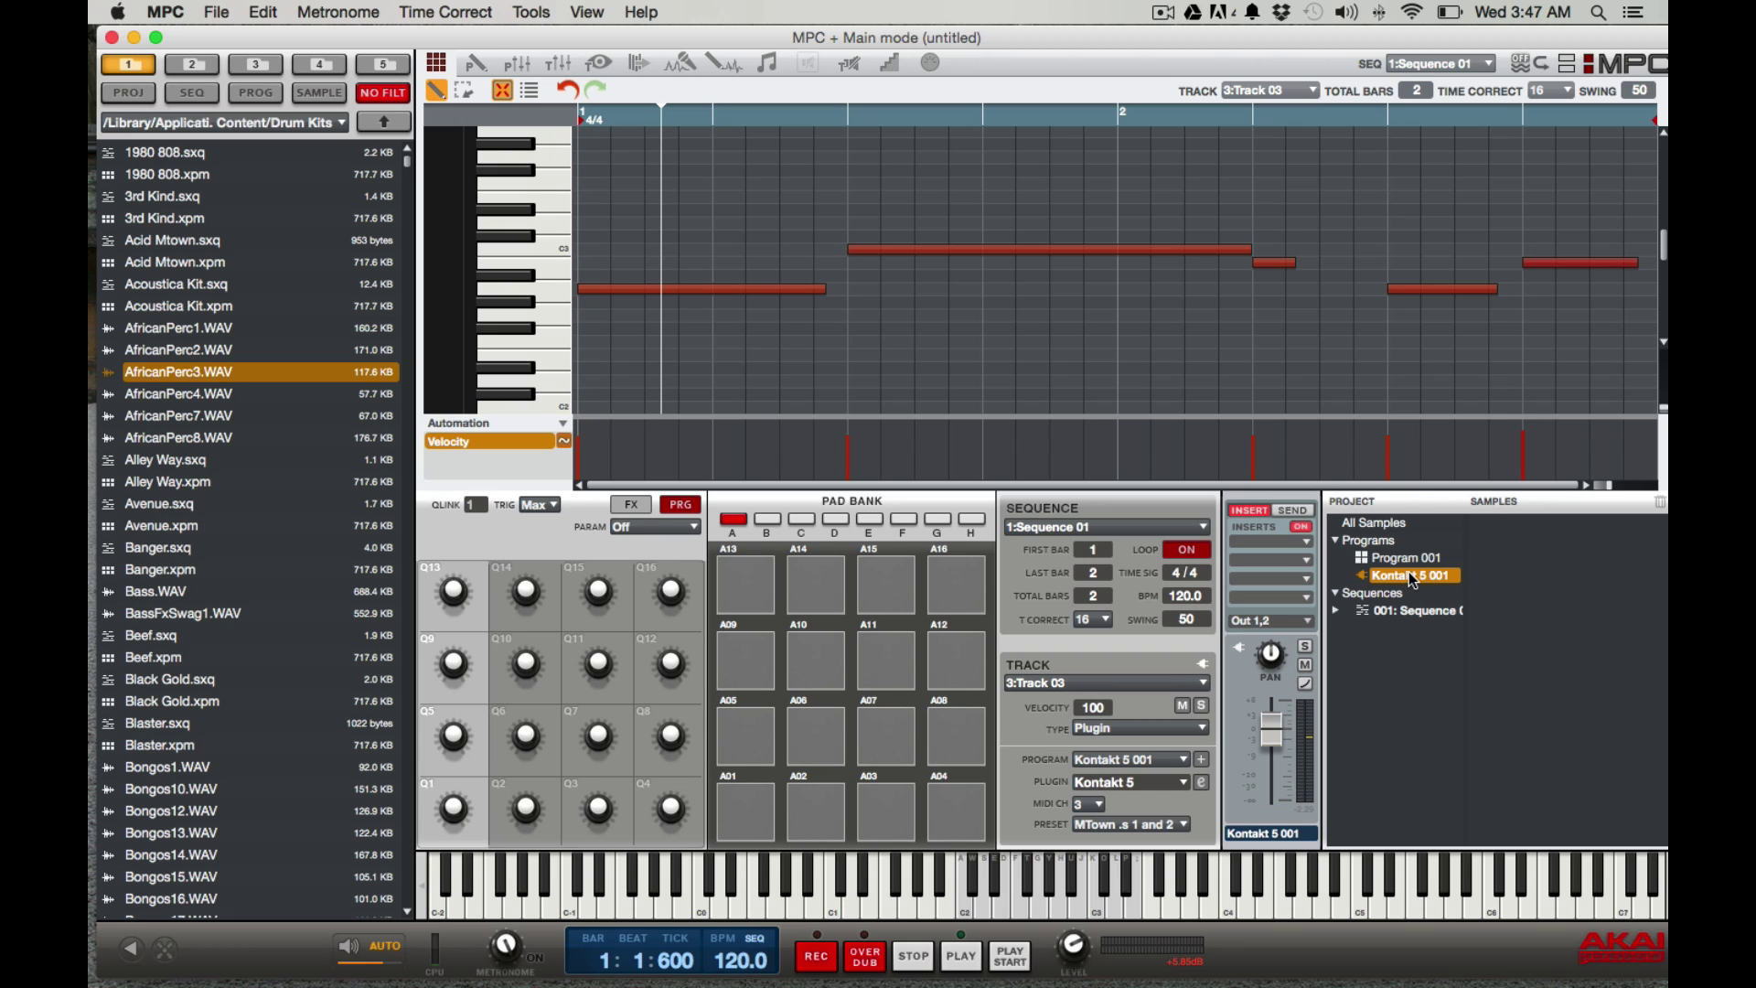
right_click(1409, 572)
left_click(1309, 482)
right_click(1422, 581)
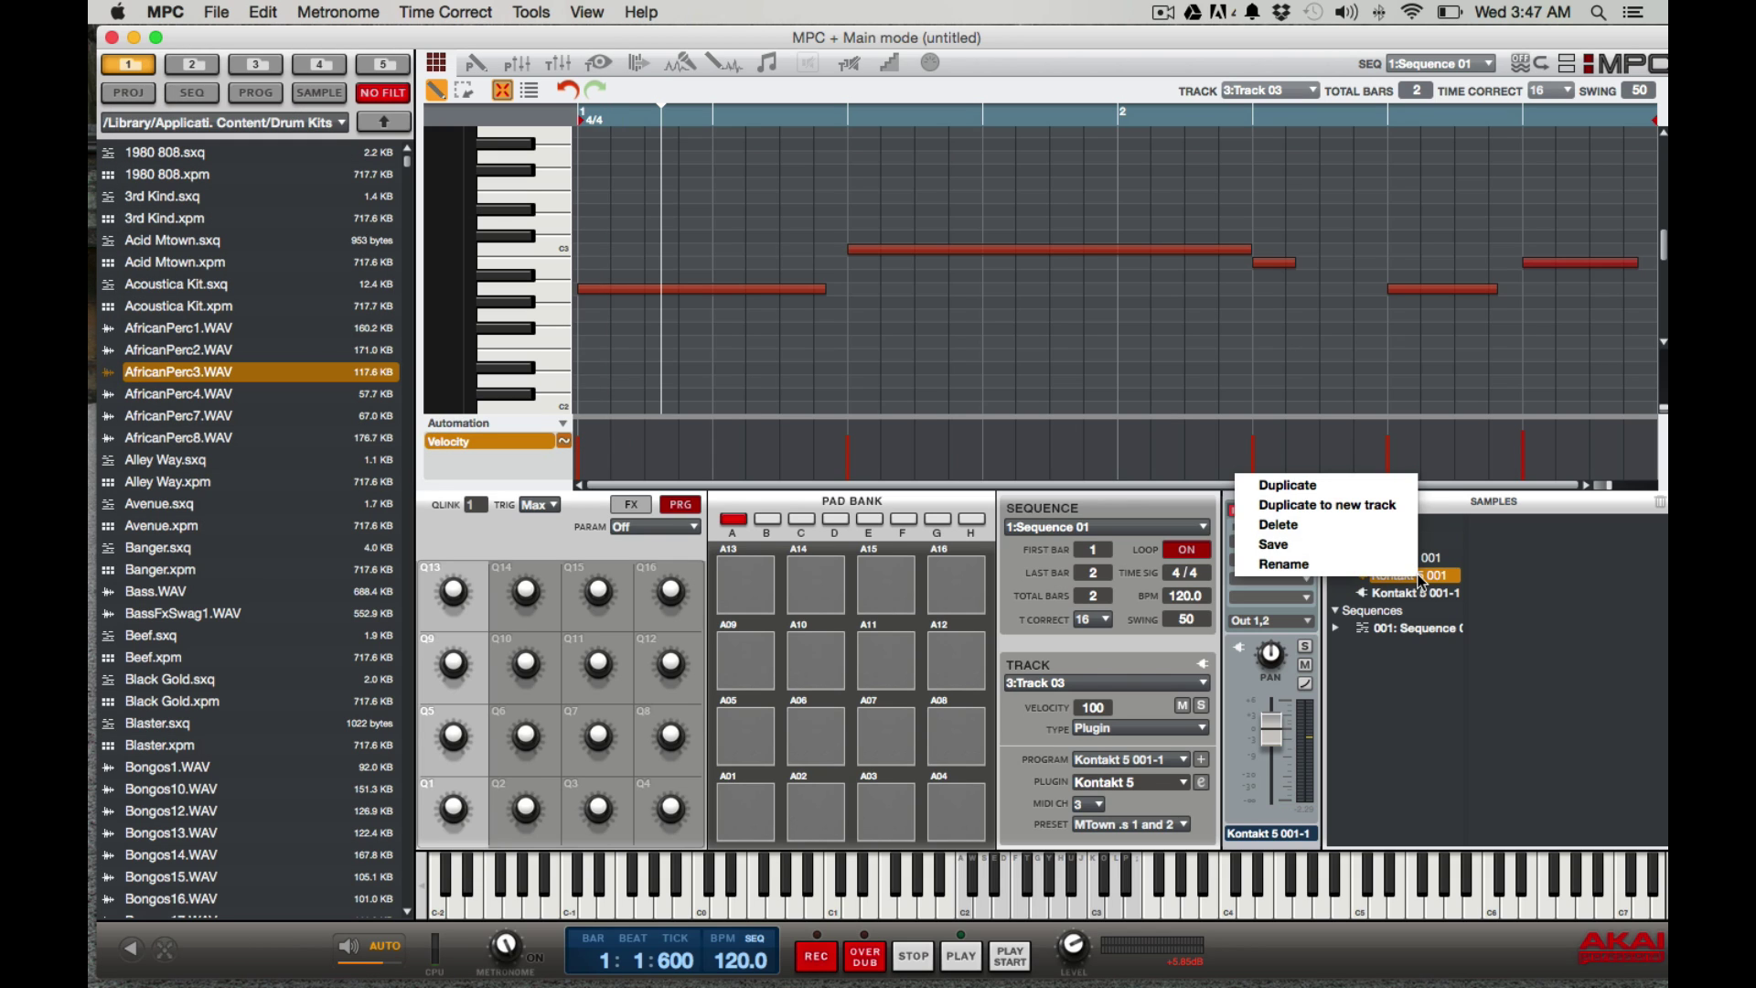
left_click(1359, 490)
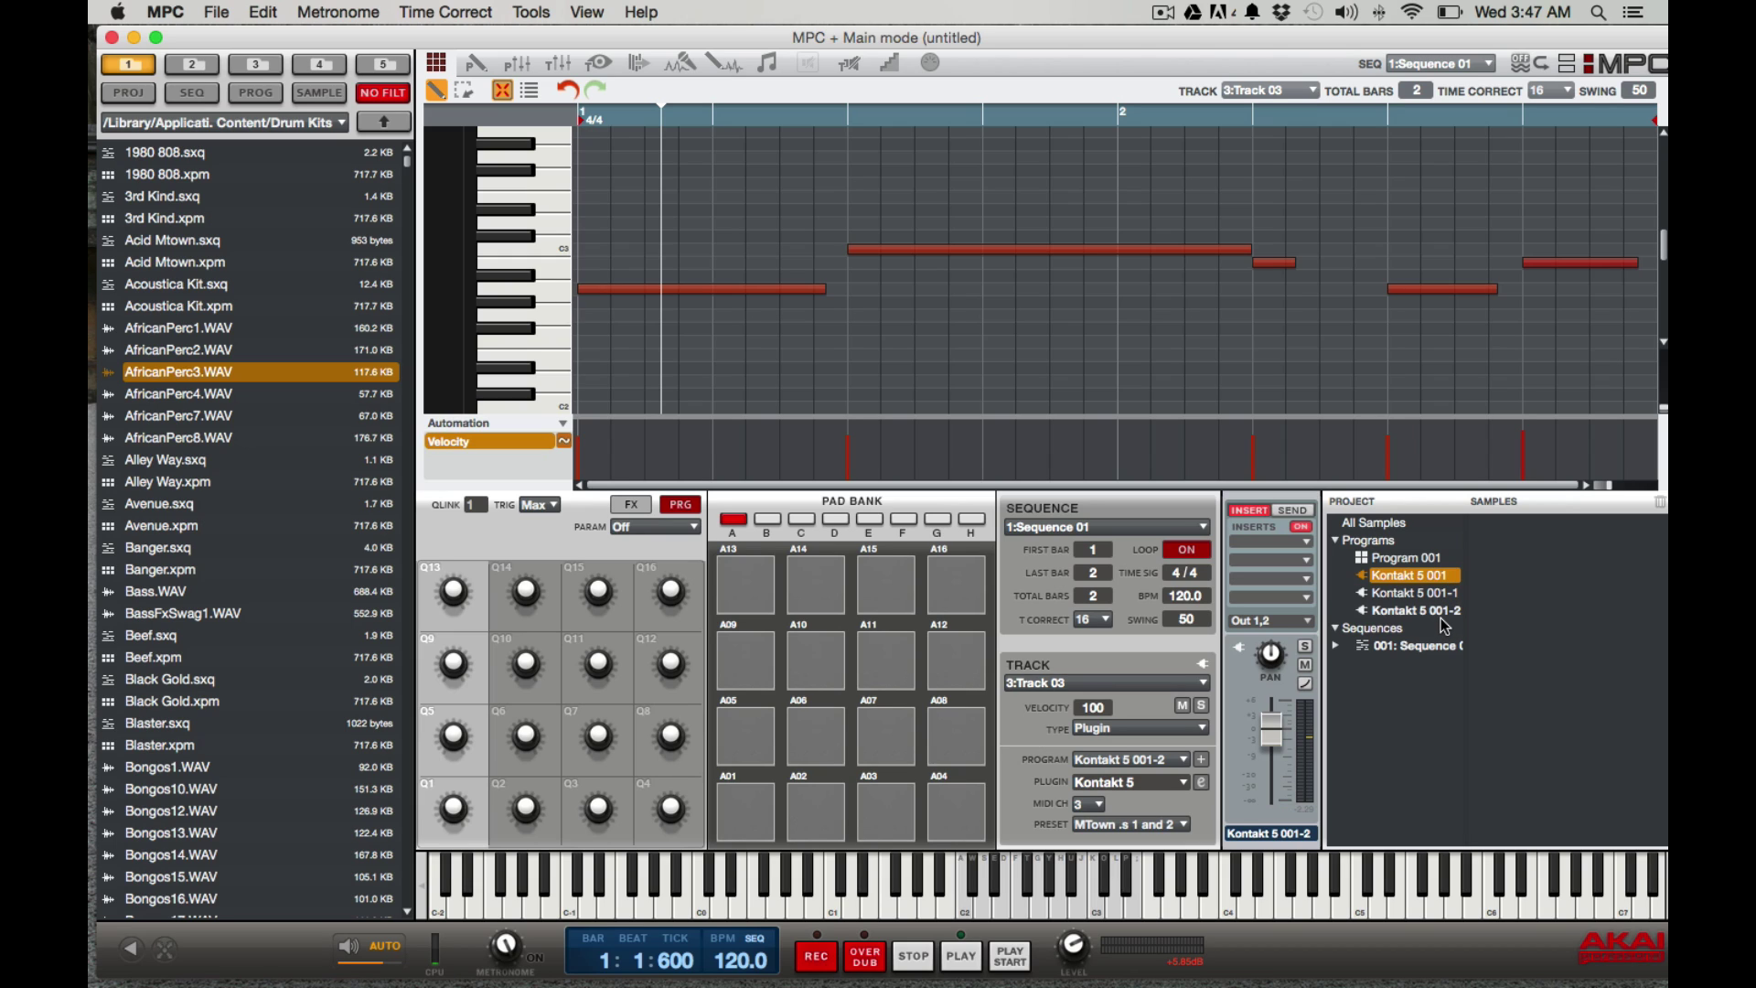
Step: Check track 1's program assignment and assign the Kontakt 5 001-1 program to track 2
left_click(1204, 686)
left_click(1088, 702)
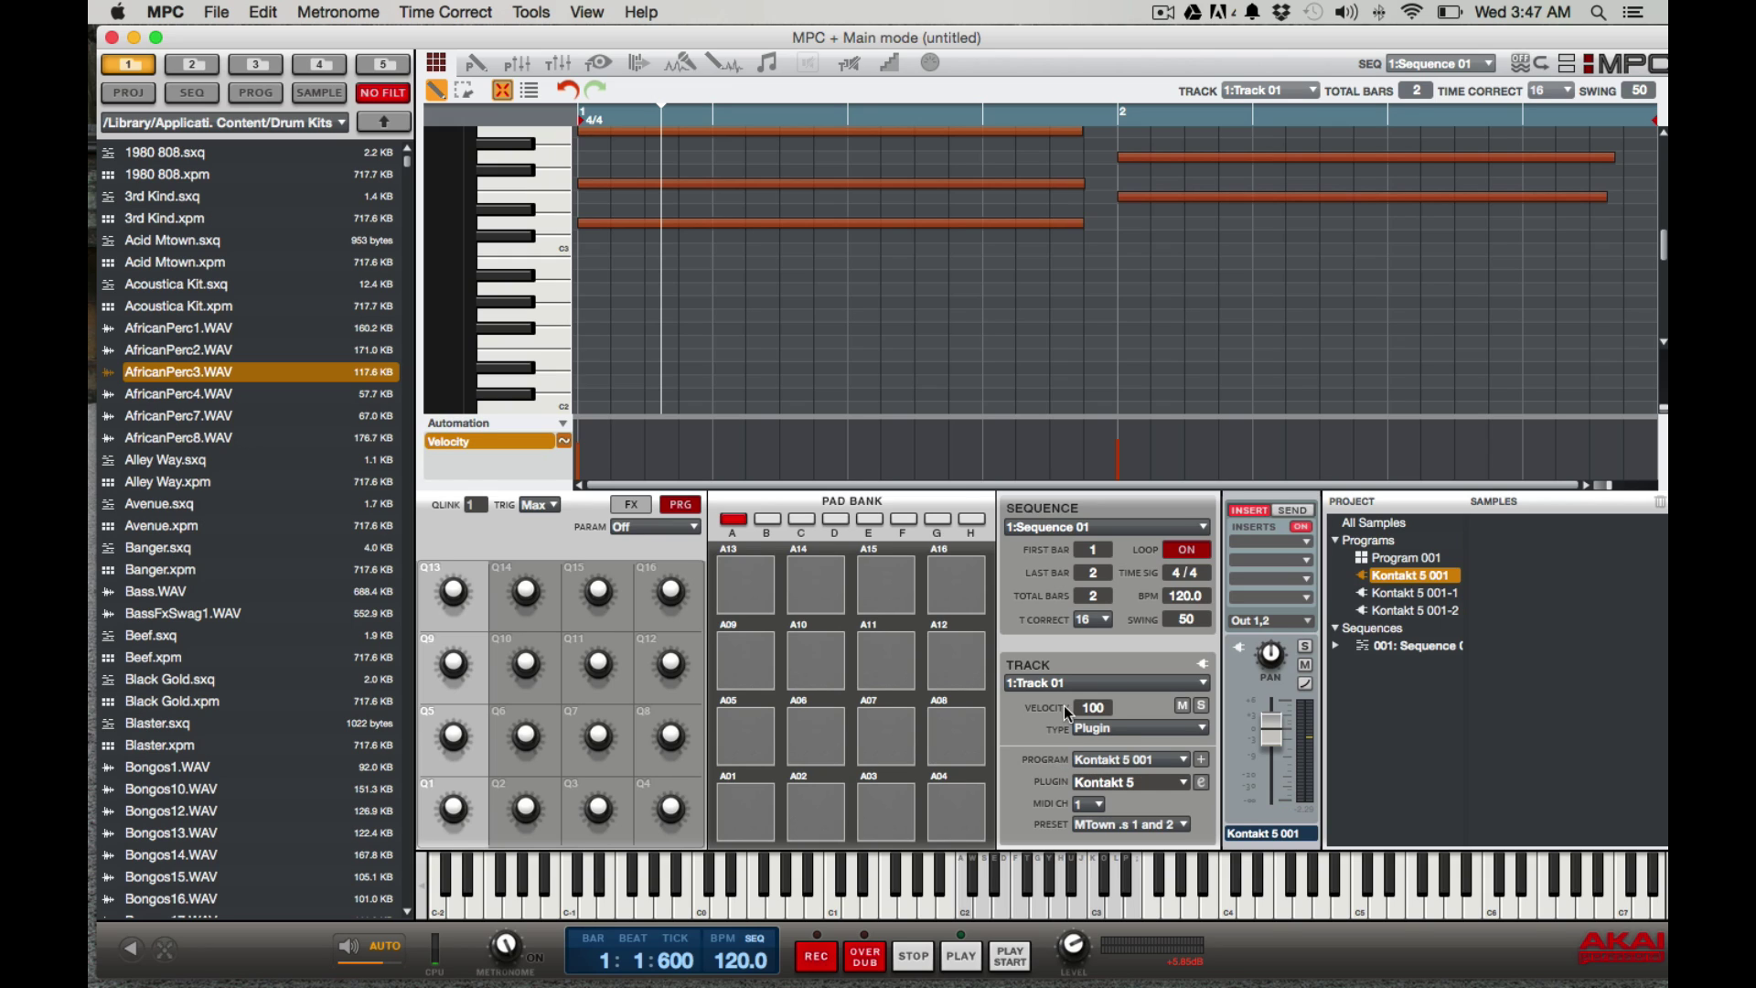
left_click(1204, 688)
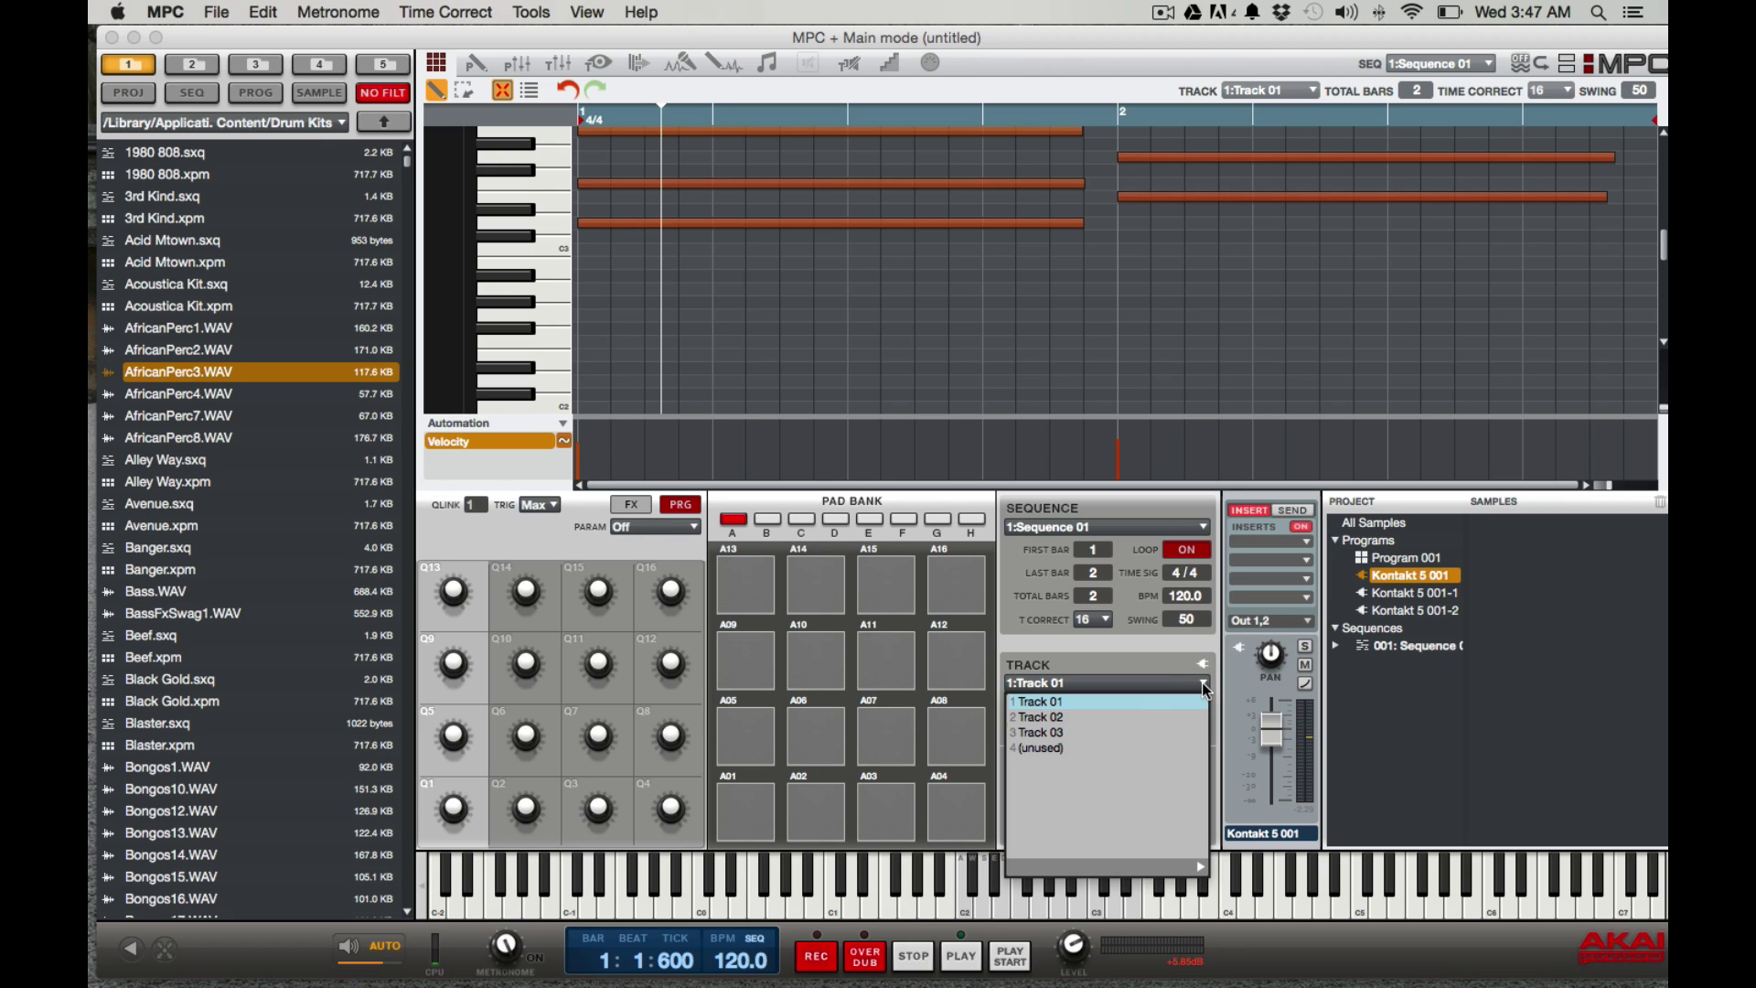
left_click(1146, 717)
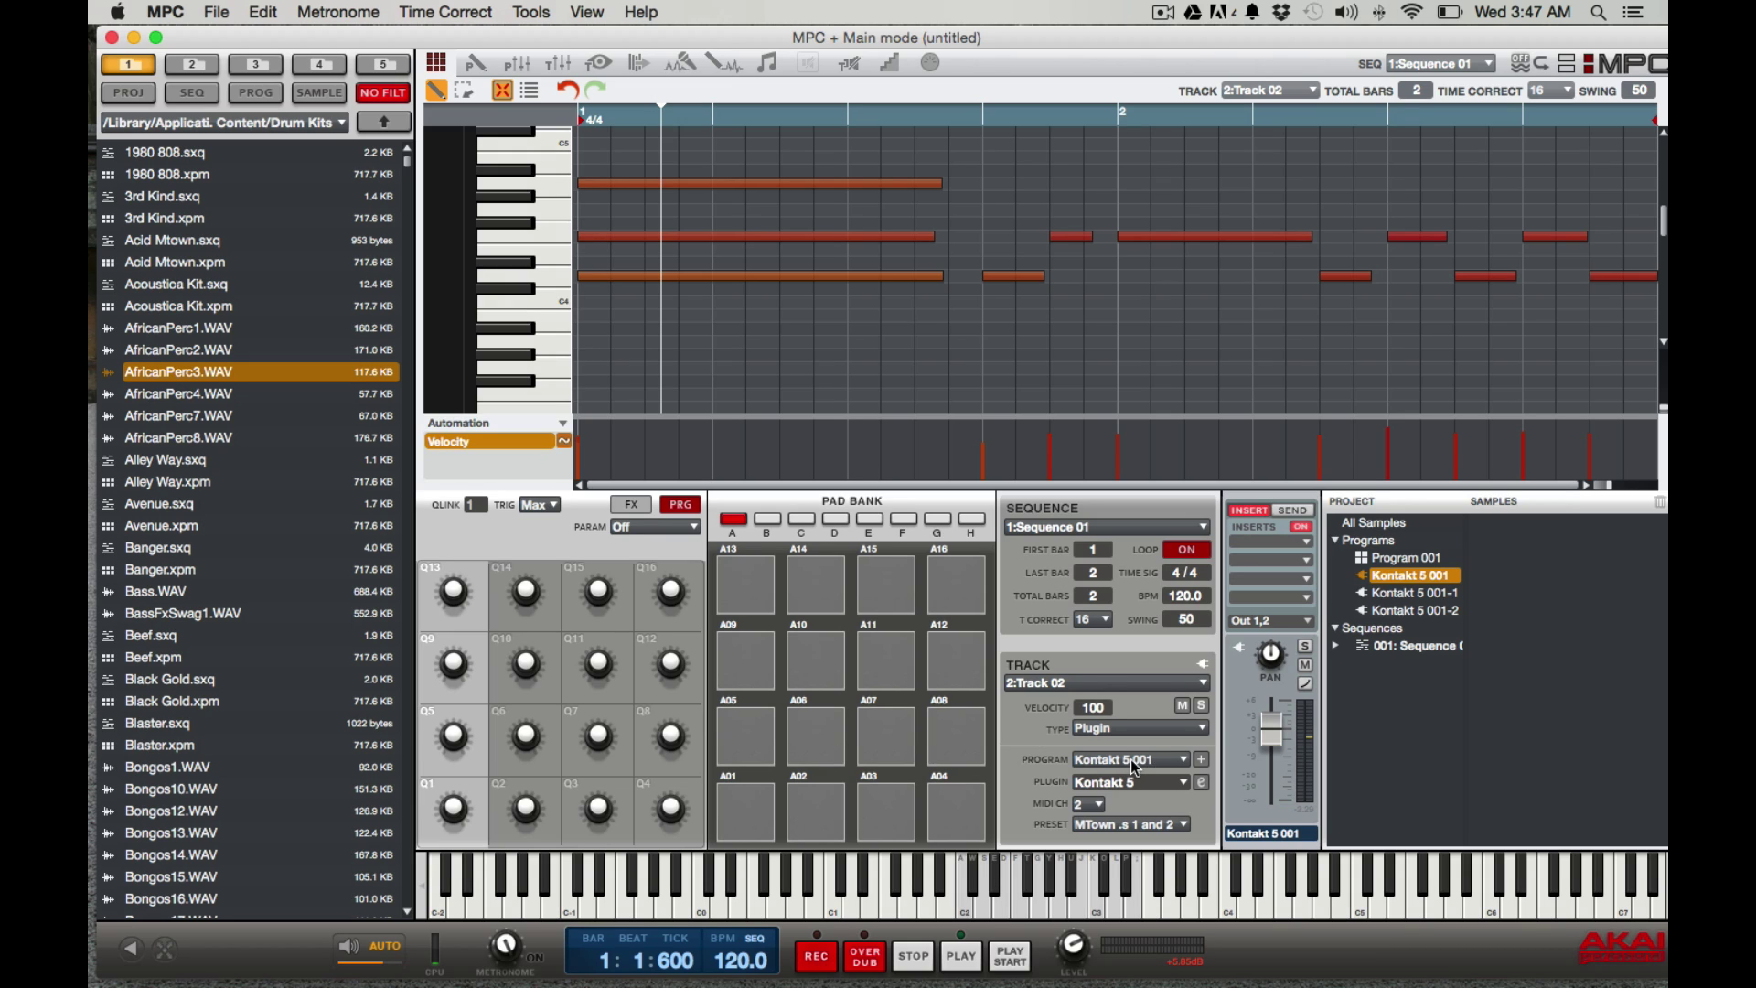
left_click(1183, 760)
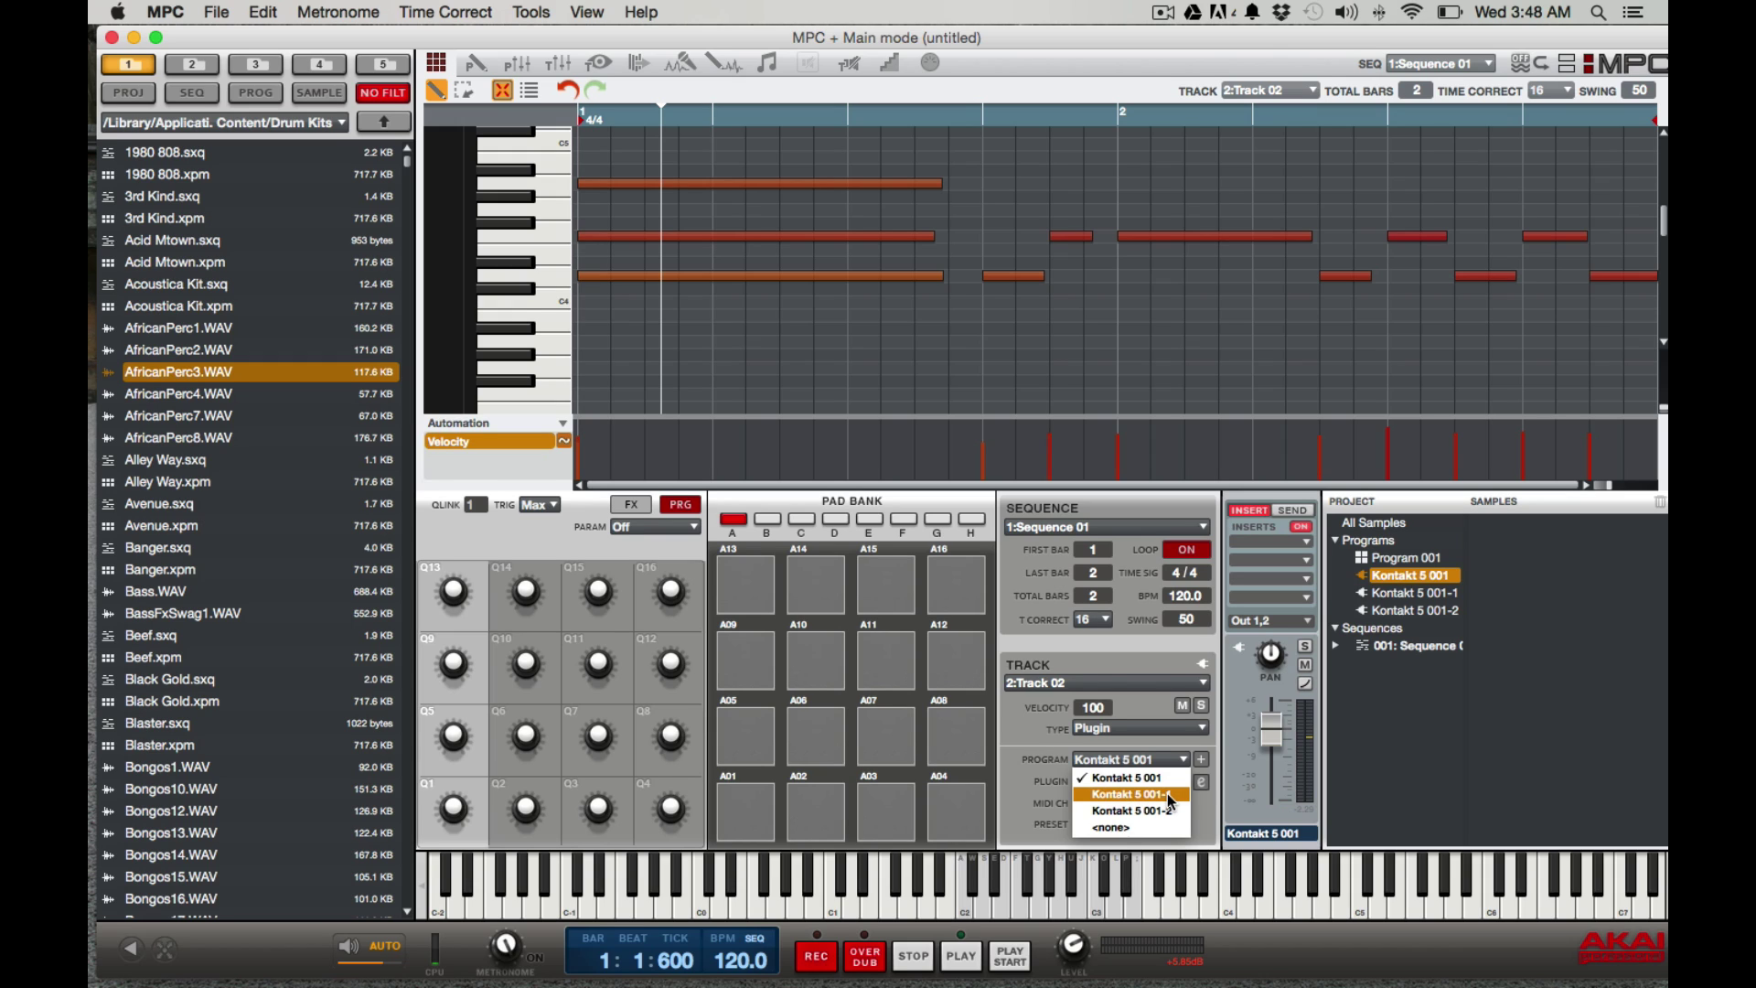
left_click(1167, 793)
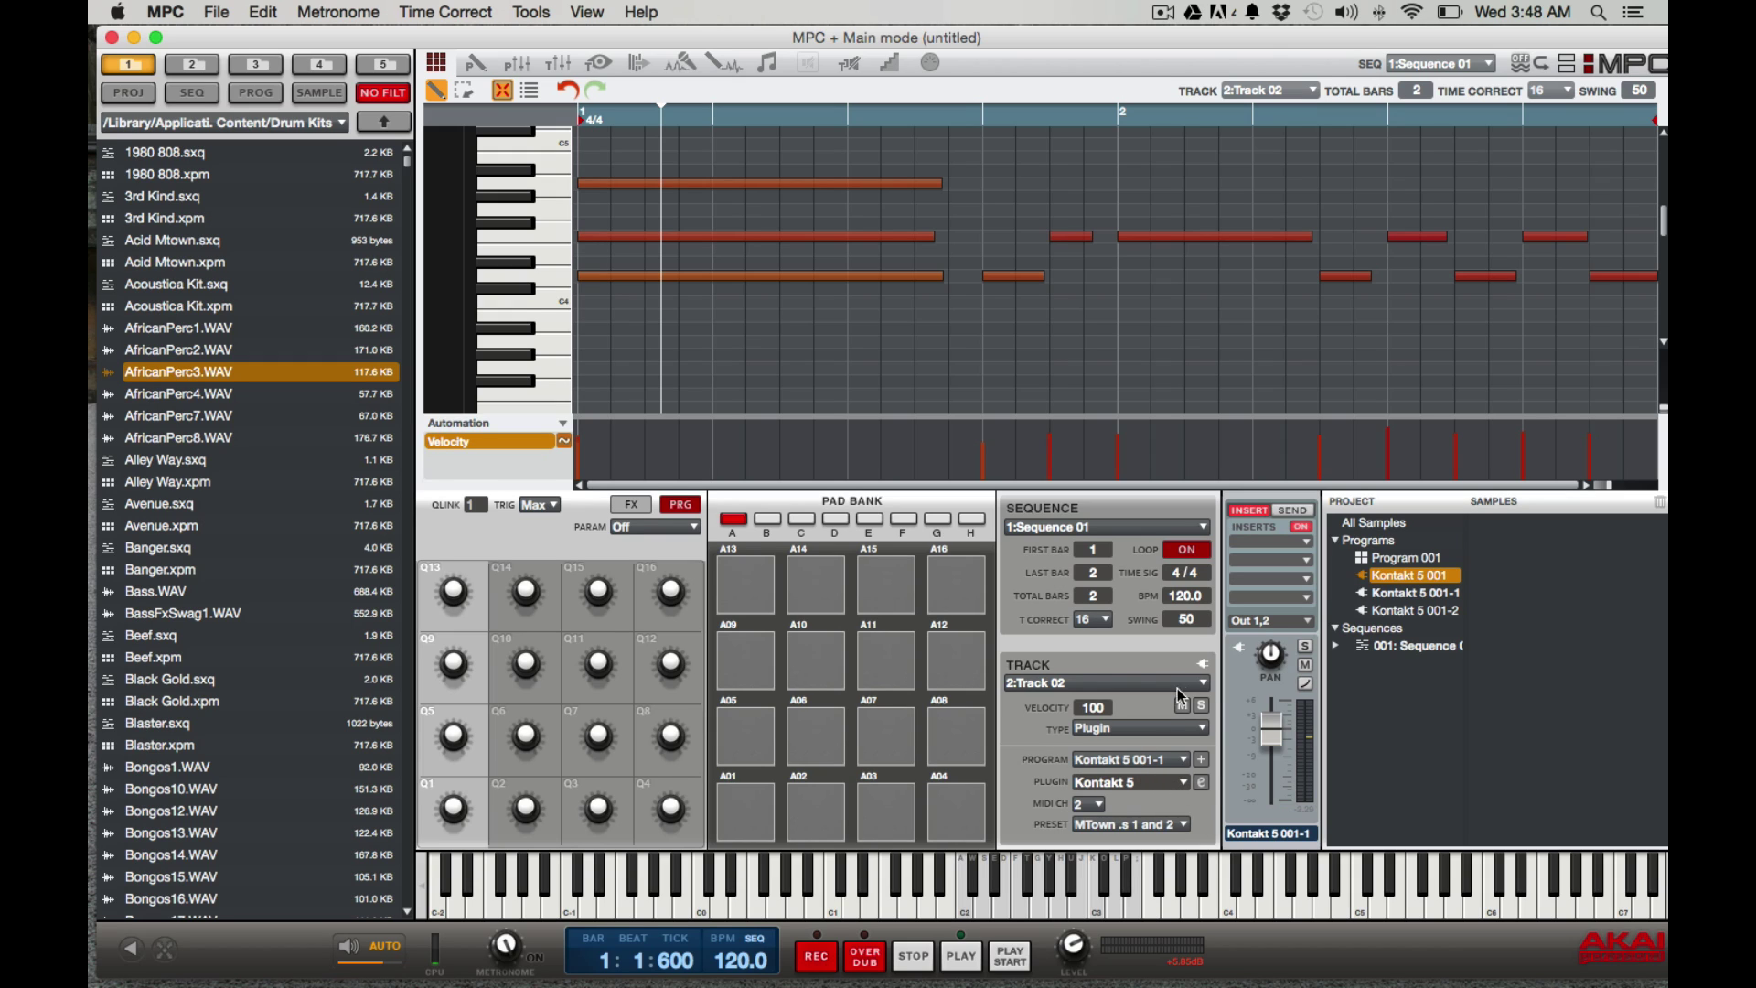
Step: Select track 3 and assign the Kontakt 5 001-2 program to it
left_click(1206, 684)
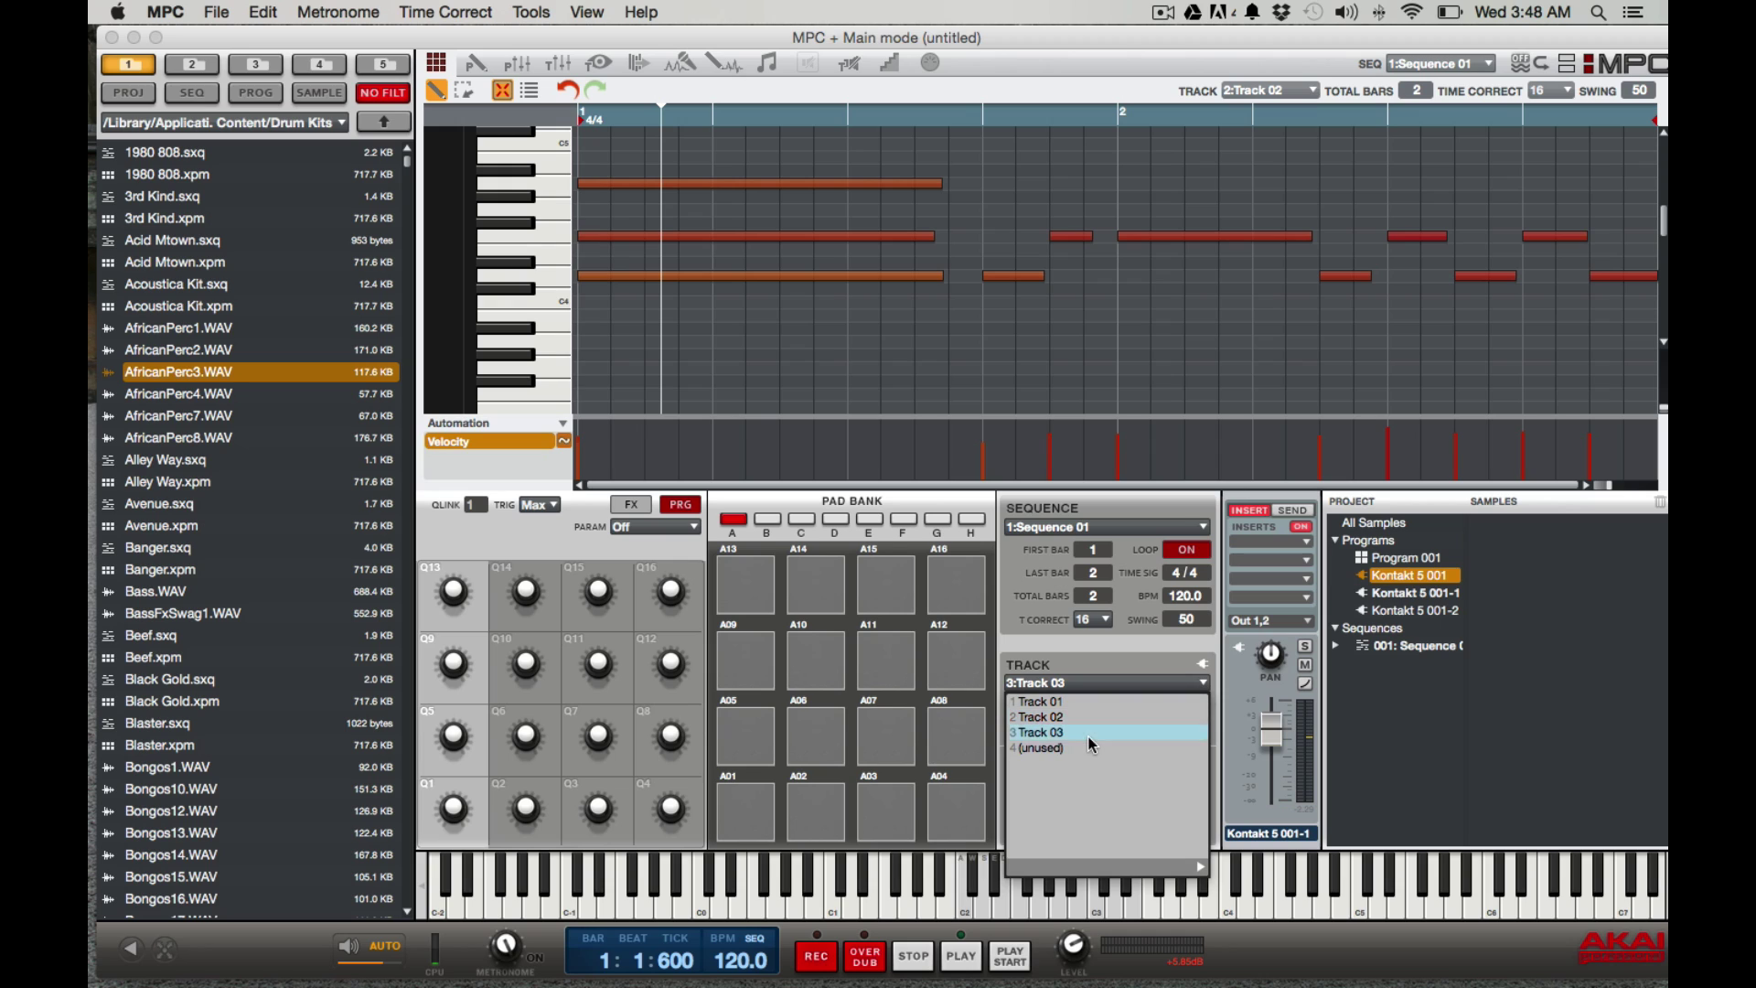
left_click(1175, 732)
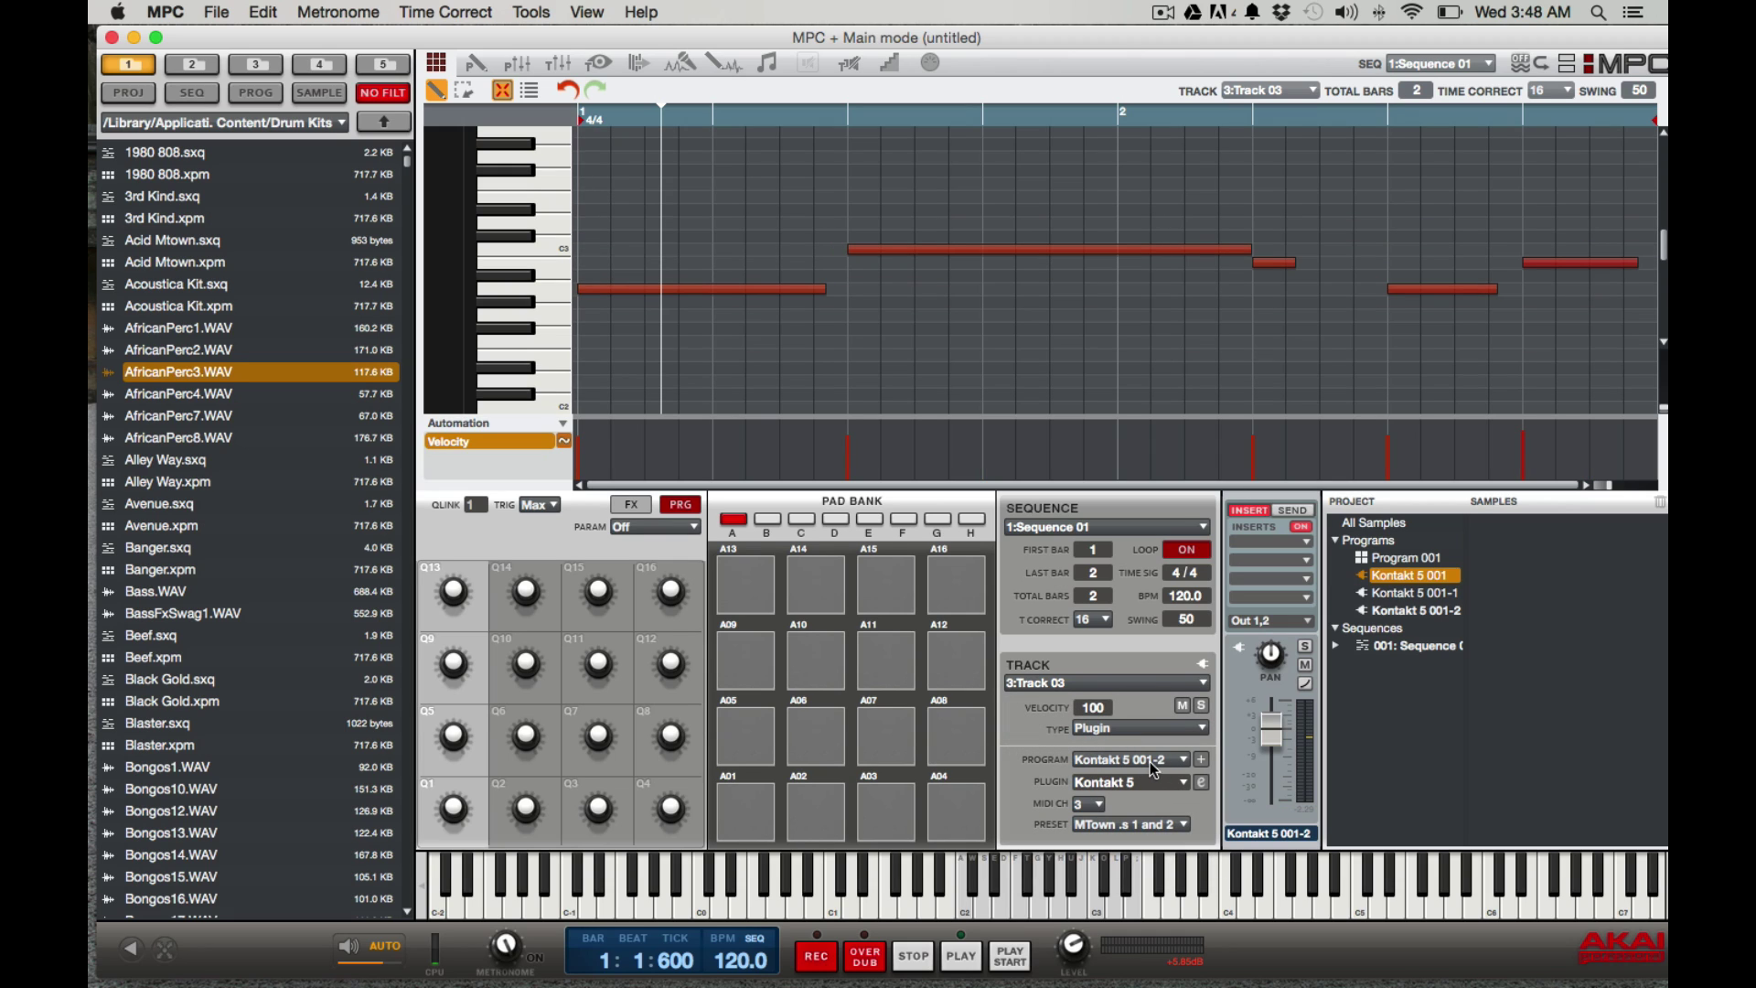
left_click(1180, 760)
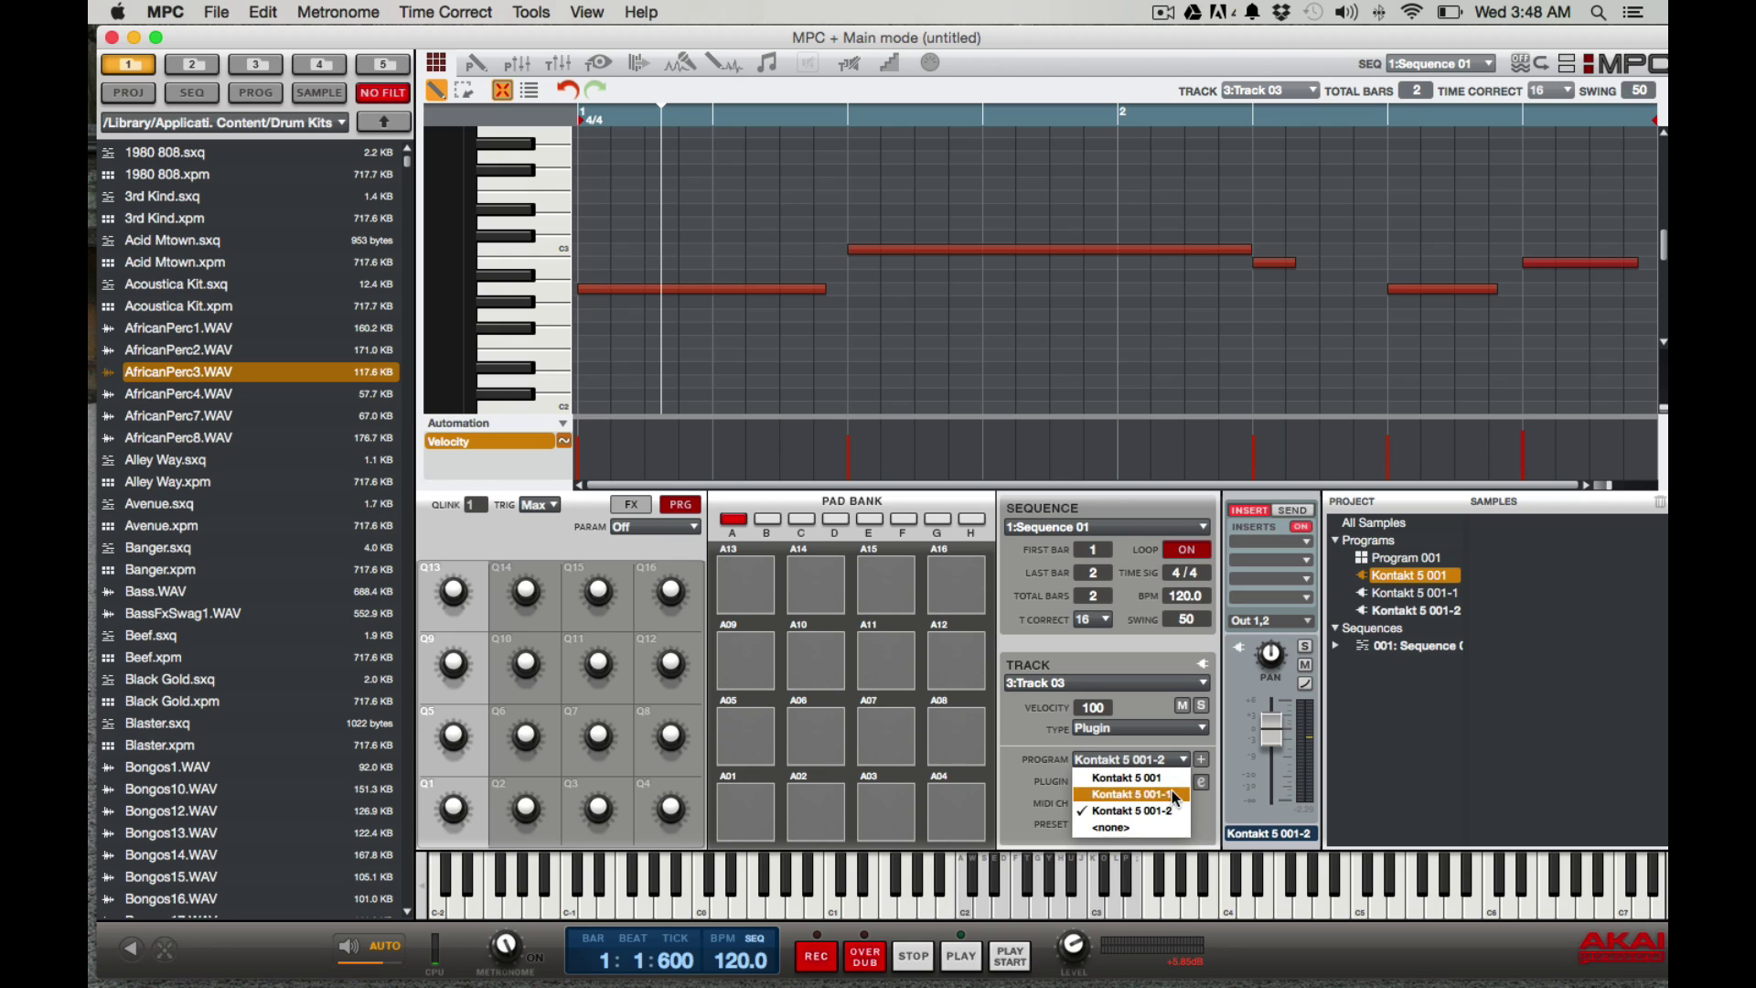
left_click(1166, 806)
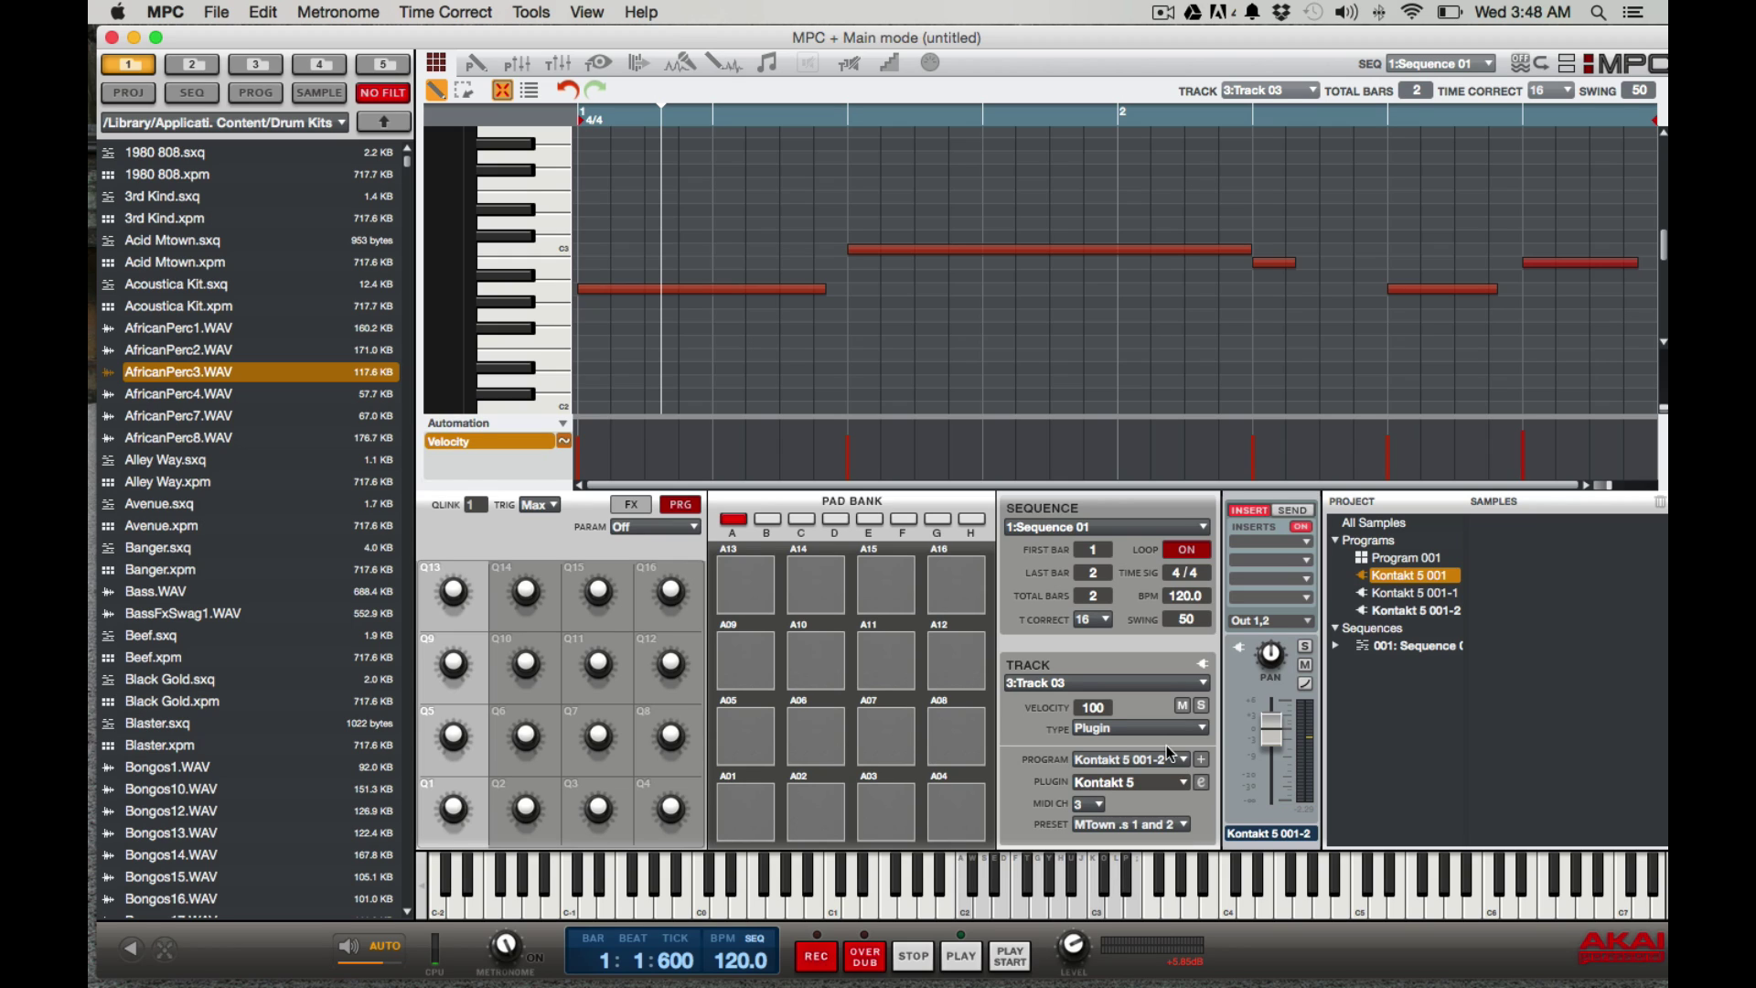
Step: Play the sequence in the track mixer, toggling mutes on the separate Kontakt programs, and solo Kontakt 5 001-1
left_click(560, 63)
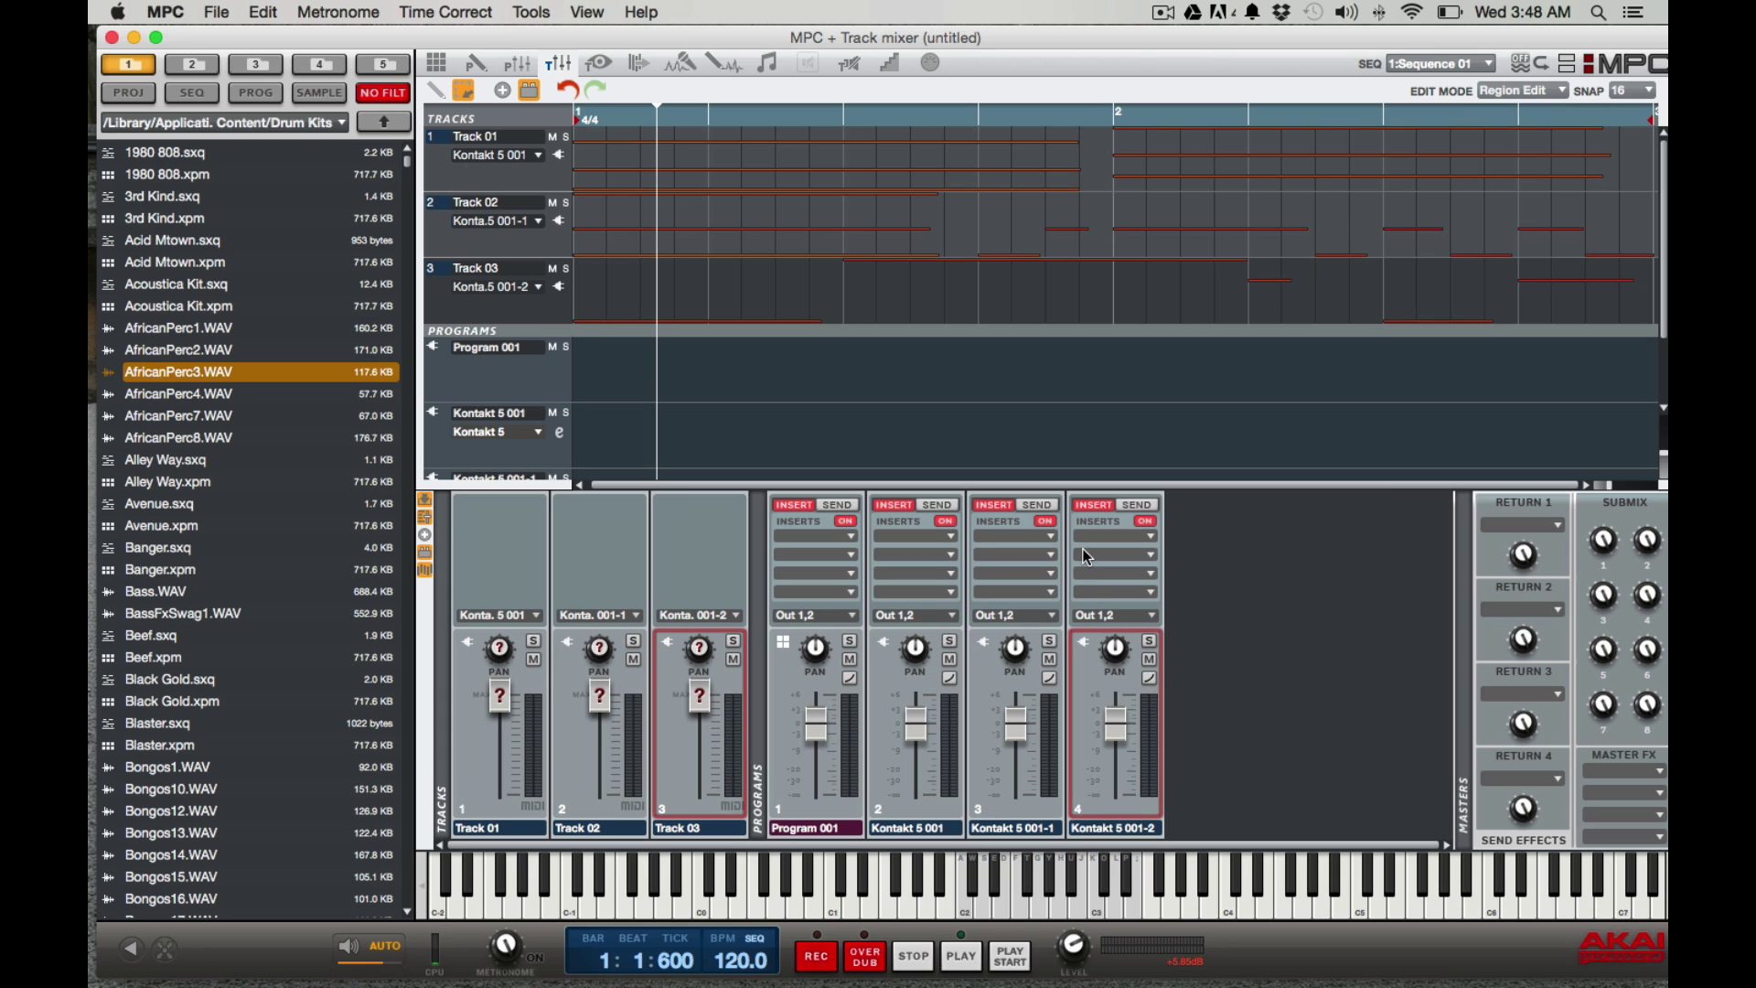
key("space")
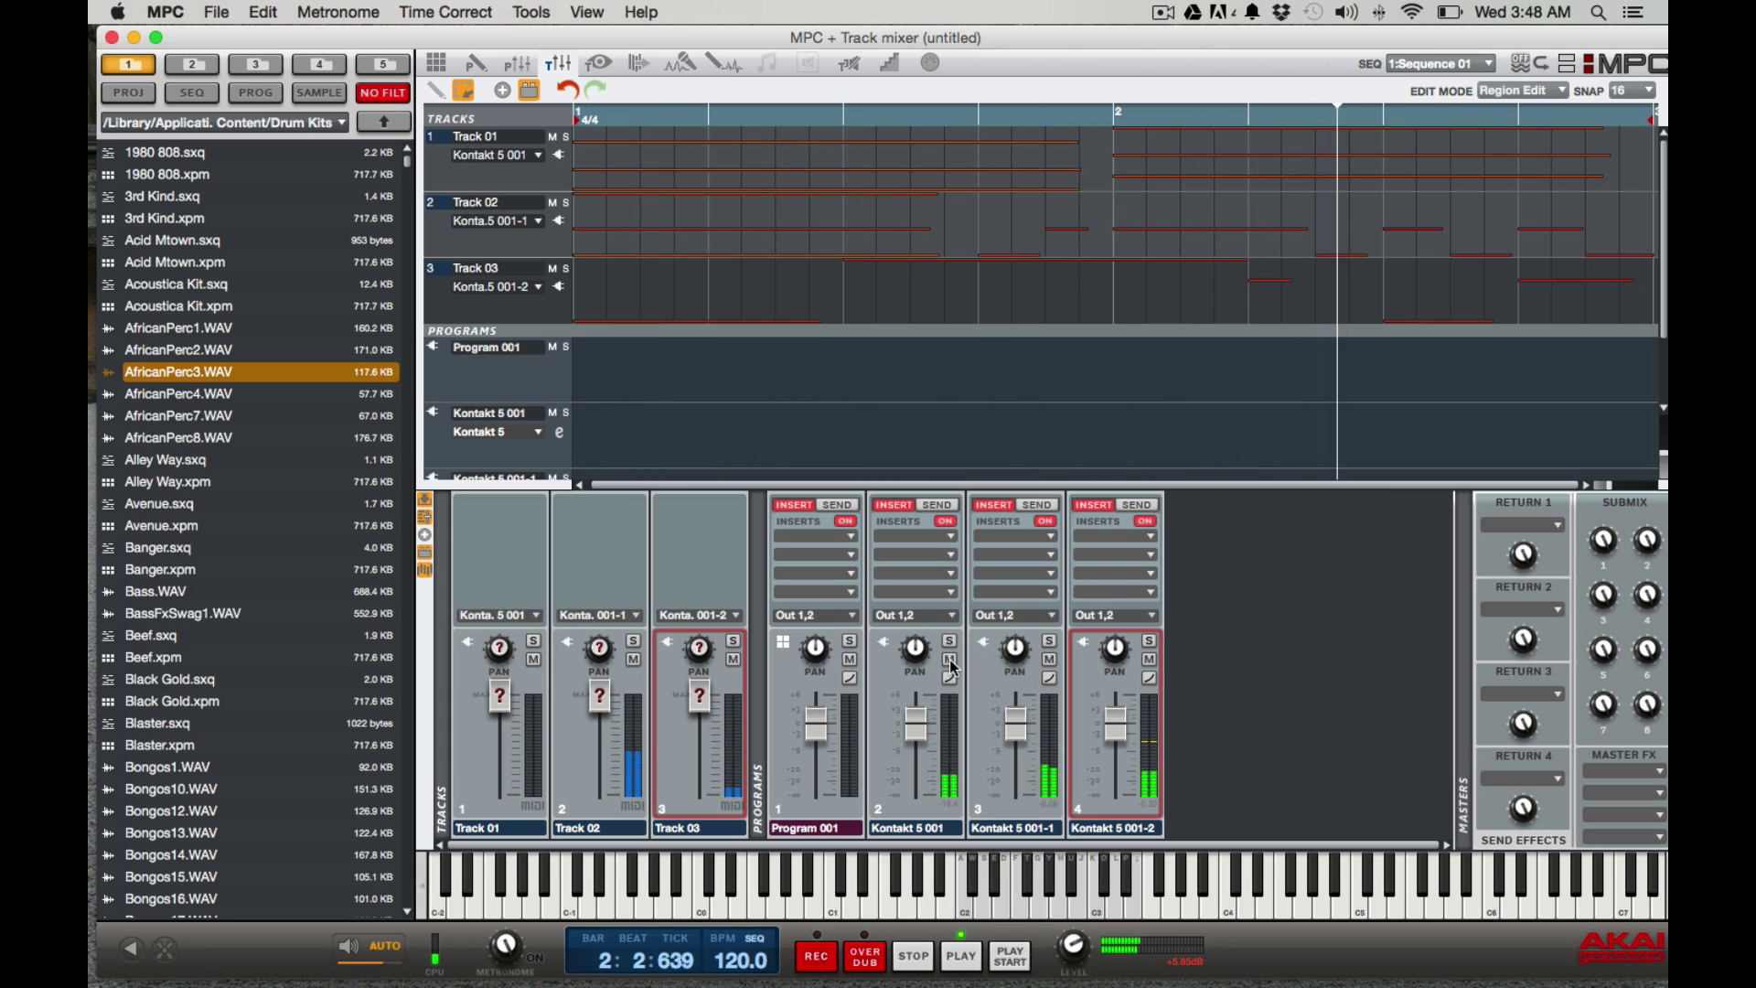
left_click(1049, 659)
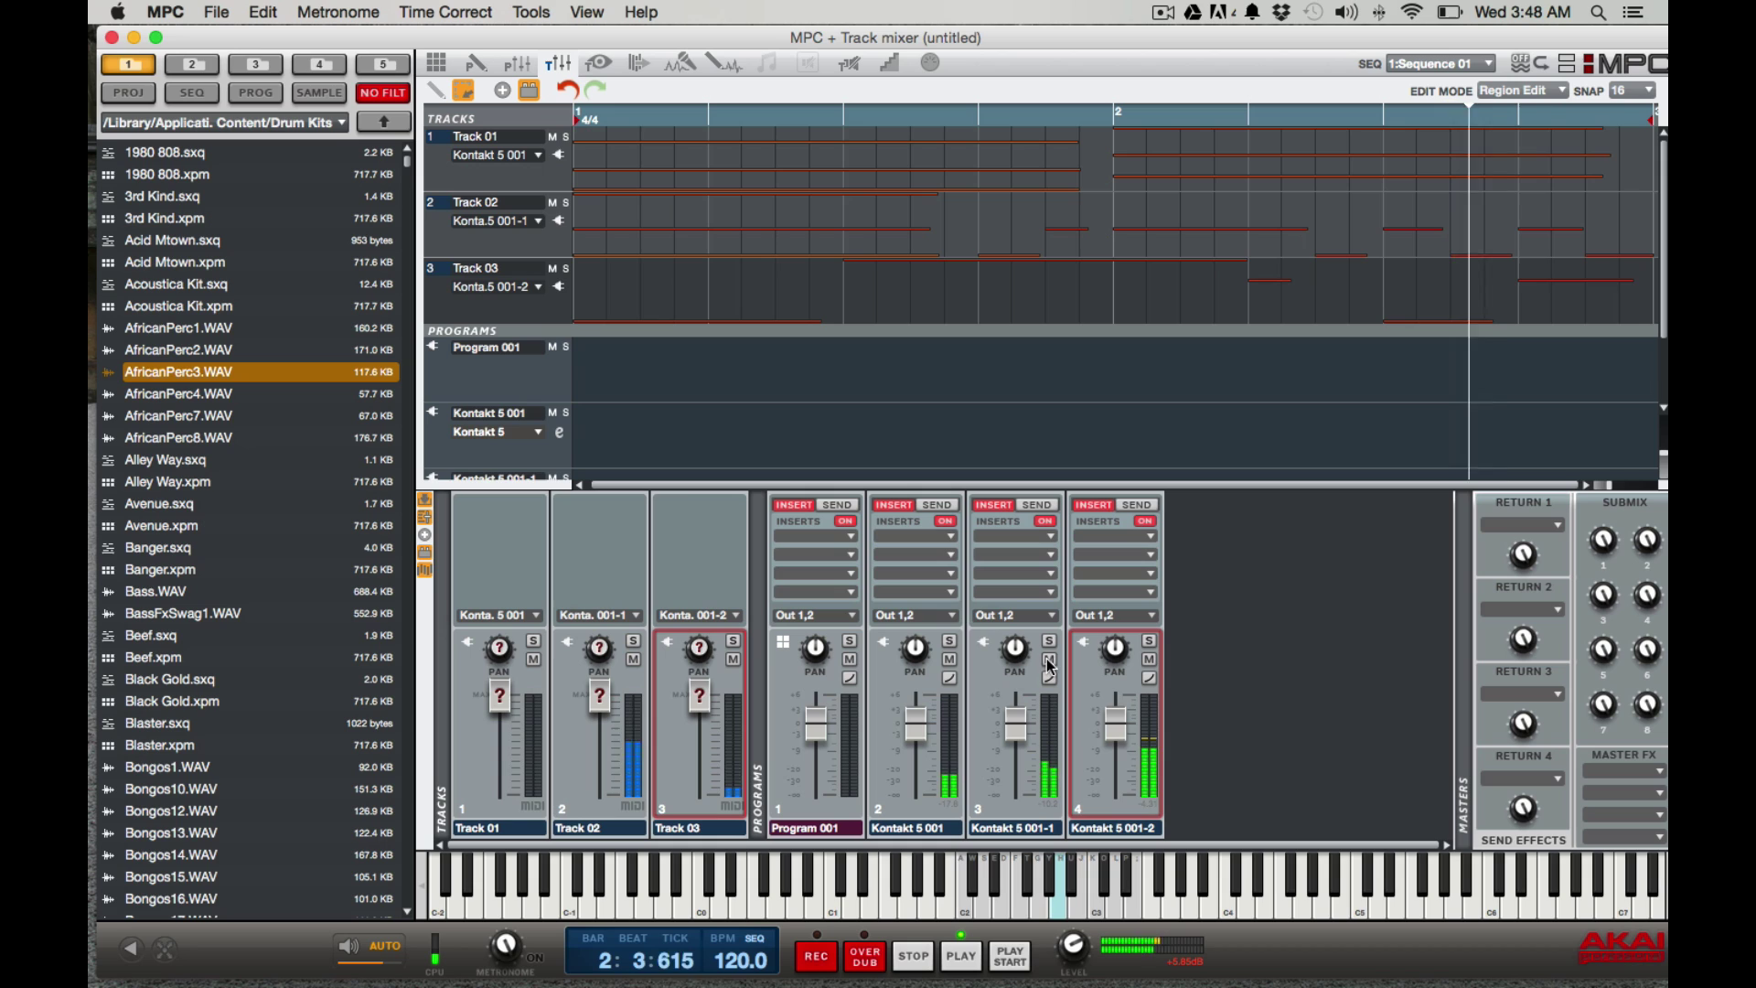
left_click(1150, 659)
left_click(1149, 659)
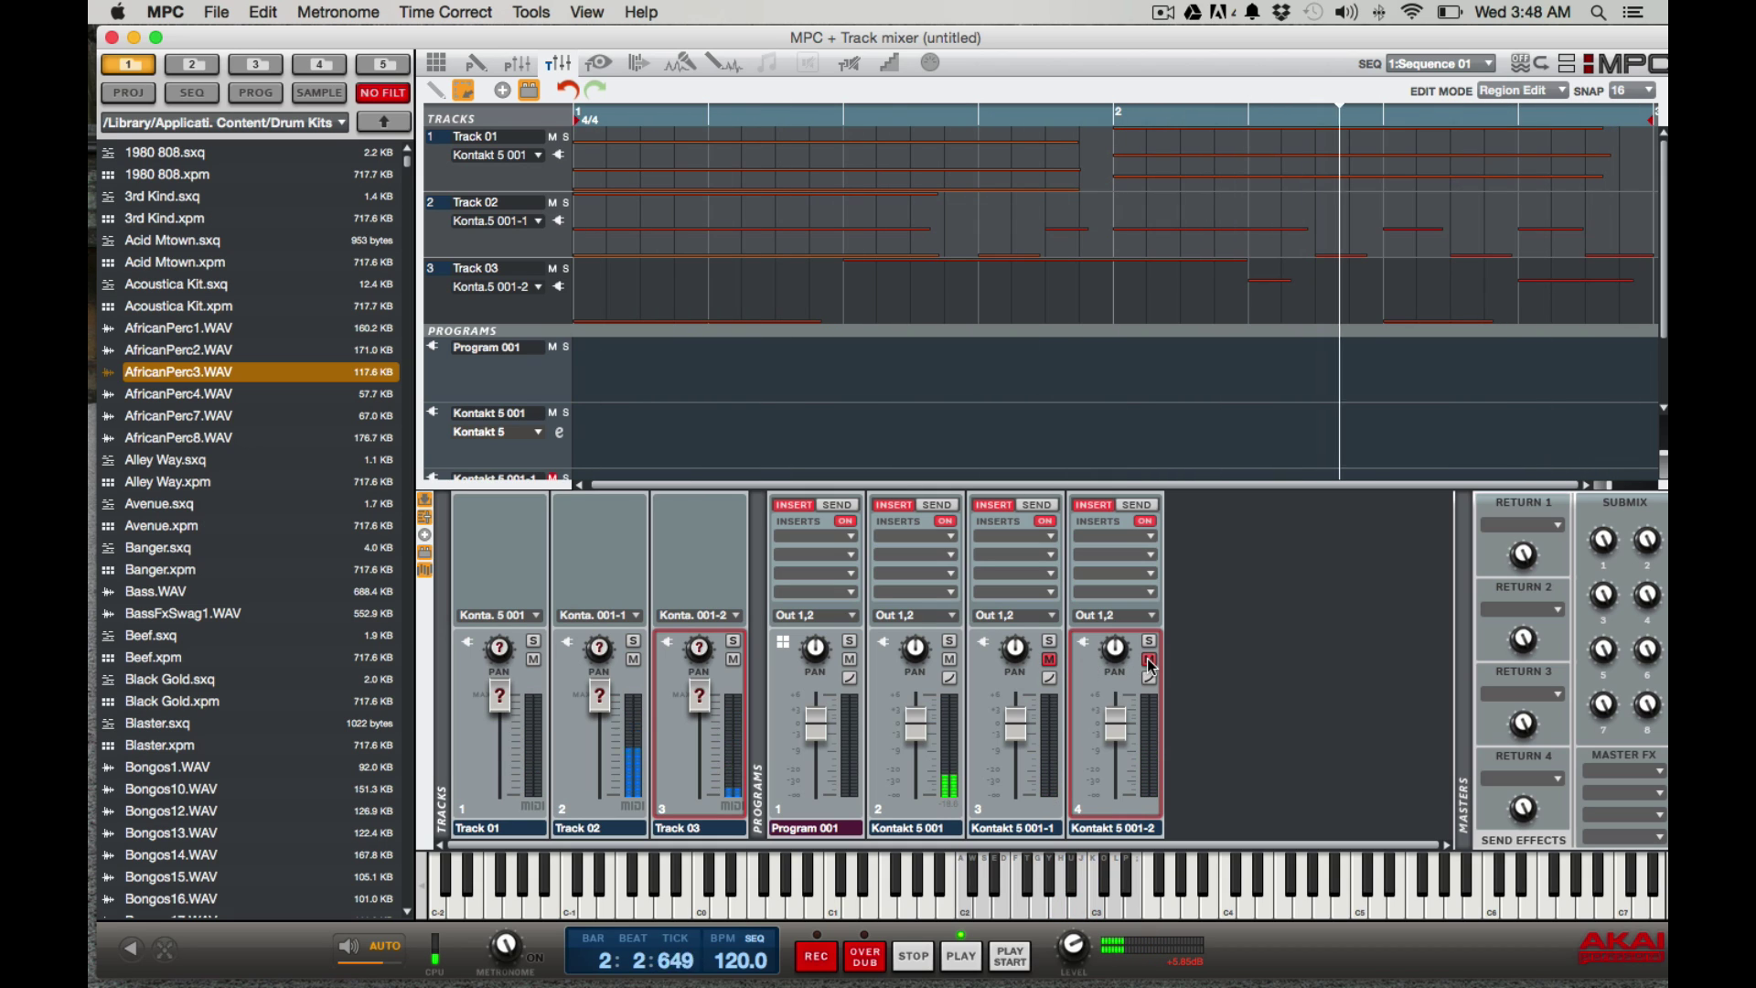
left_click(1049, 659)
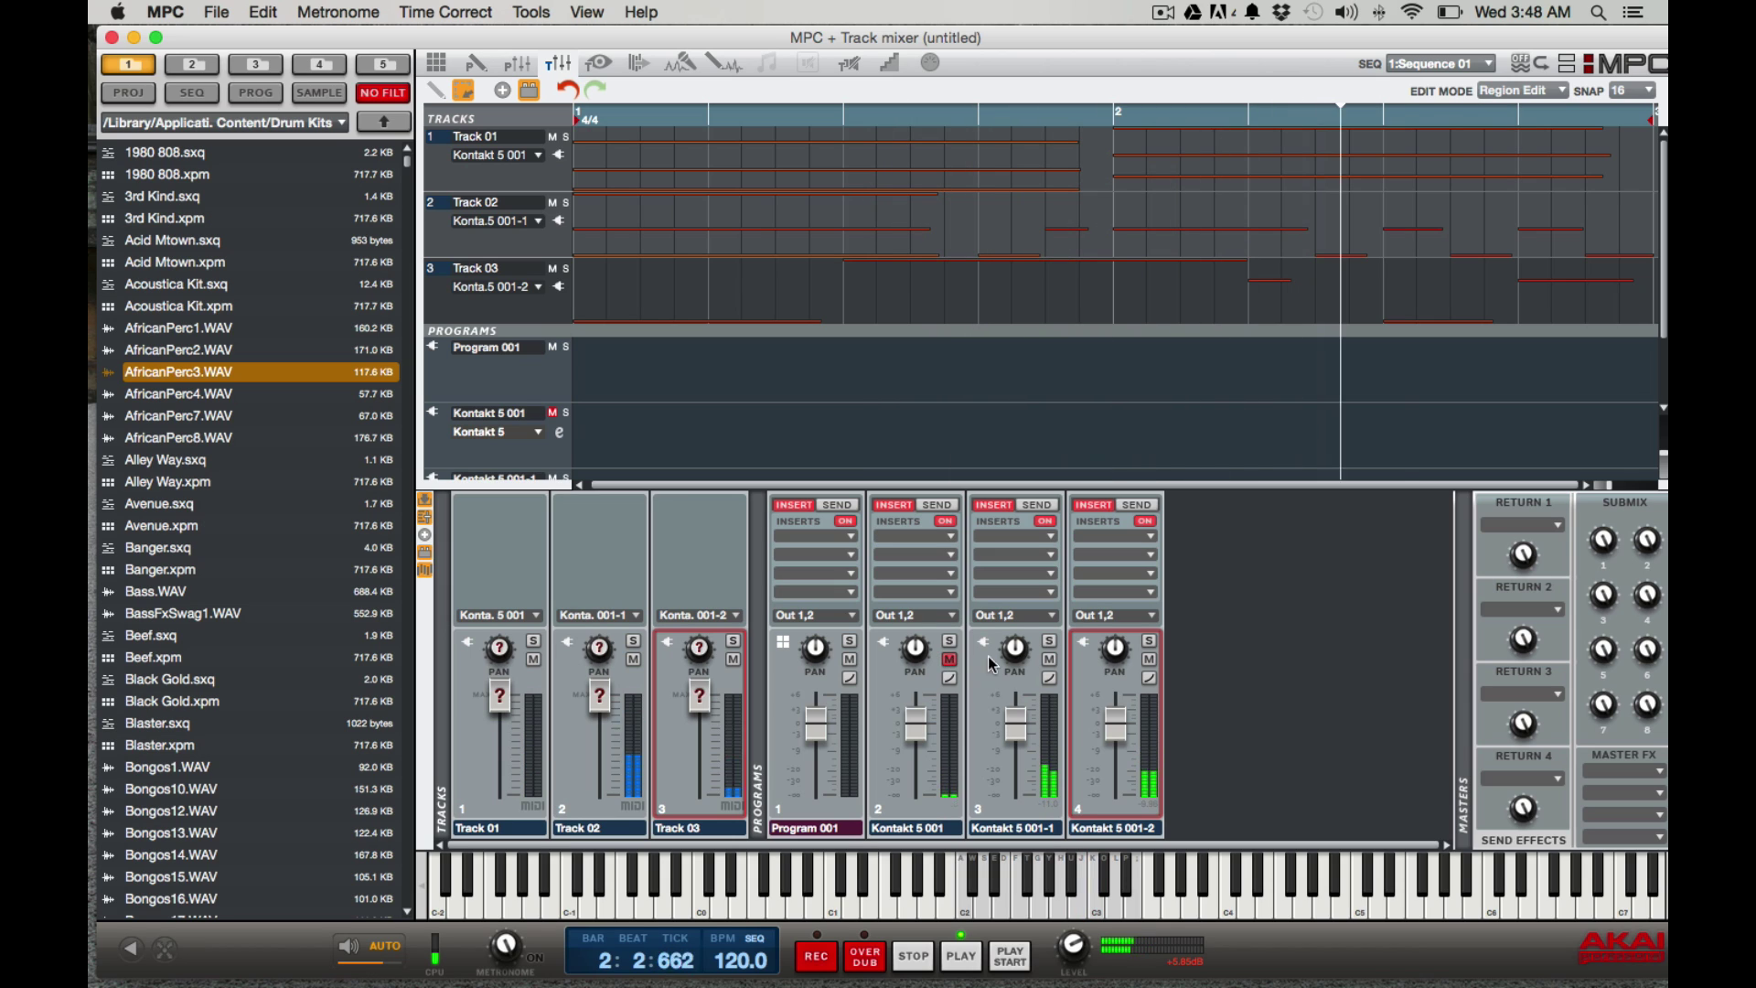
left_click(1049, 641)
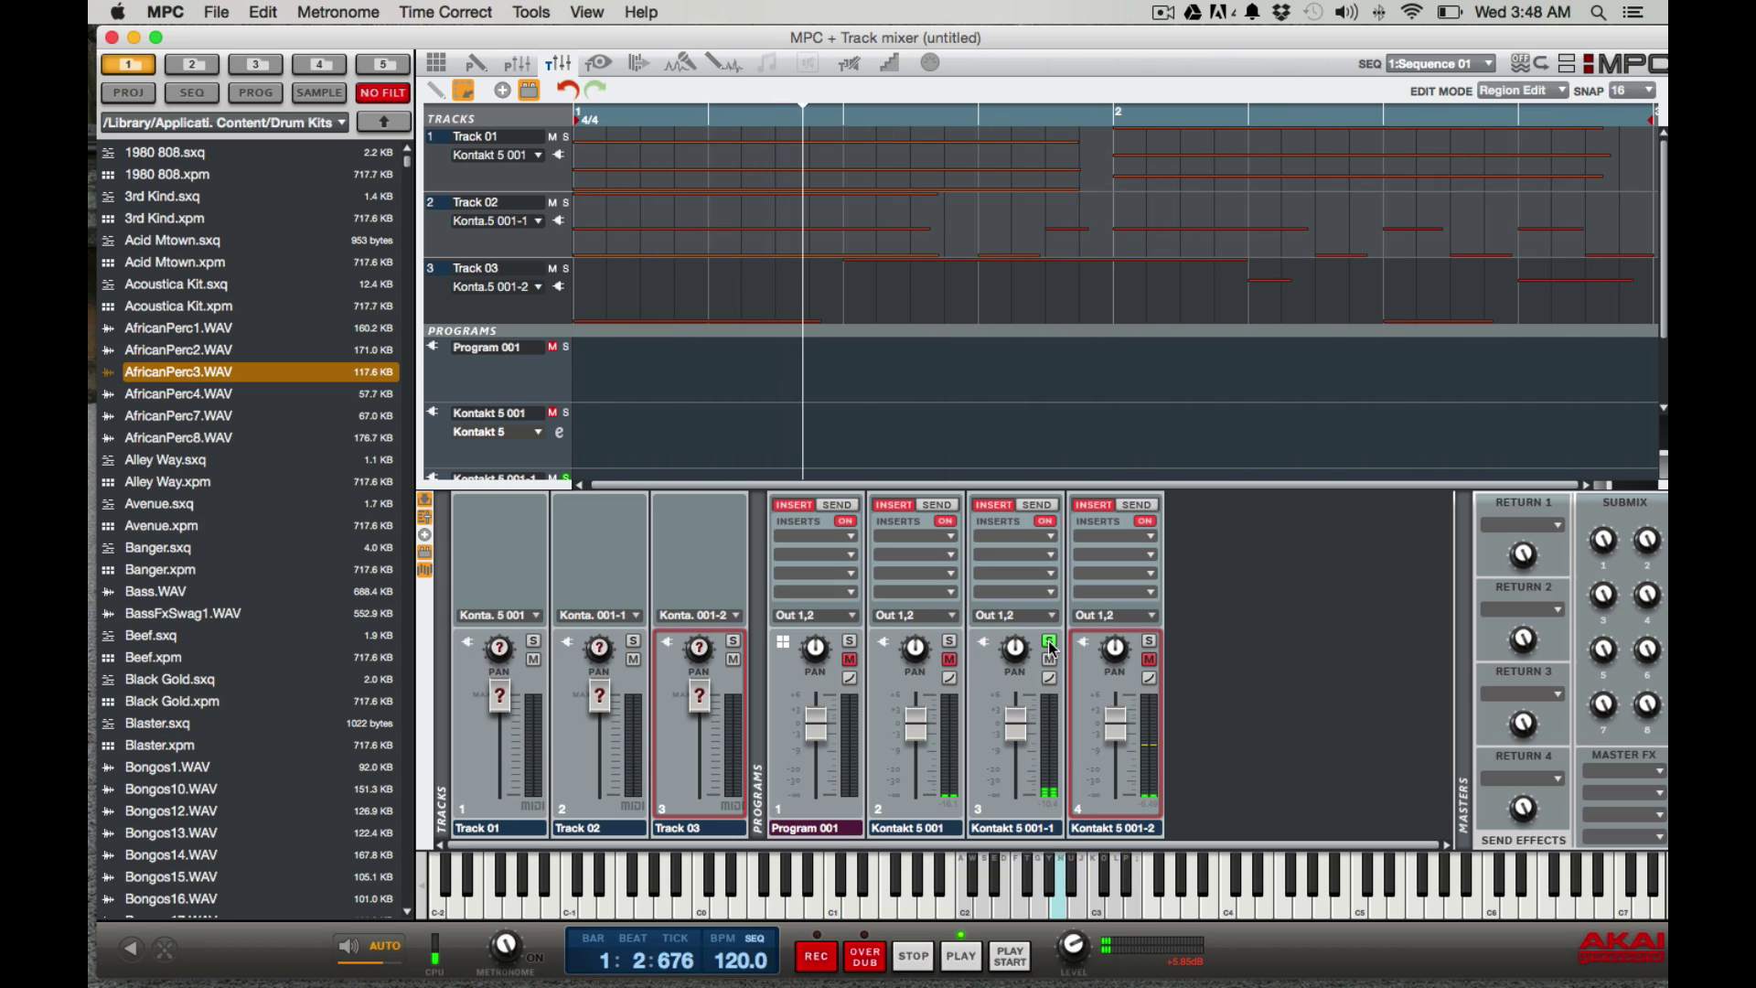
Step: Turn off the solo on Kontakt 5 001-1 in the track mixer and return to the main mode
left_click(1049, 641)
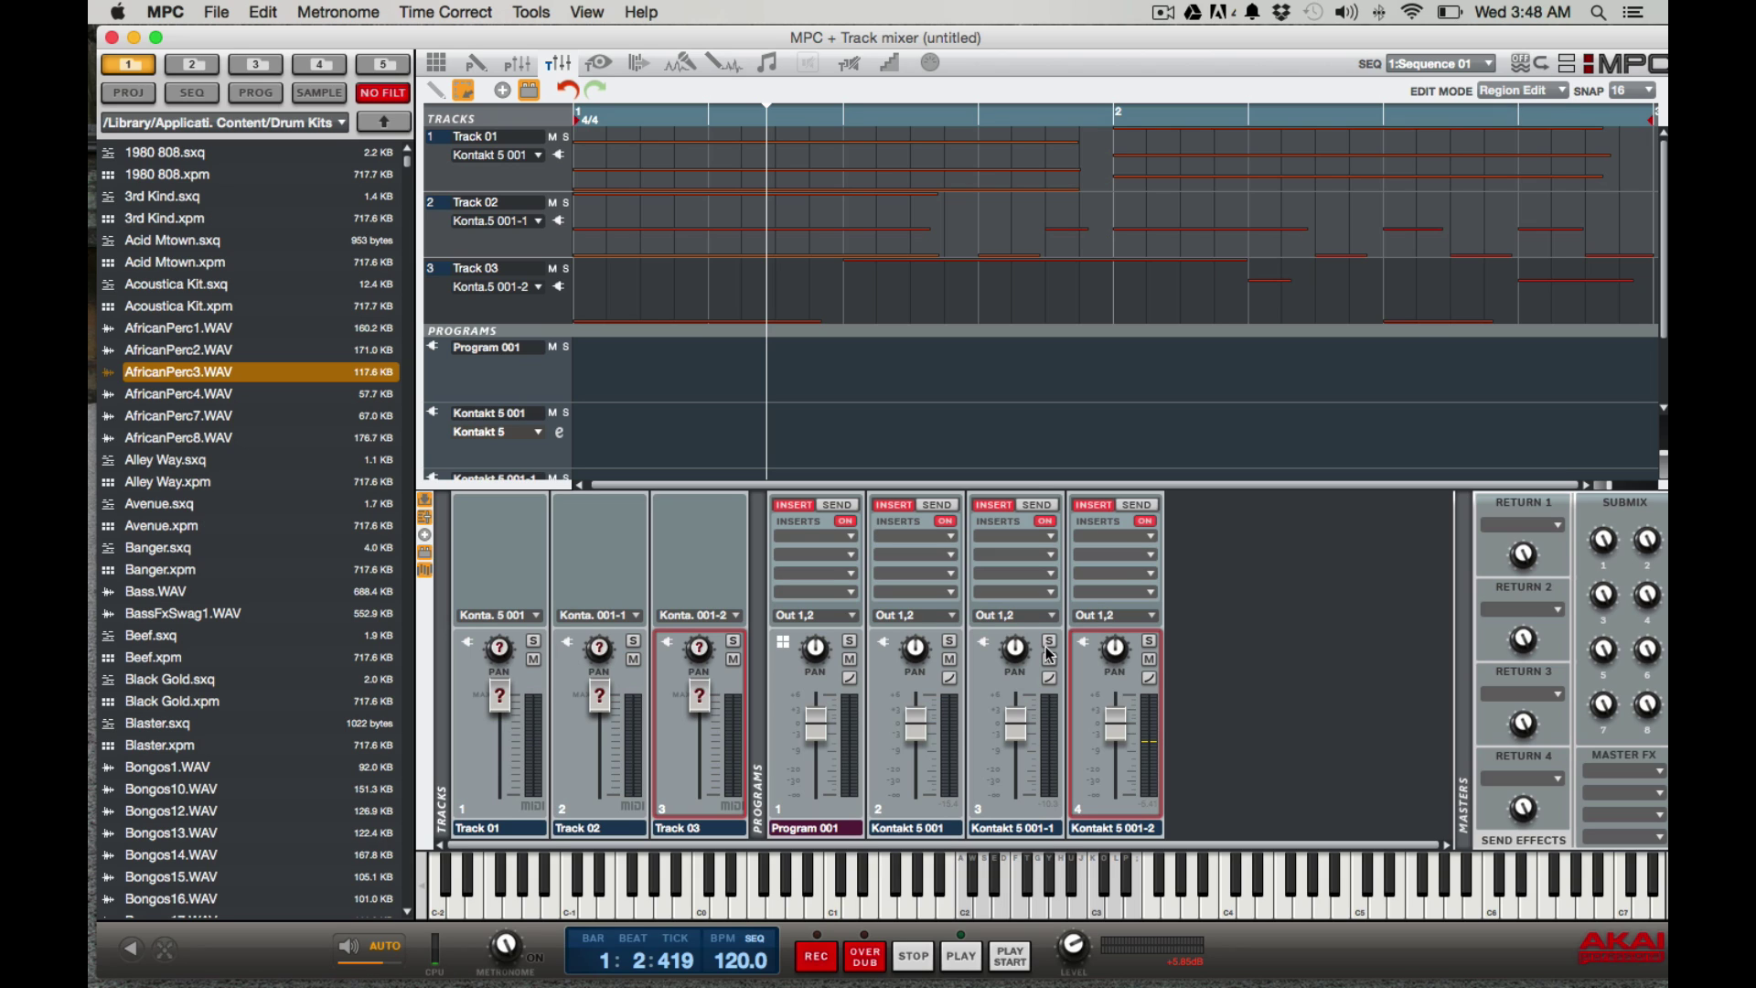
key("super+1")
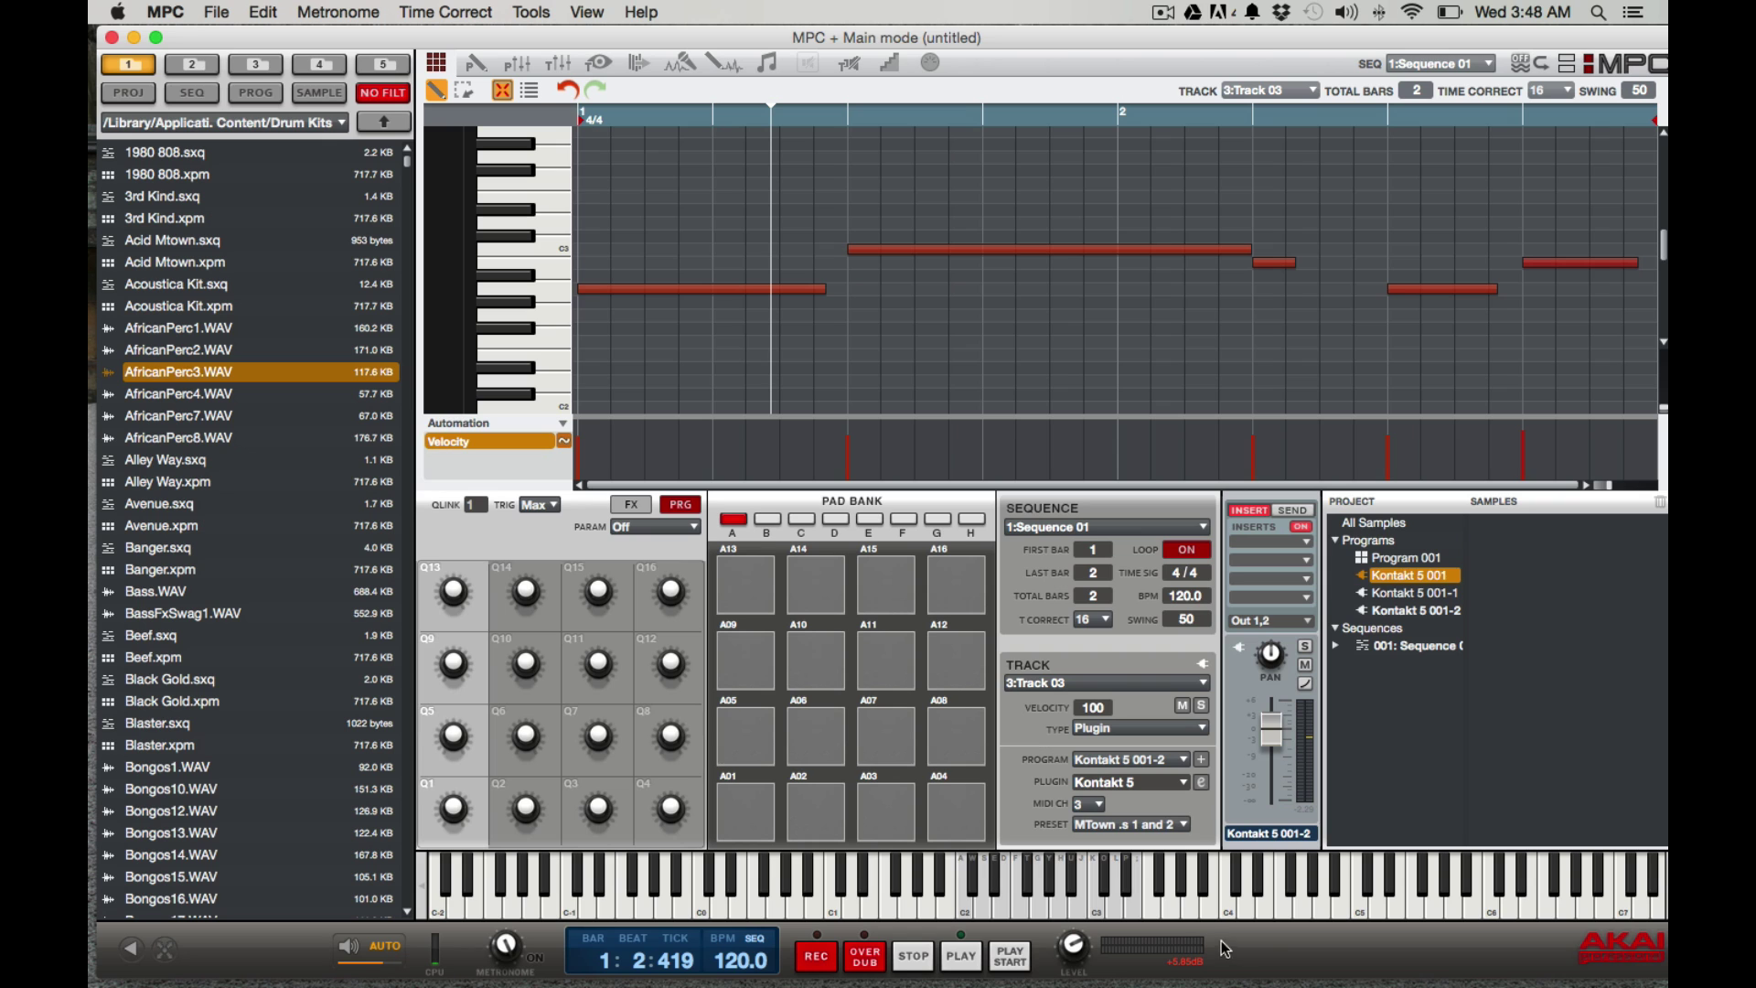
Step: Open track 3's Kontakt 5 plugin window, review the instruments loaded in its multi rack, and close the window
left_click(1200, 782)
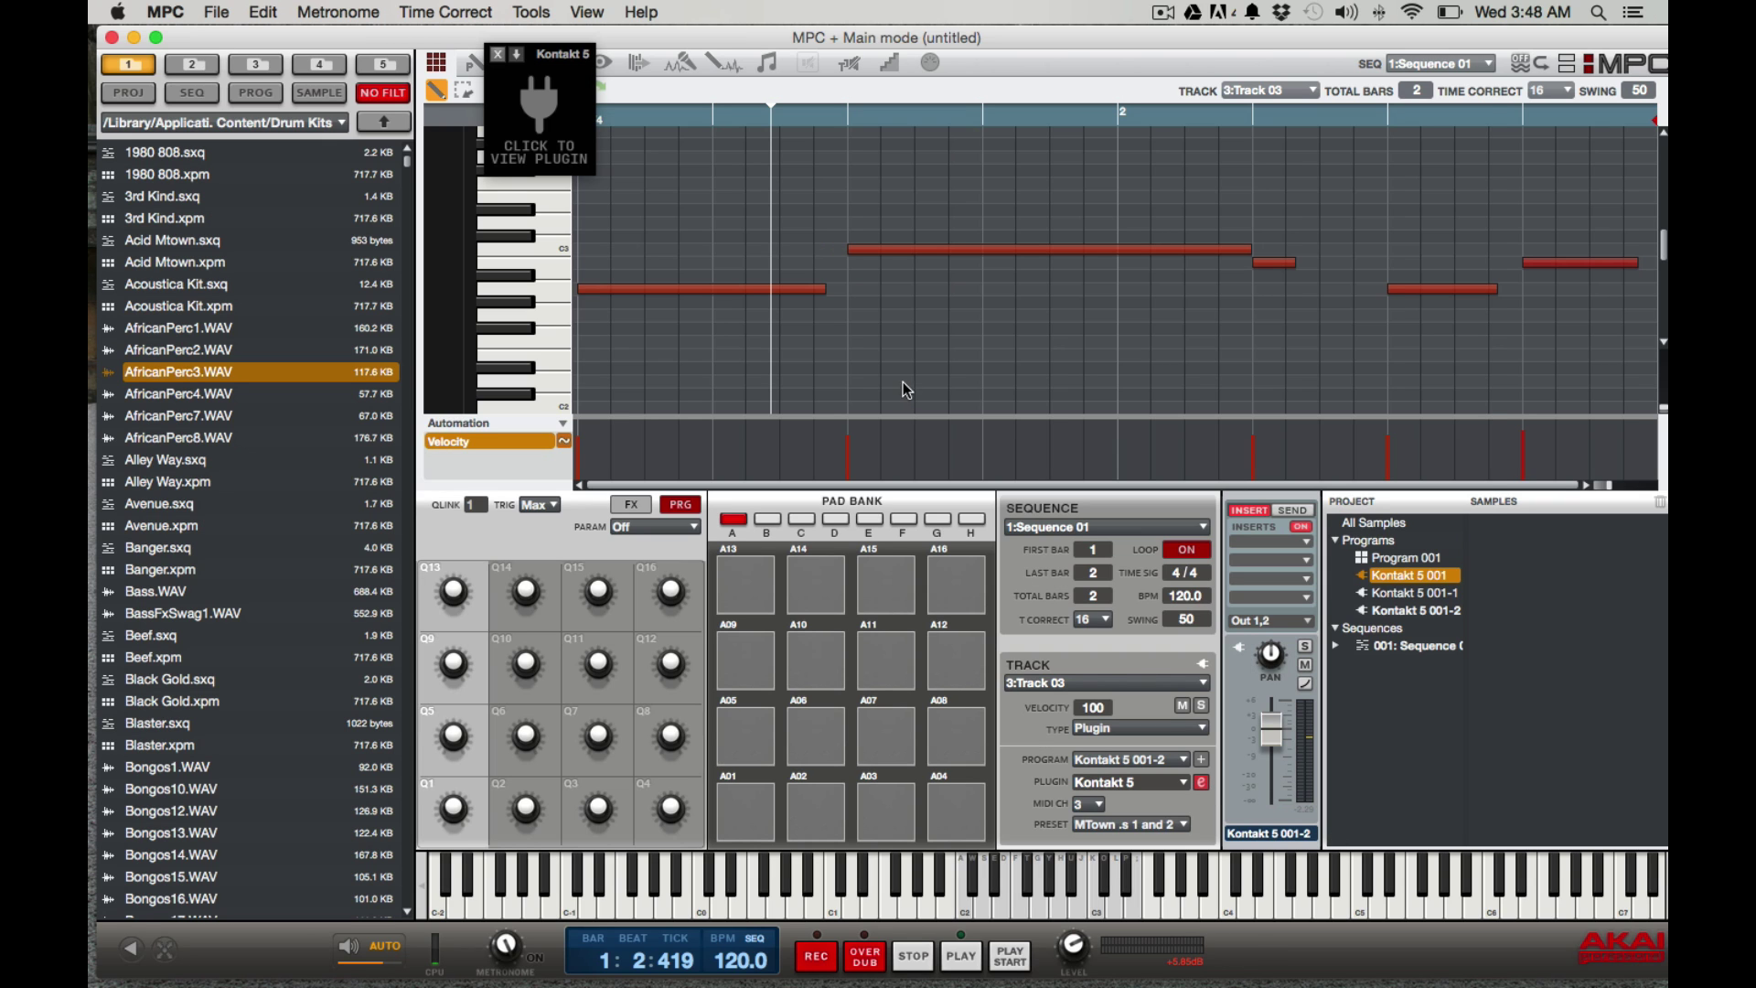
scroll(1036, 320, "down", 5)
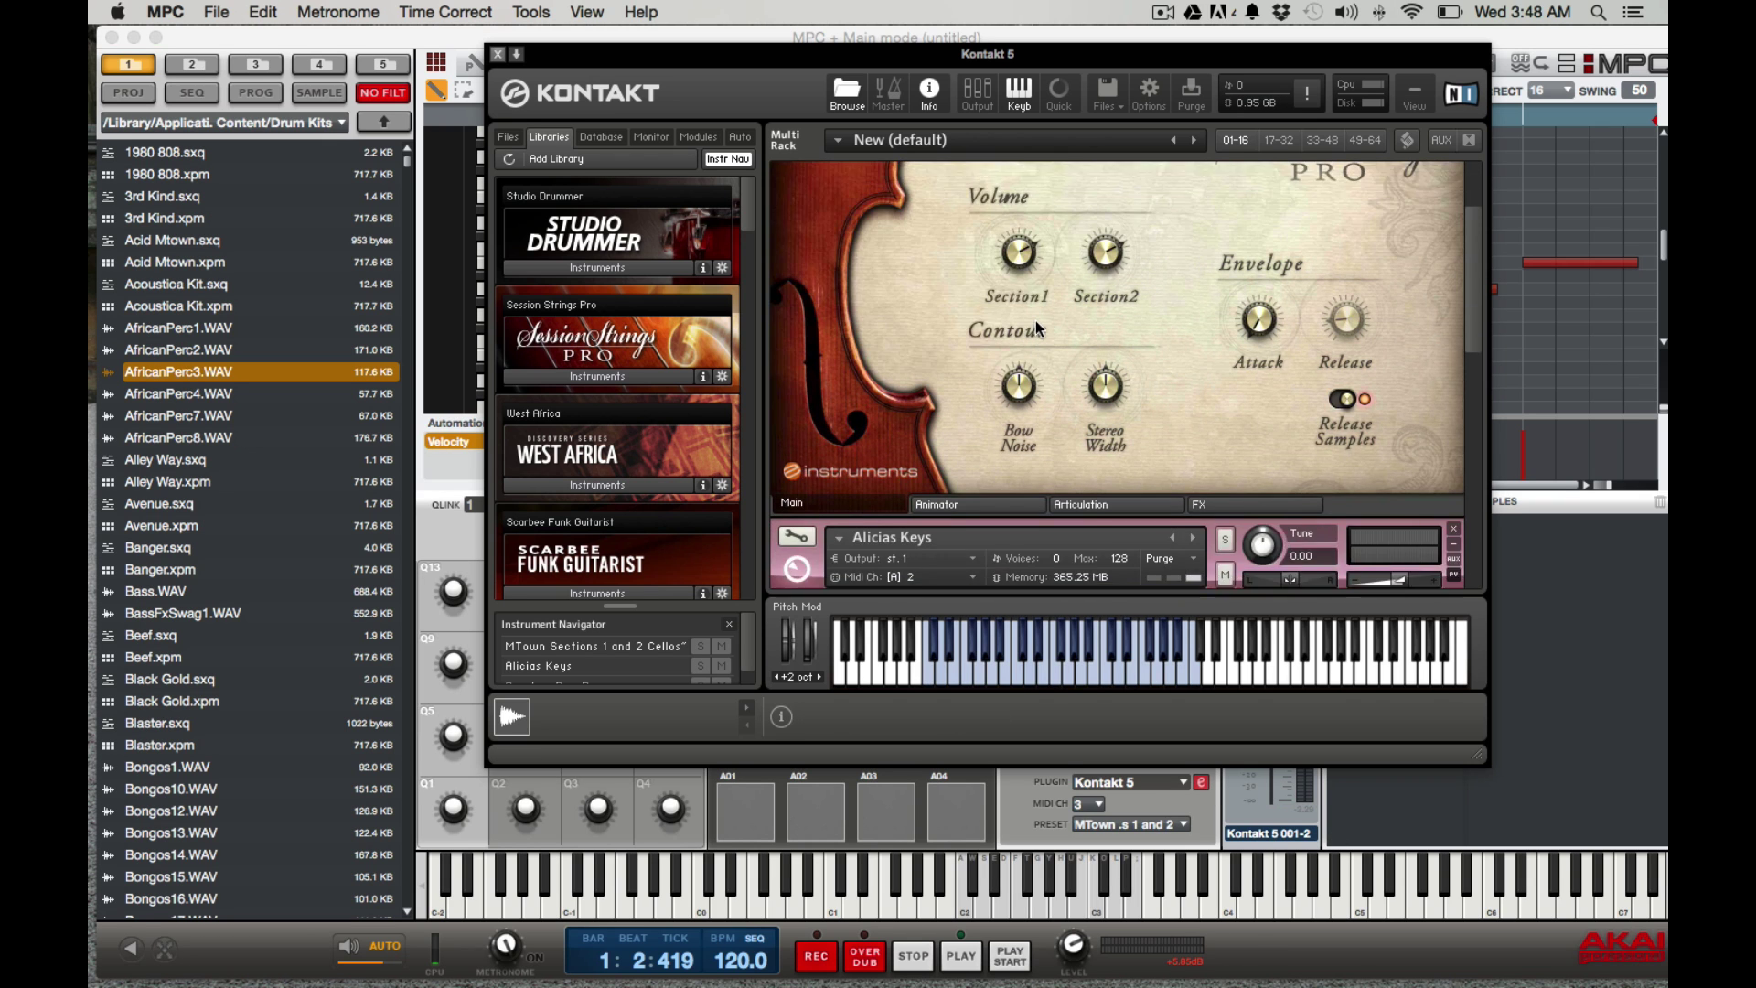
scroll(1037, 316, "down", 3)
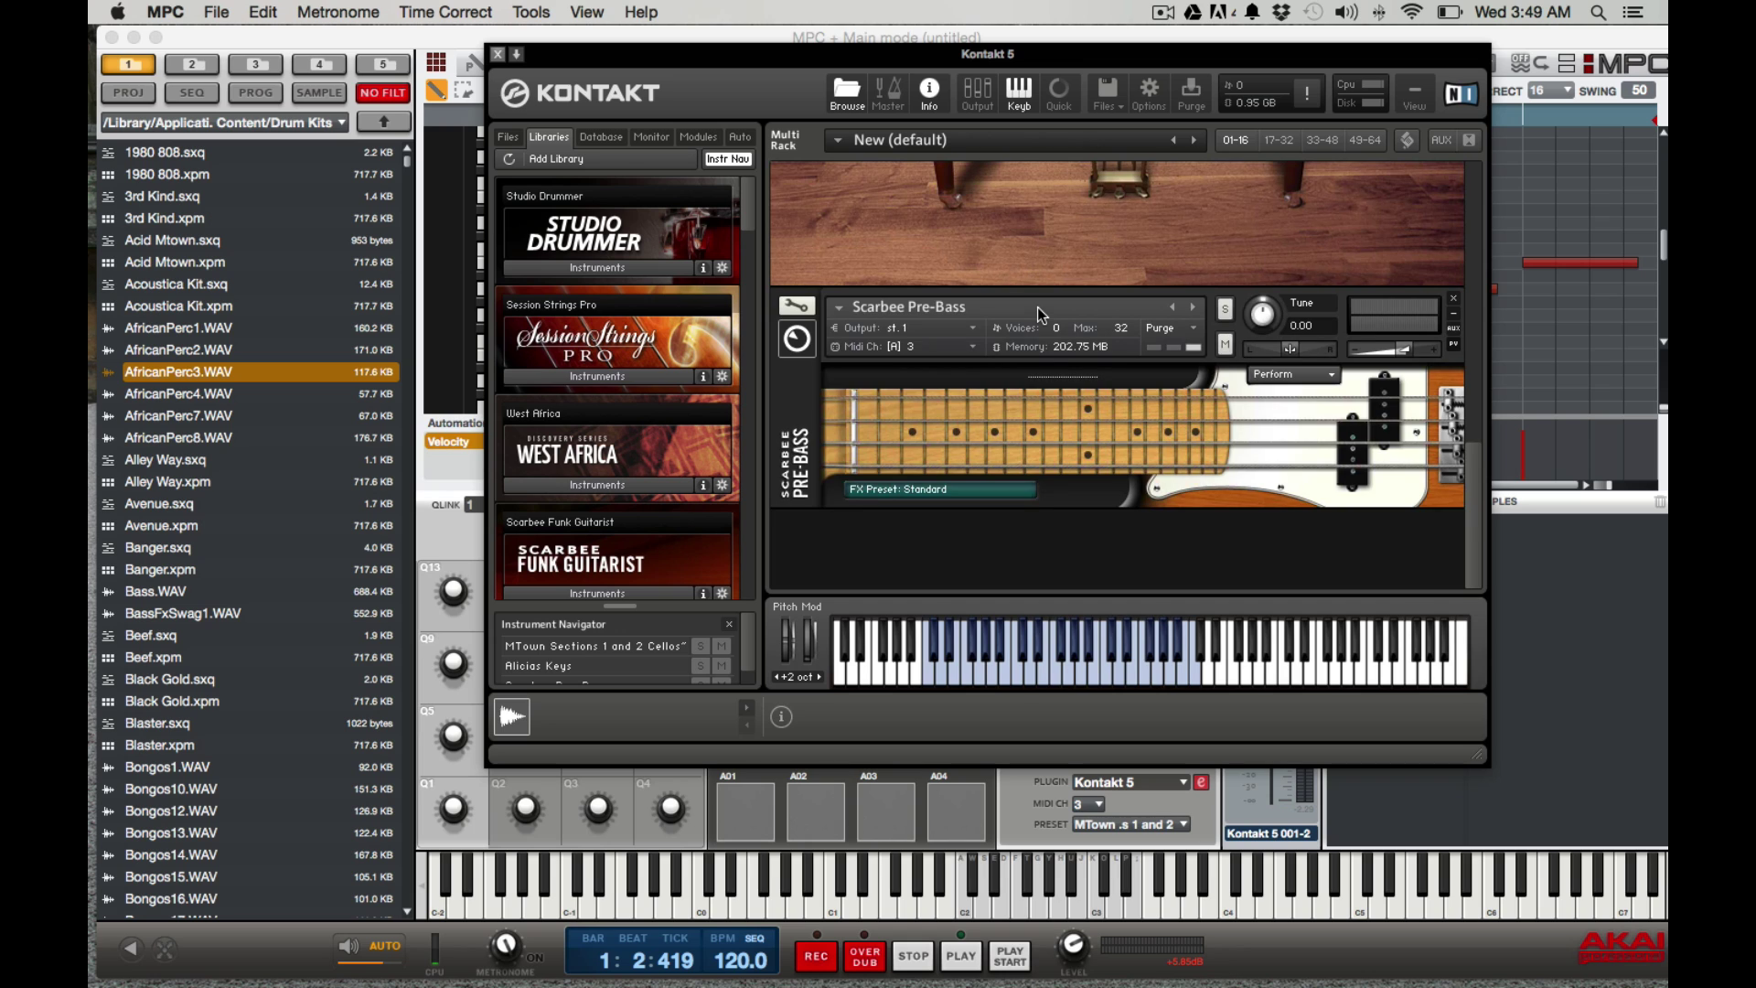
scroll(1037, 312, "up", 6)
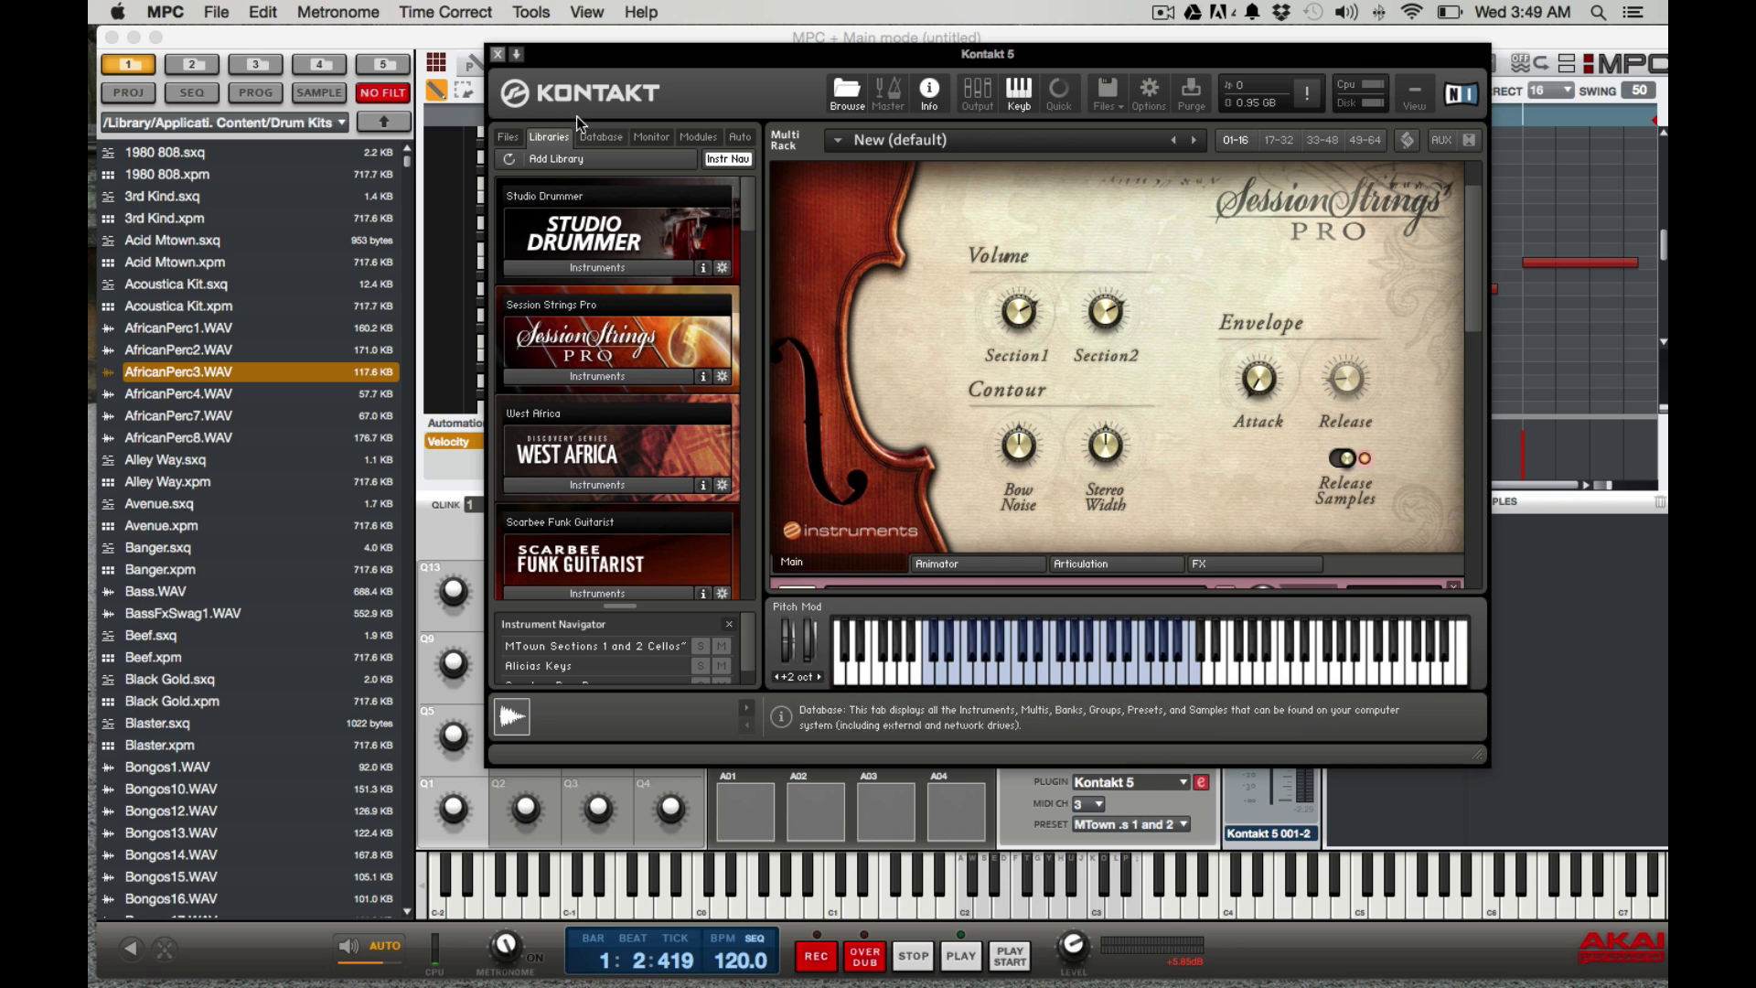
left_click(497, 54)
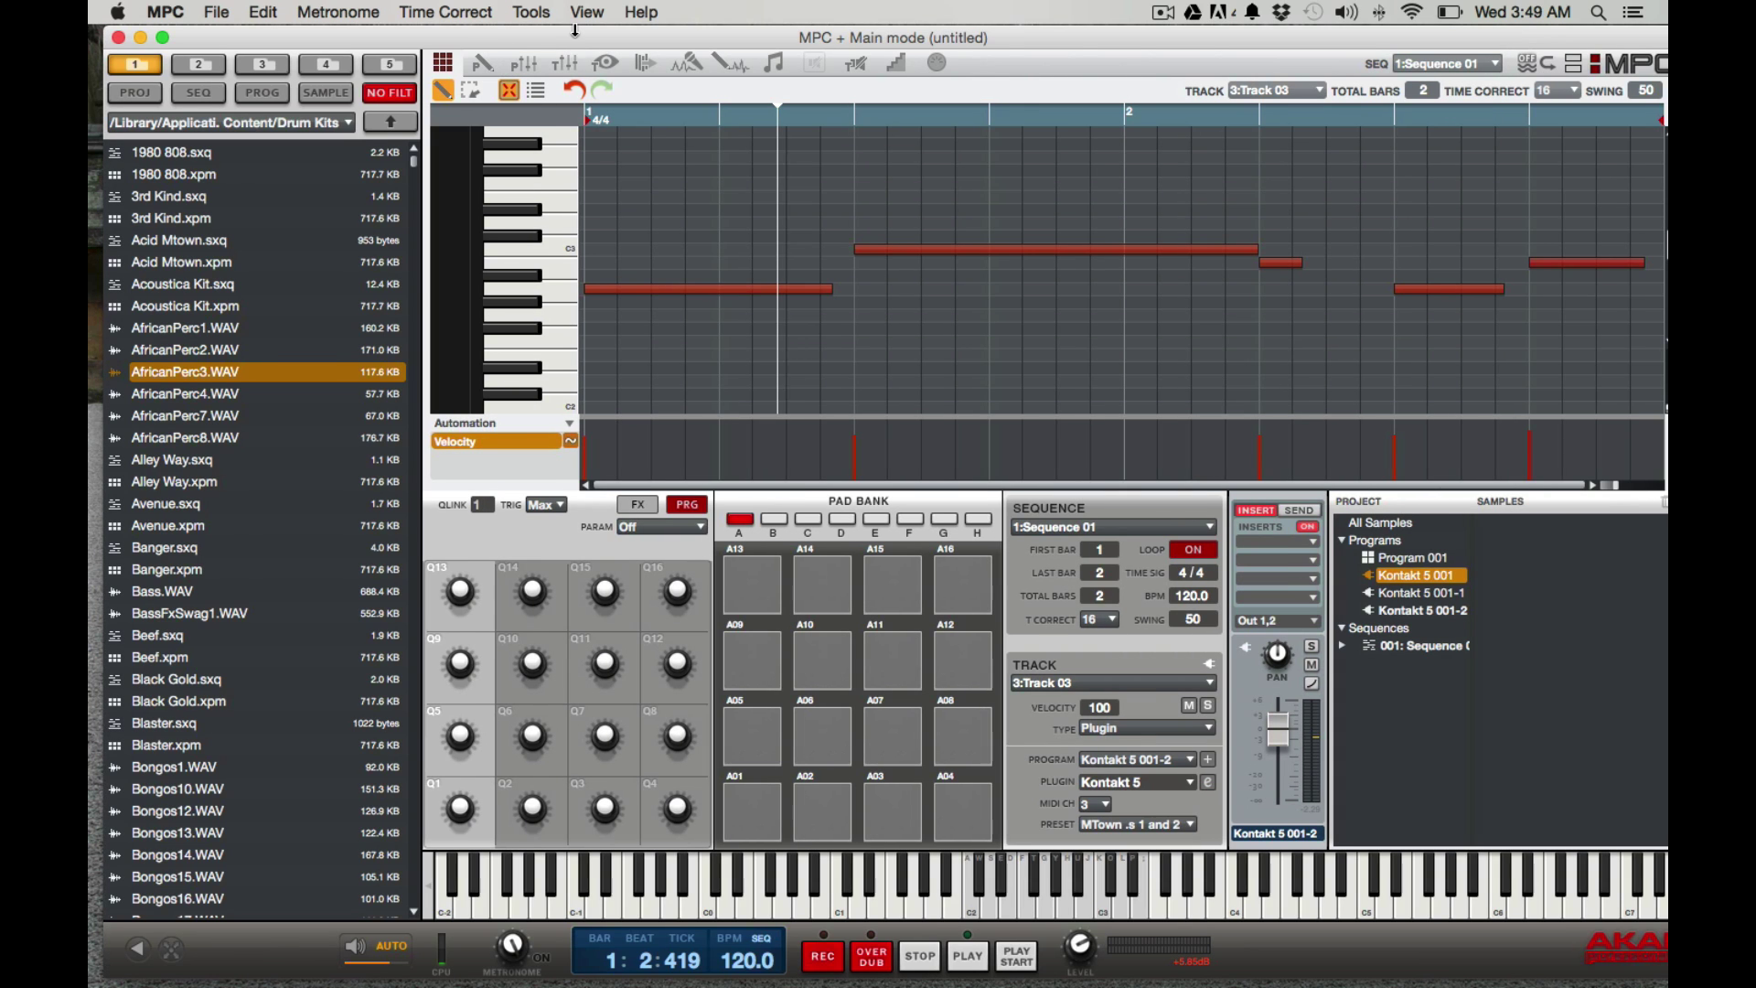
Step: Play the sequence in the main mode with track 3 selected
key("space")
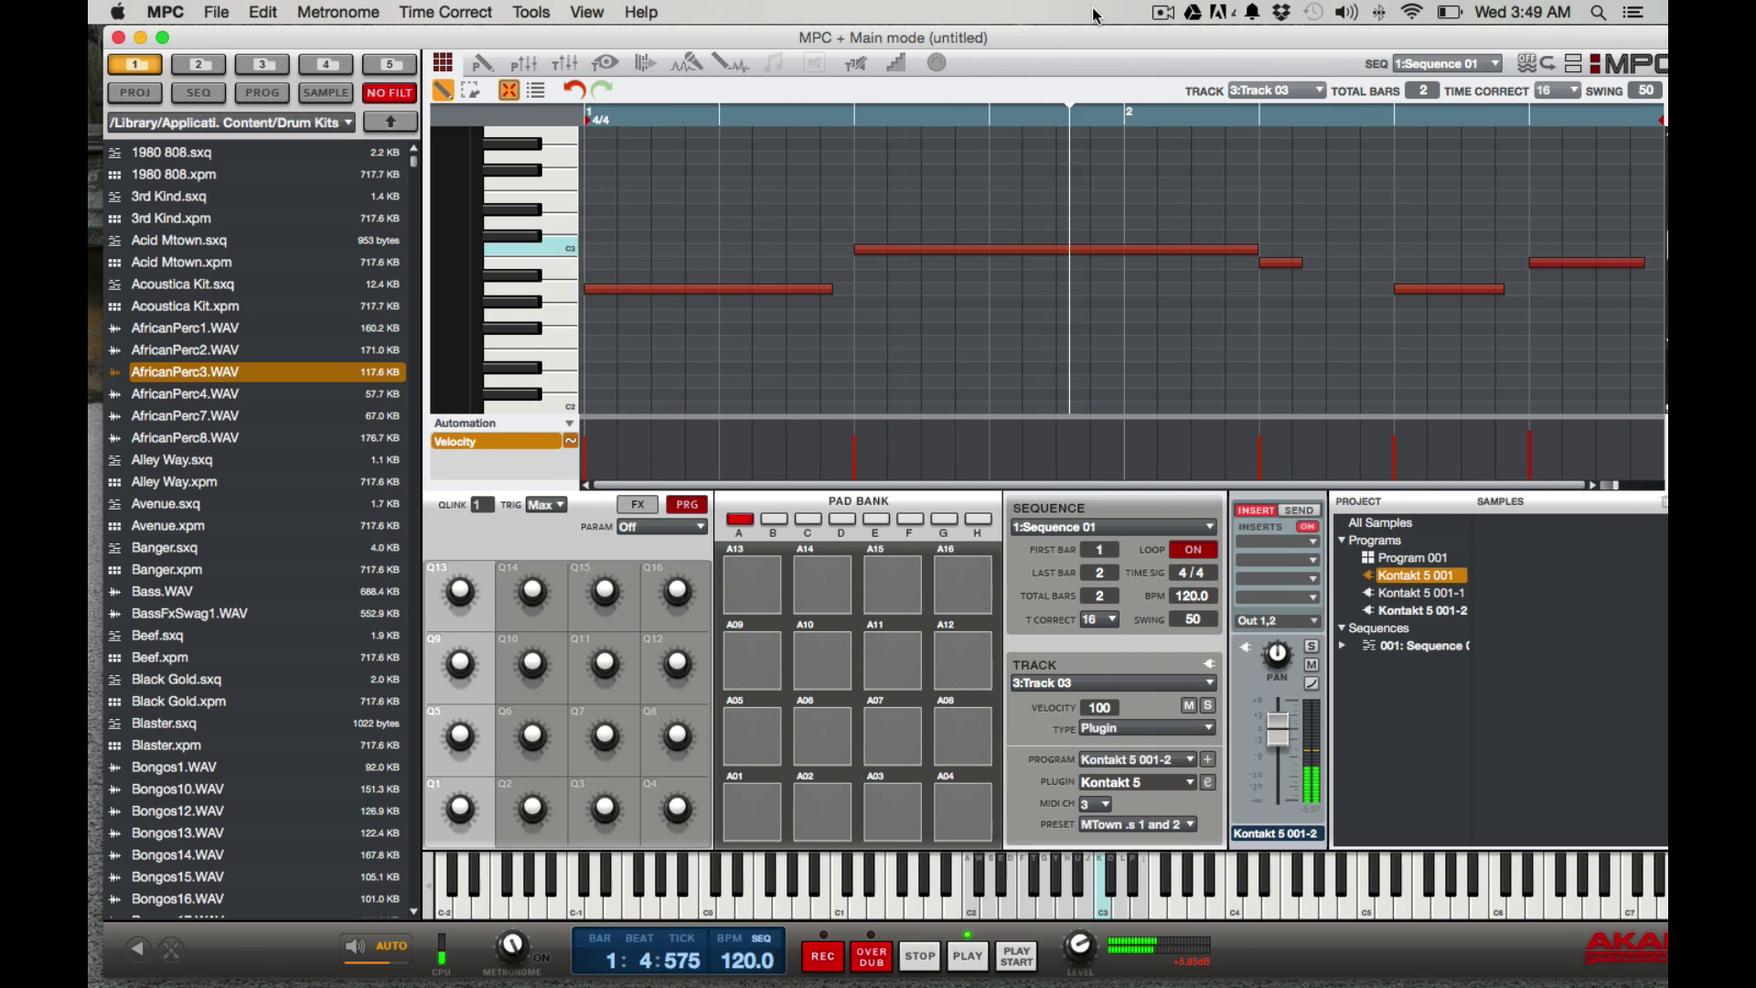
left_click(1162, 13)
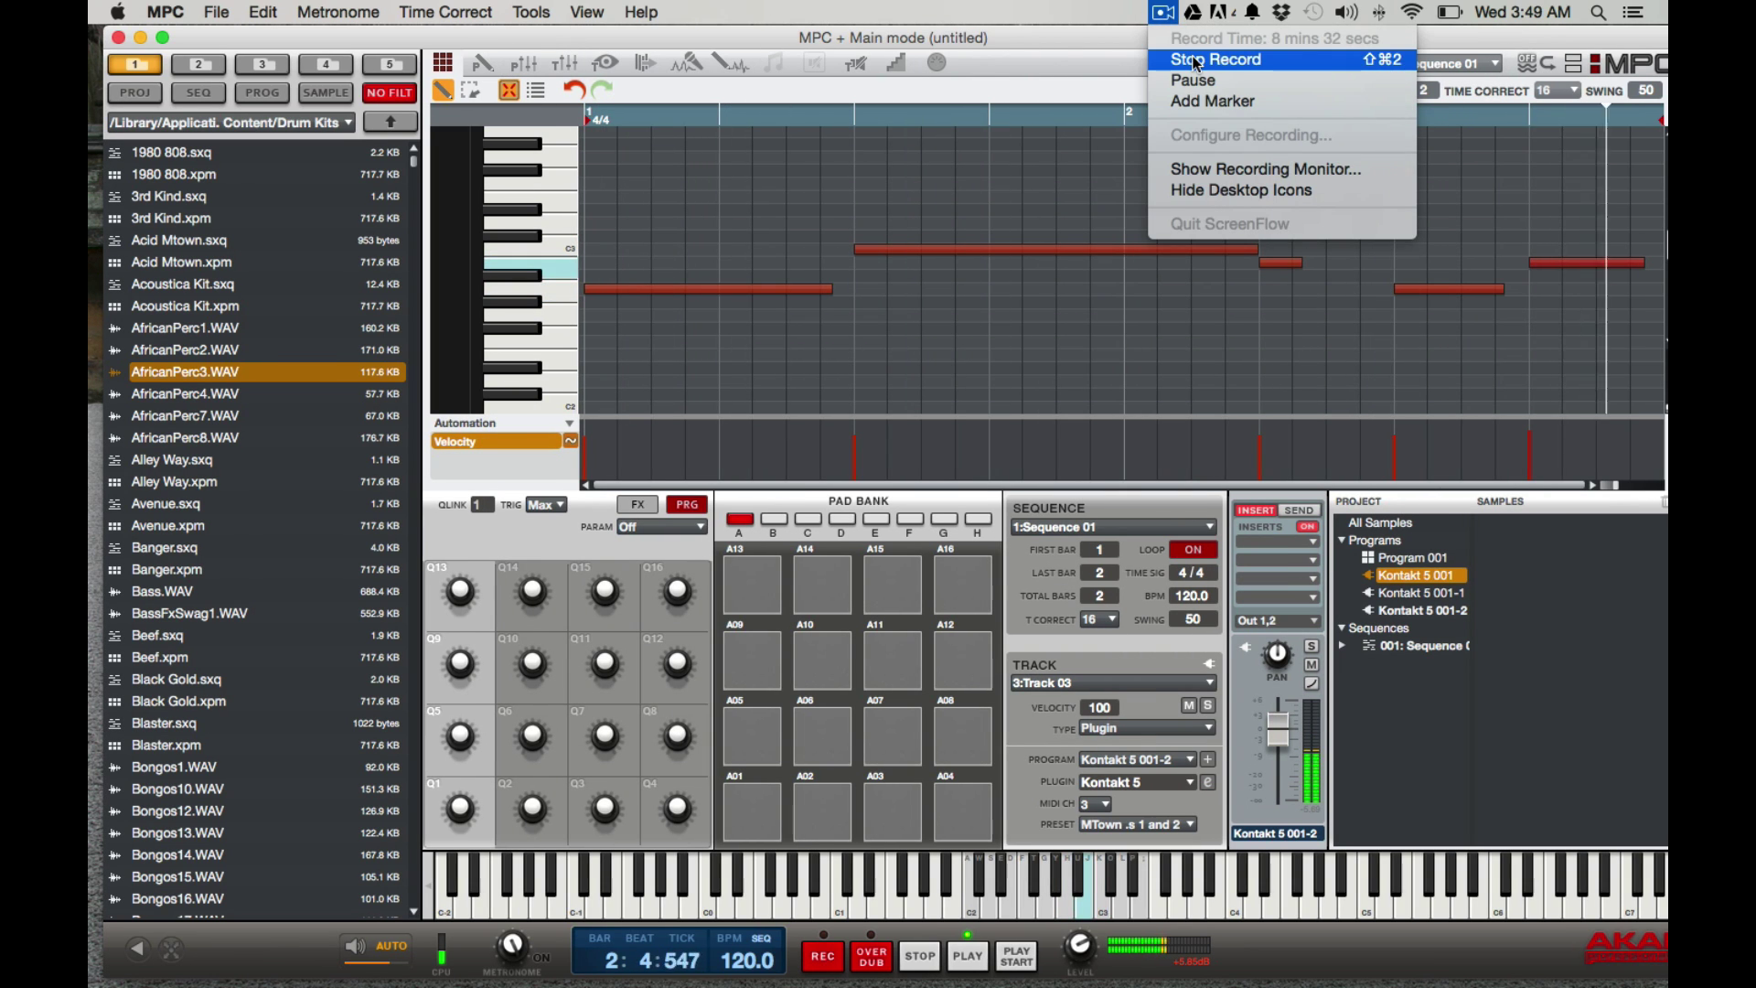